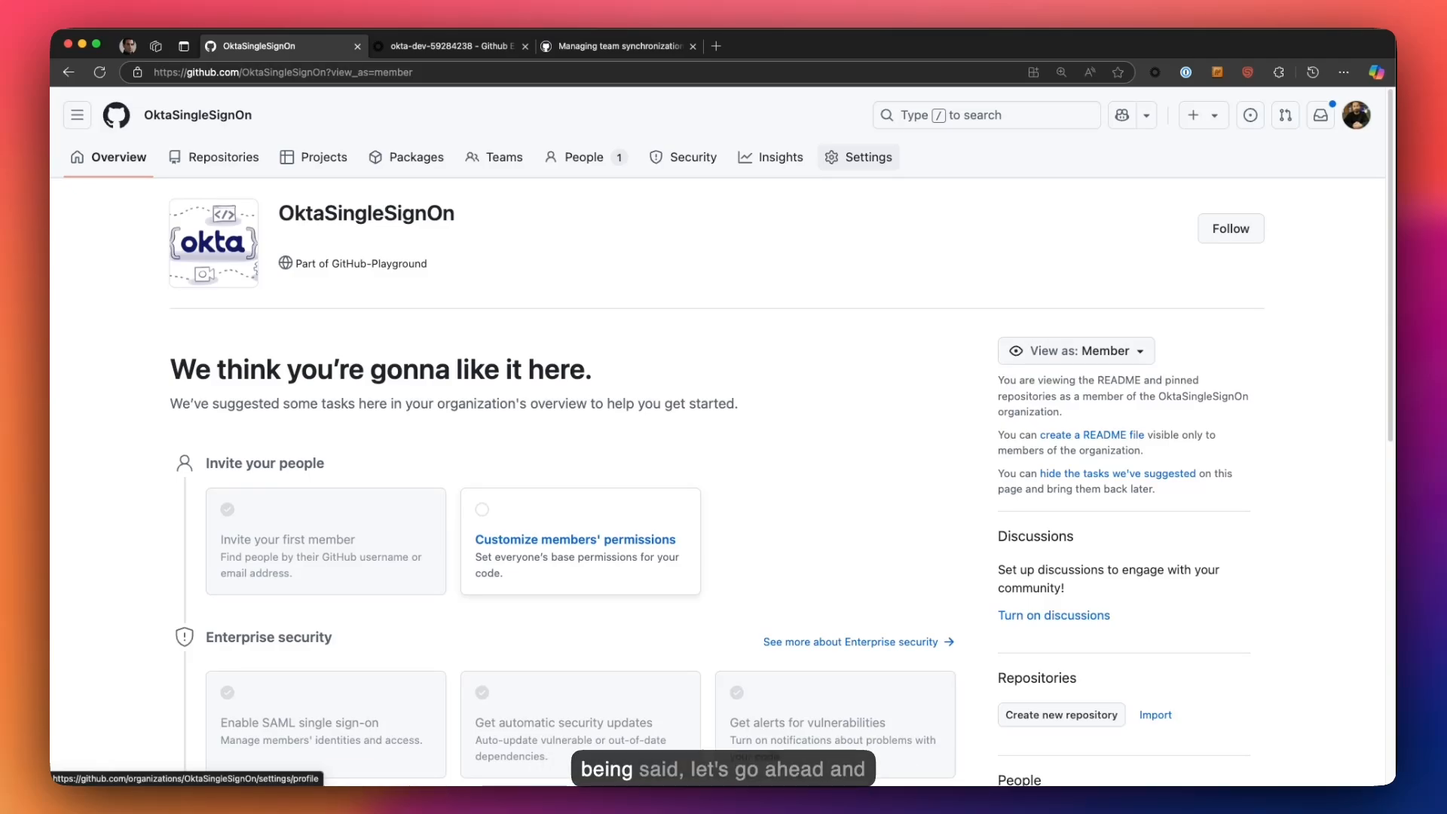
Open the Authentication security settings of the OktaSingleSignOn organization.
click(807, 197)
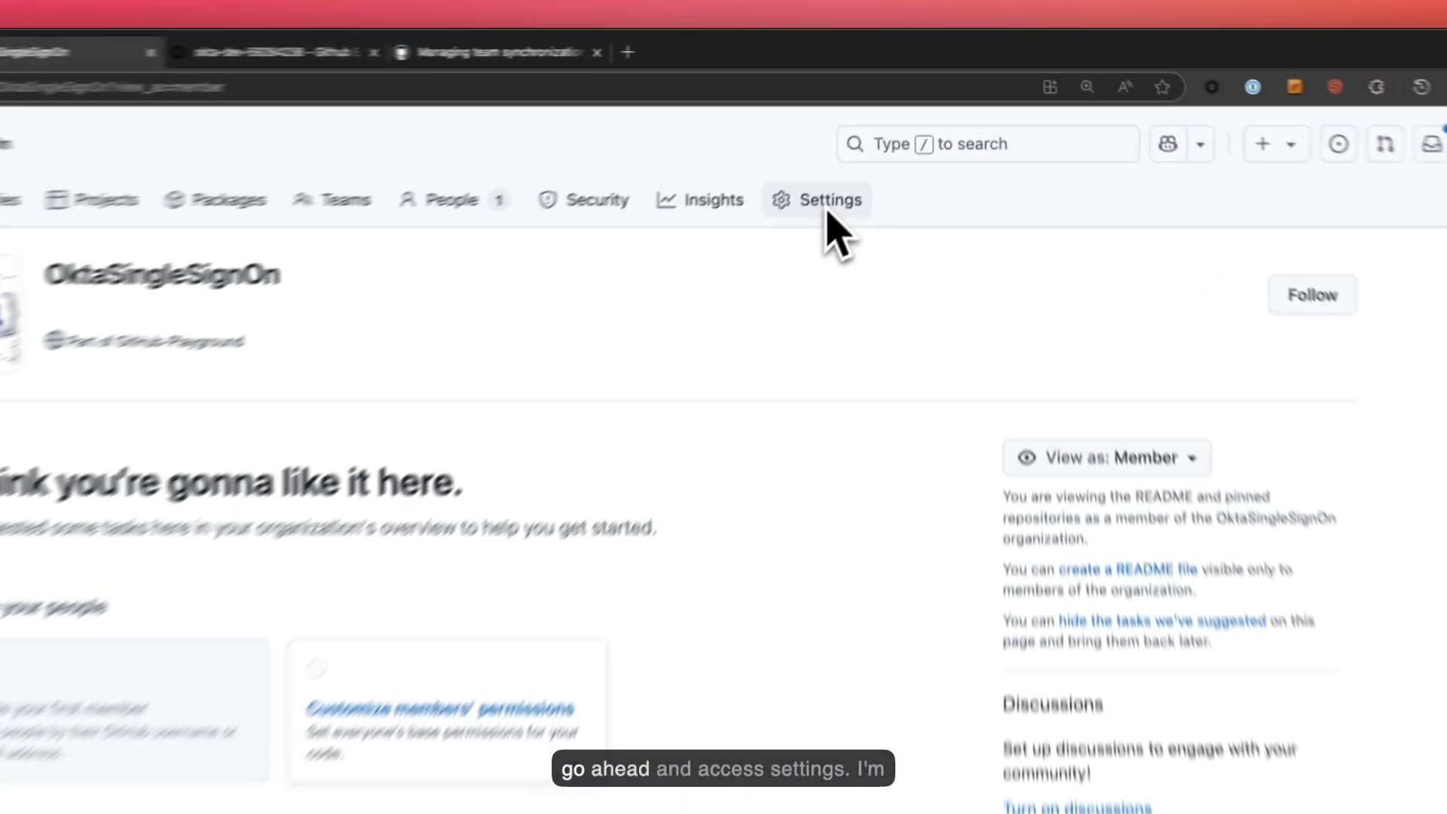
click(816, 230)
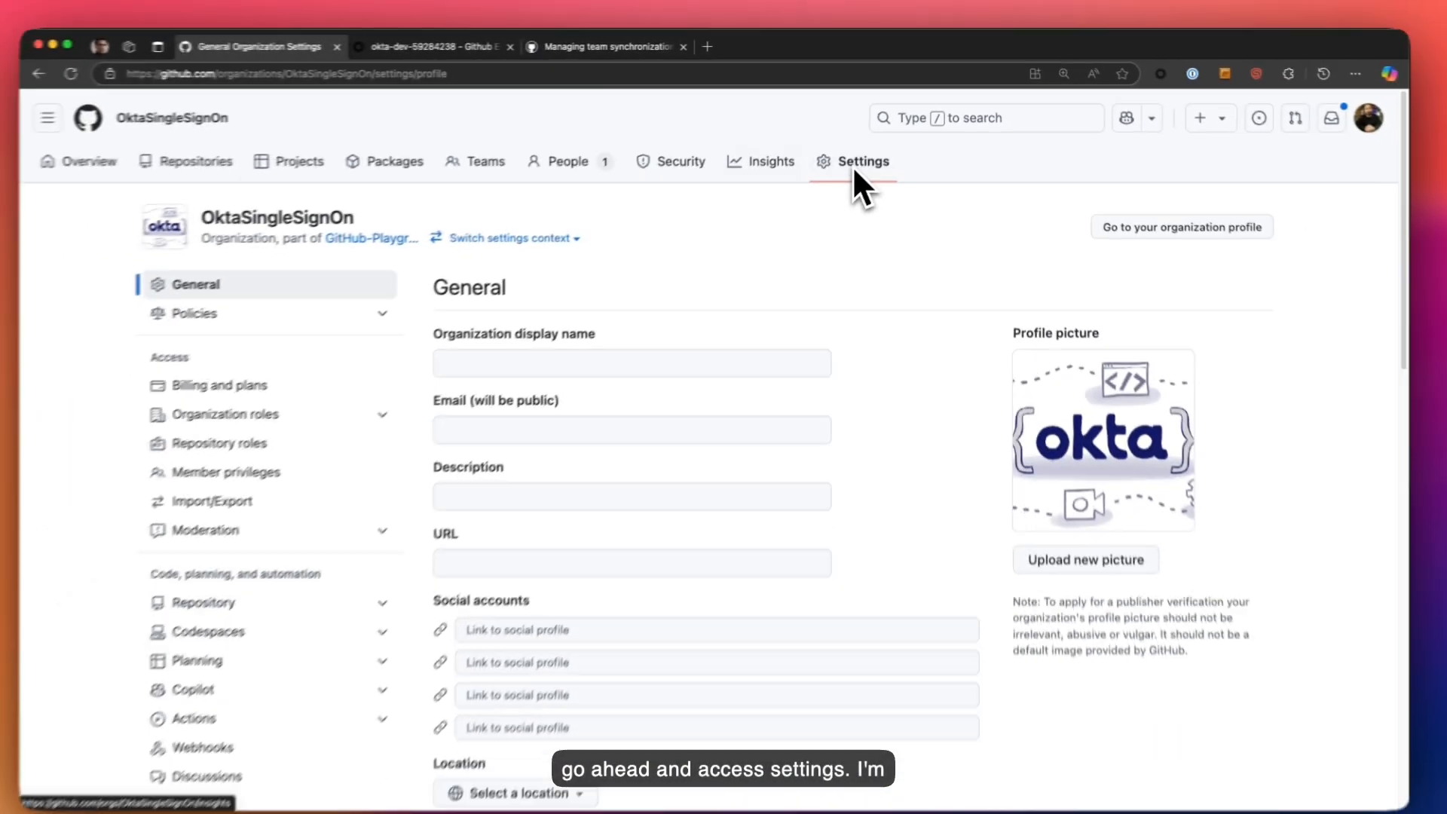
scroll(444, 384, down, 5)
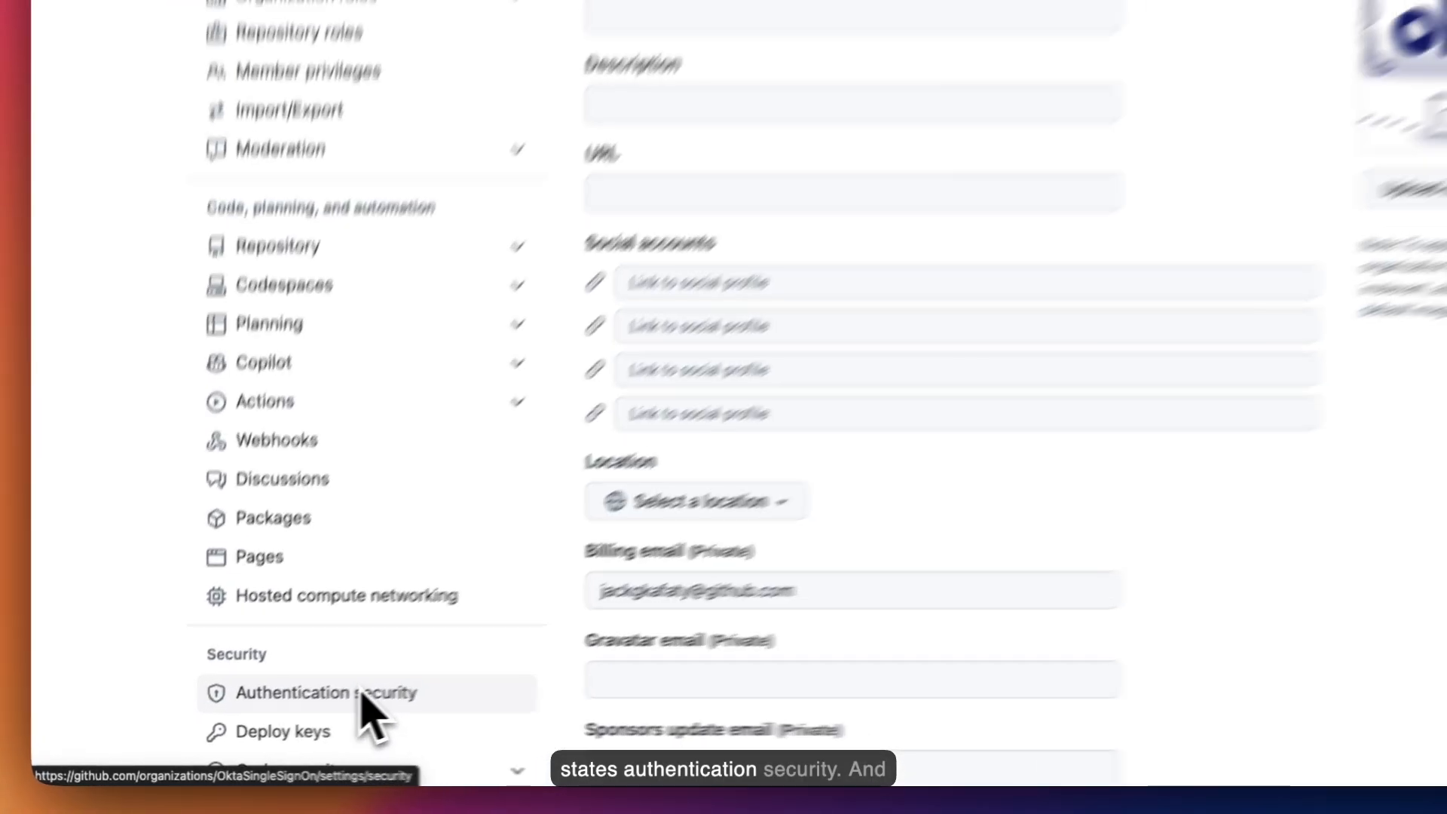
click(362, 693)
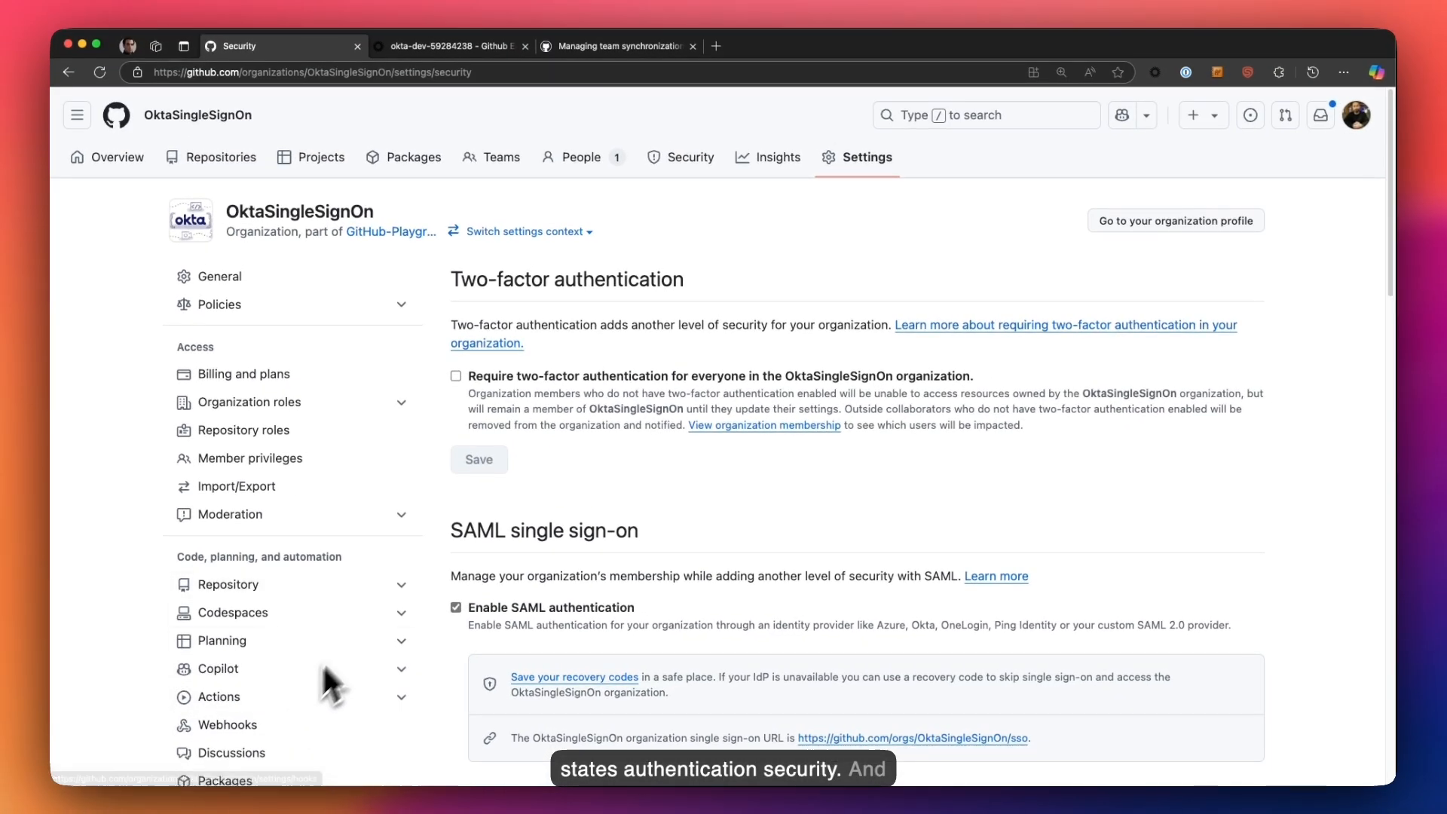
Check the organization's SAML single sign-on configuration and start enabling team synchronization for Okta.
scroll(710, 509, down, 5)
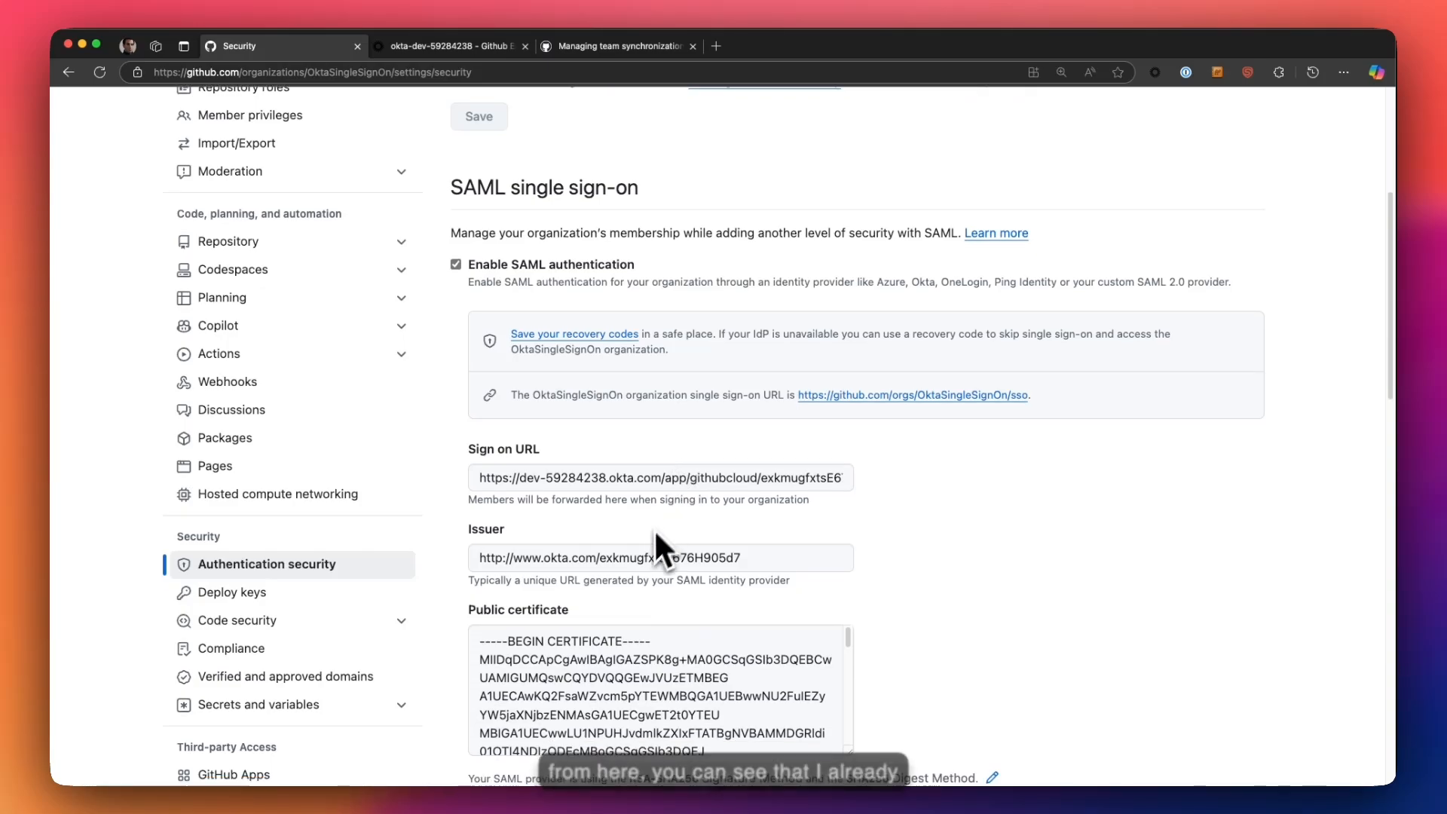
scroll(655, 535, down, 5)
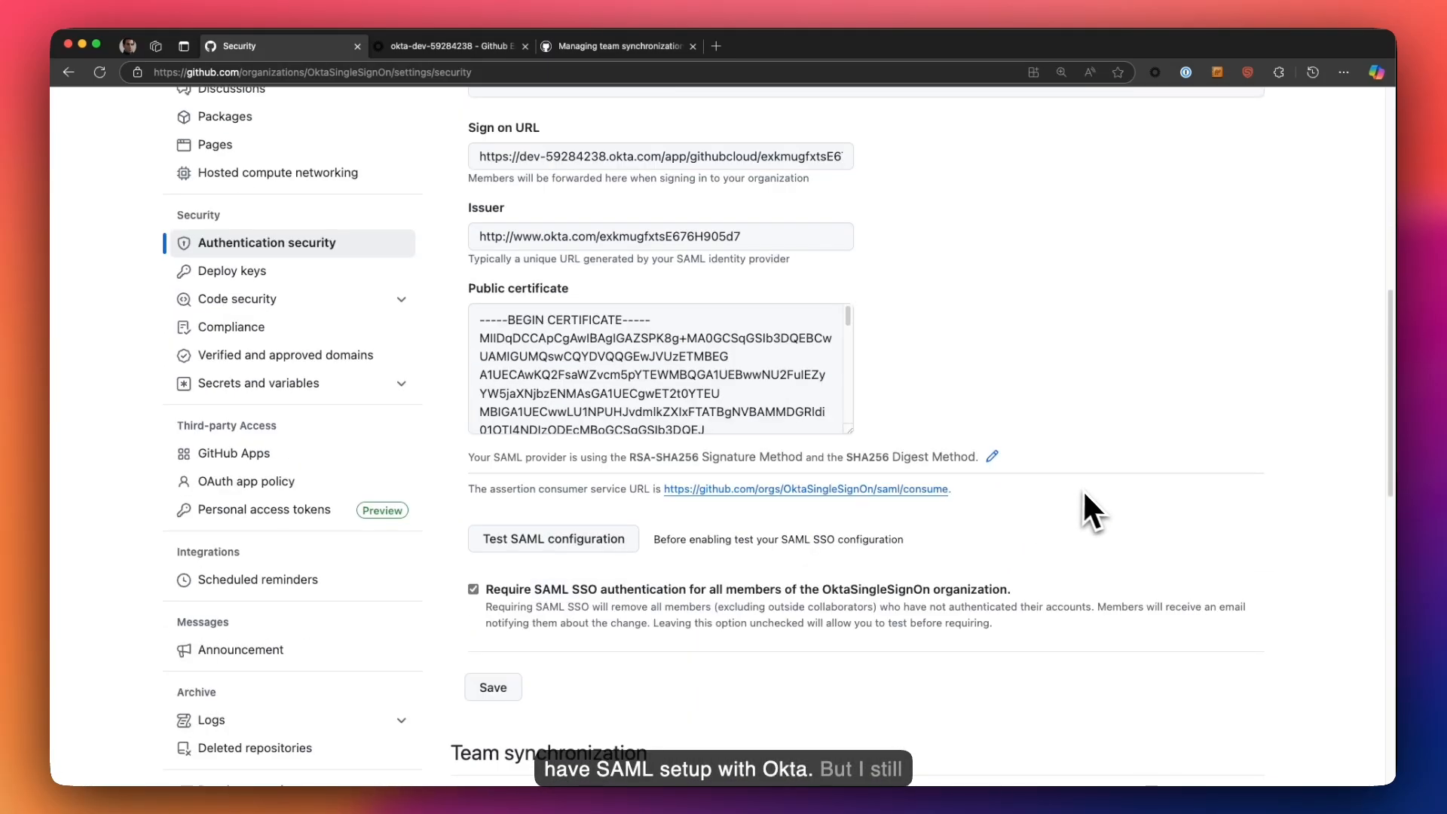
scroll(848, 373, down, 2)
scroll(829, 482, down, 3)
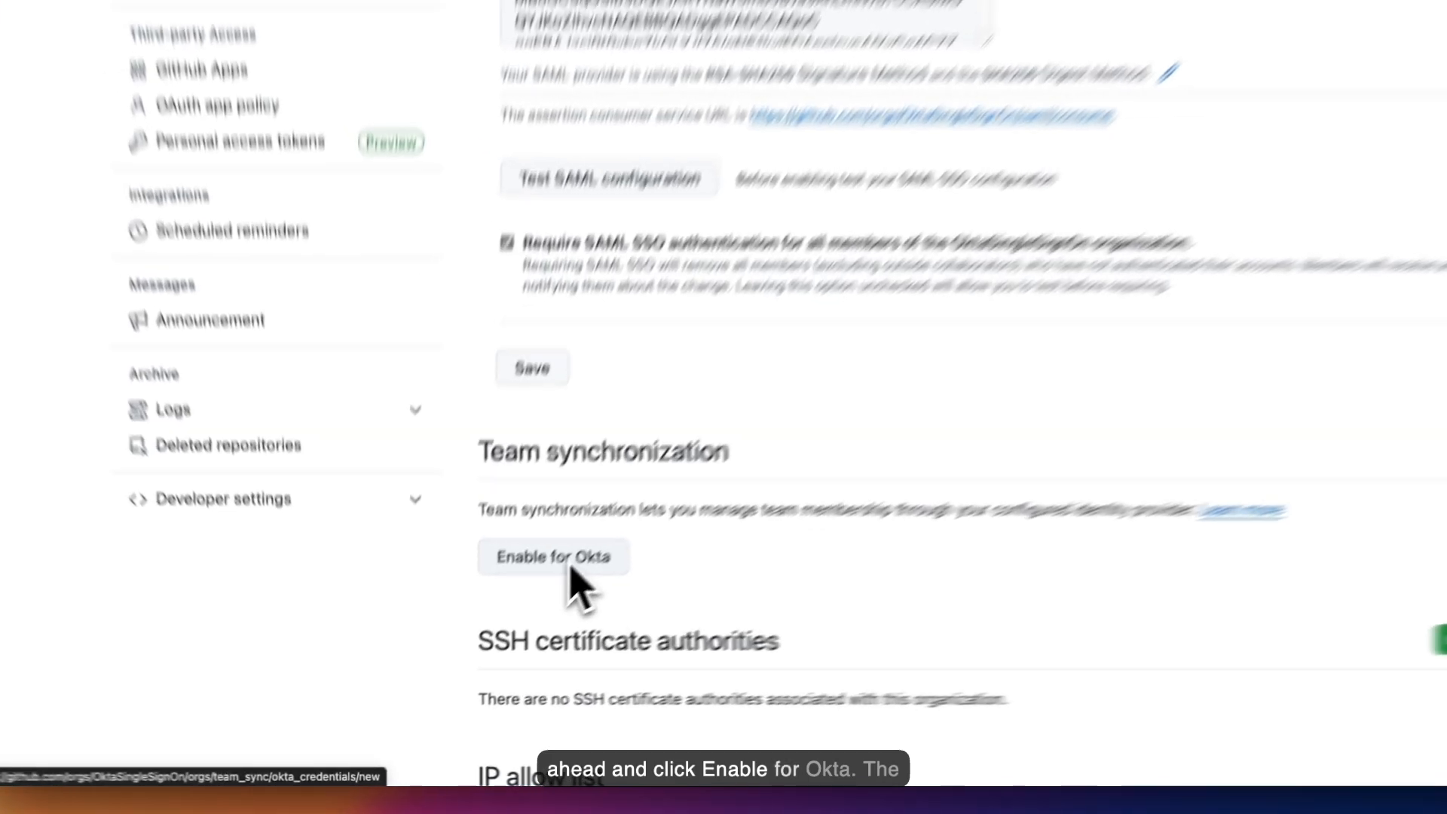
click(603, 538)
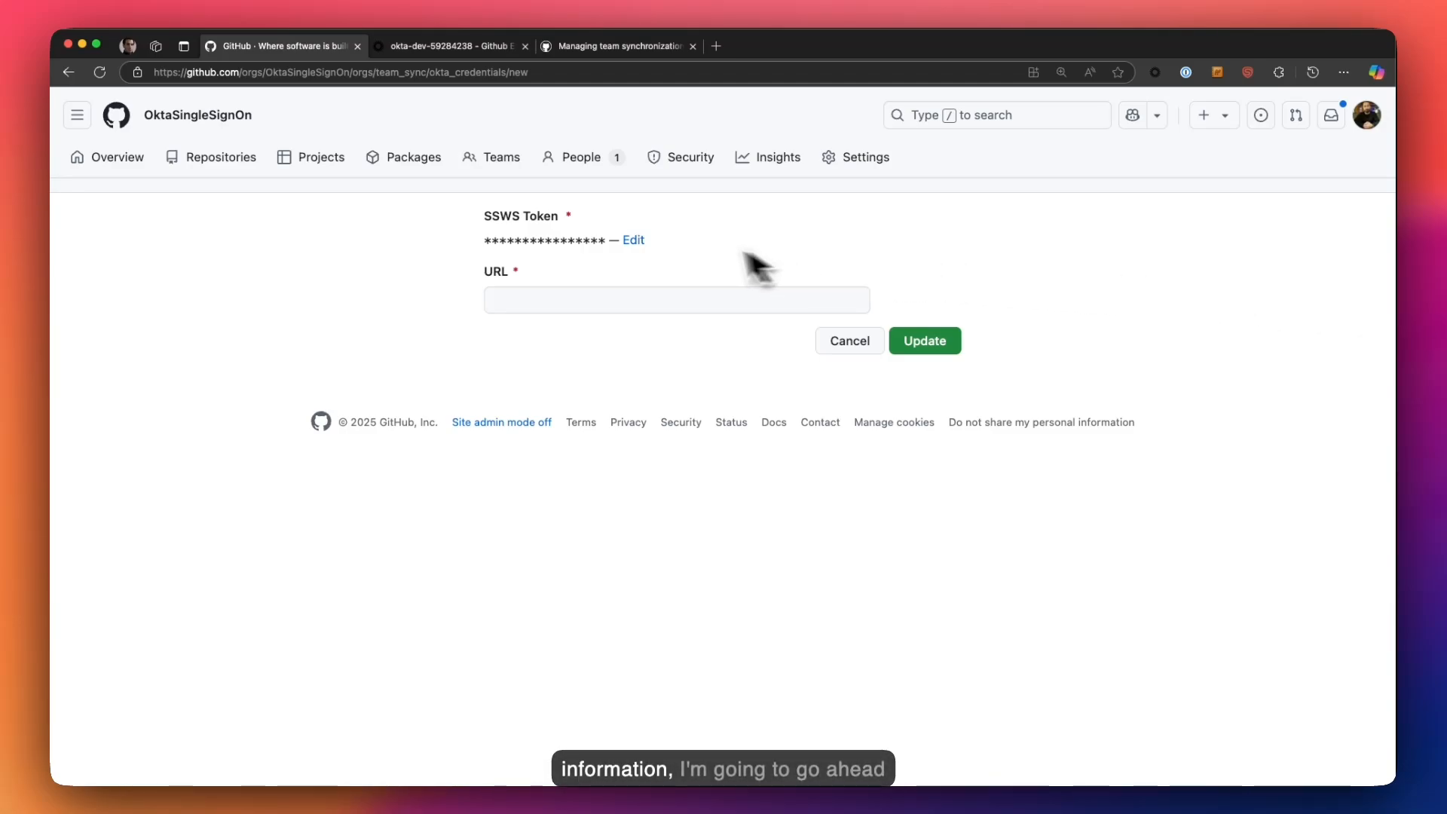
Switch to the Okta admin console and open the API tokens list in the security section.
click(442, 46)
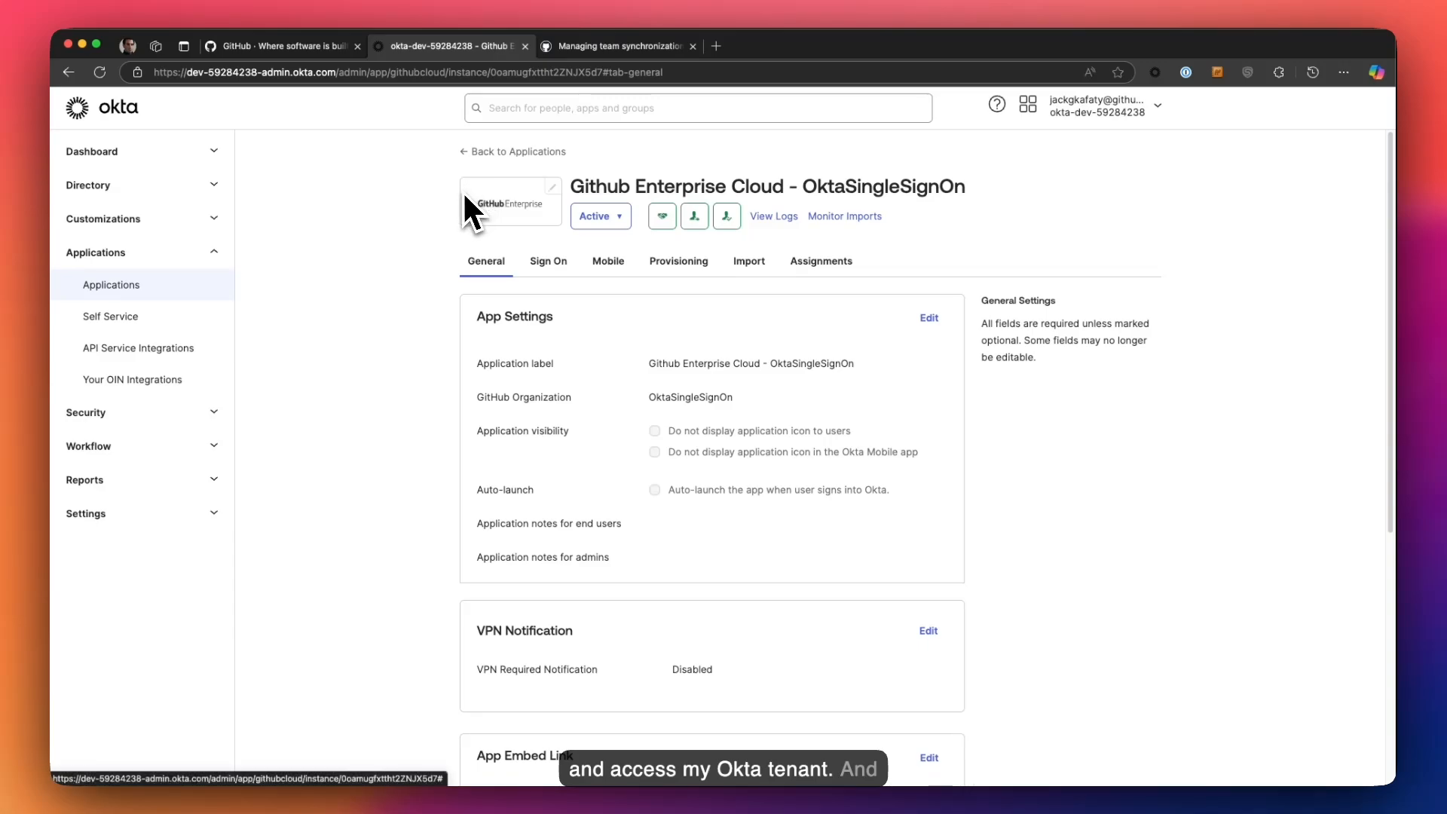
click(218, 412)
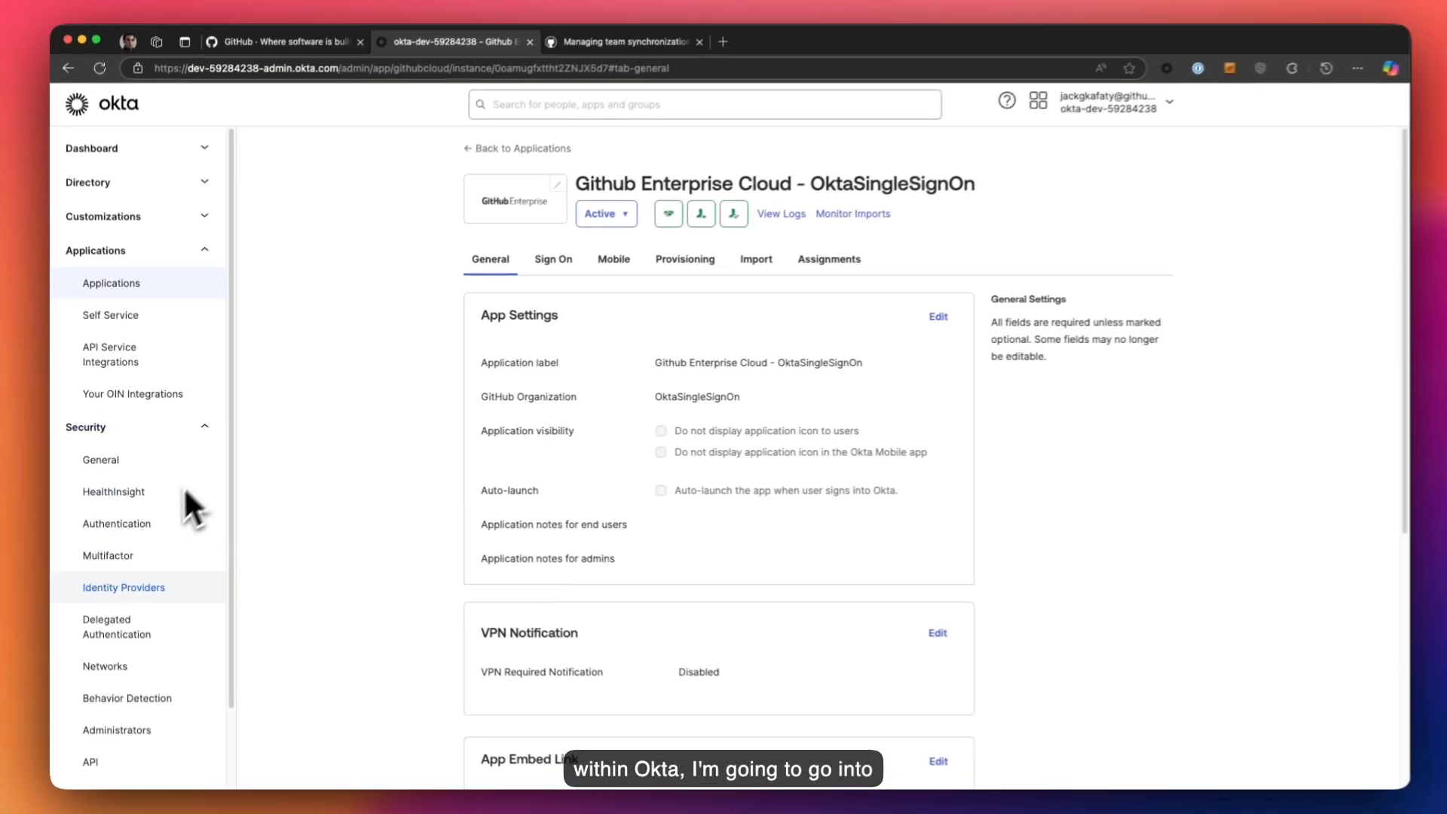
scroll(155, 649, down, 1)
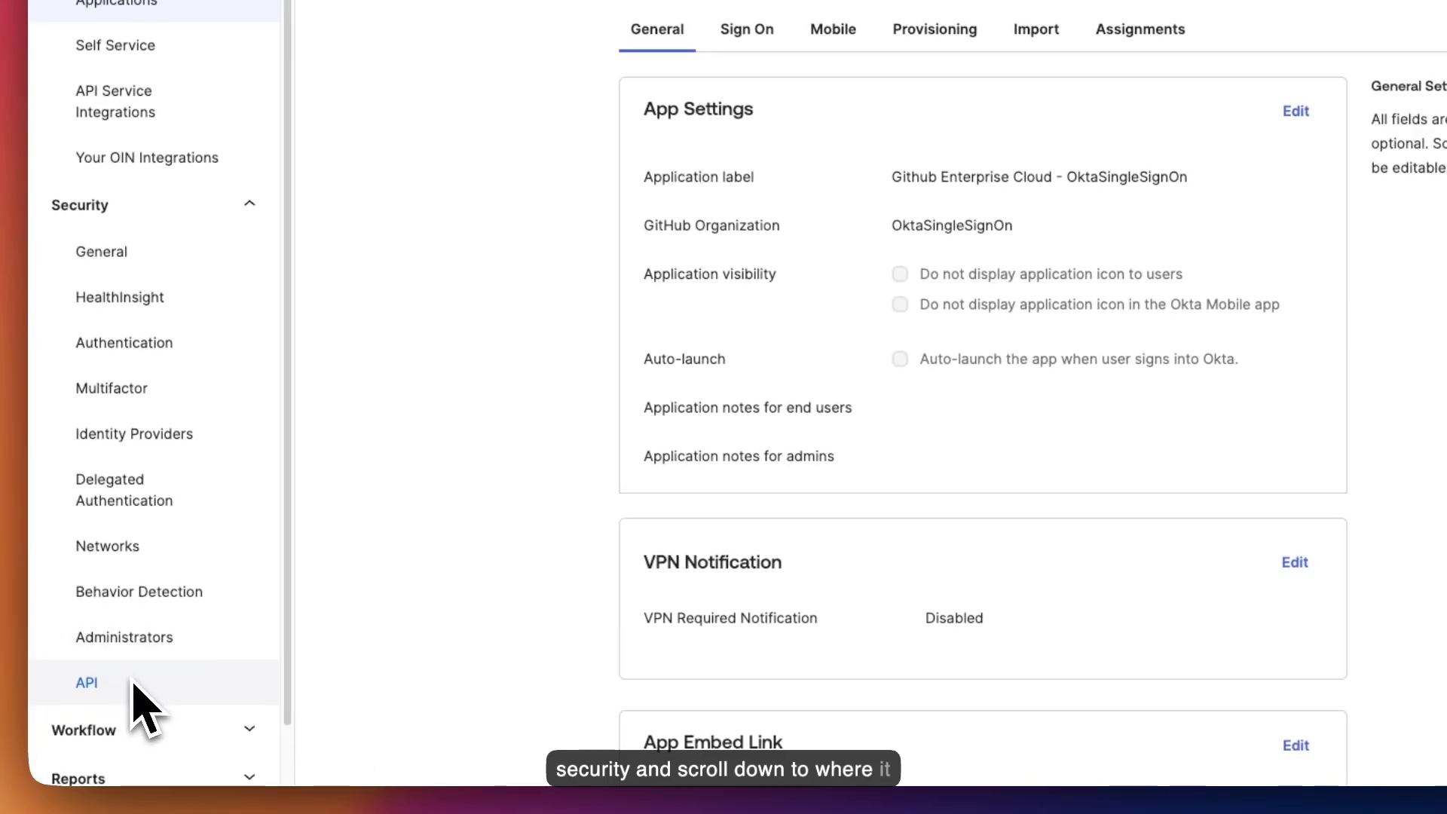
click(122, 713)
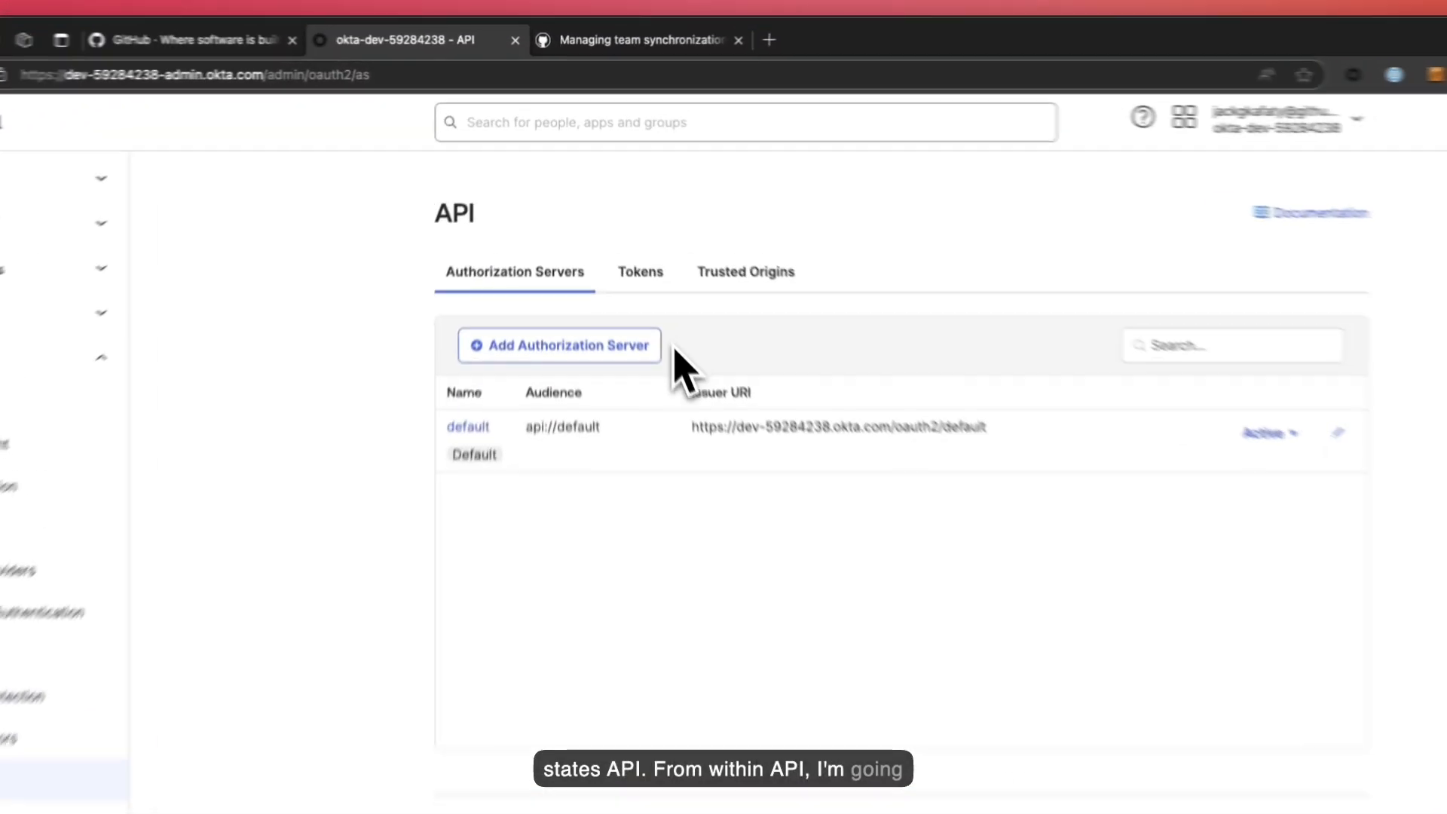
click(642, 276)
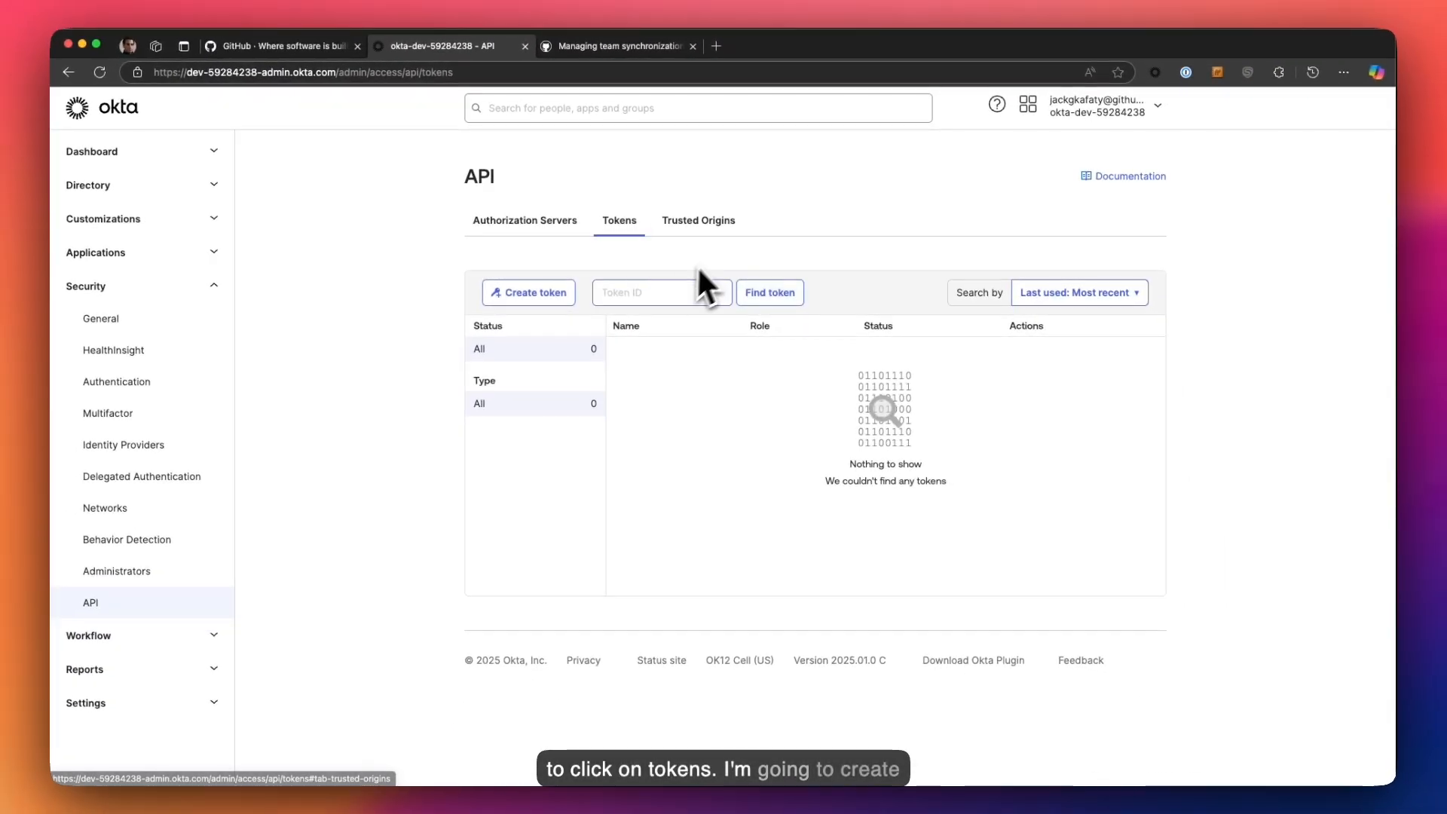
Create an API token named GitHub_TeamSync that accepts calls from Any IP.
click(569, 293)
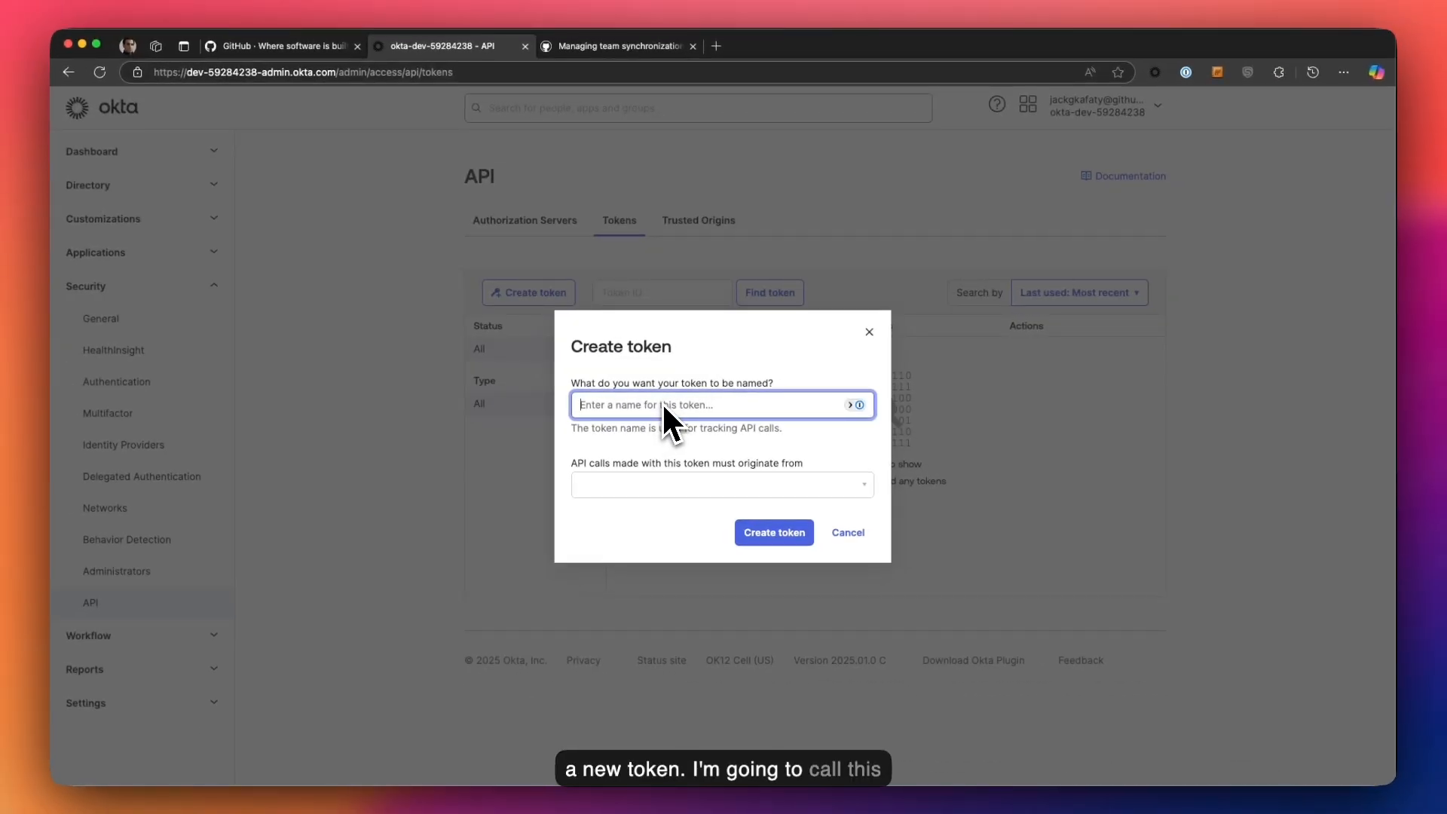
text(Git)
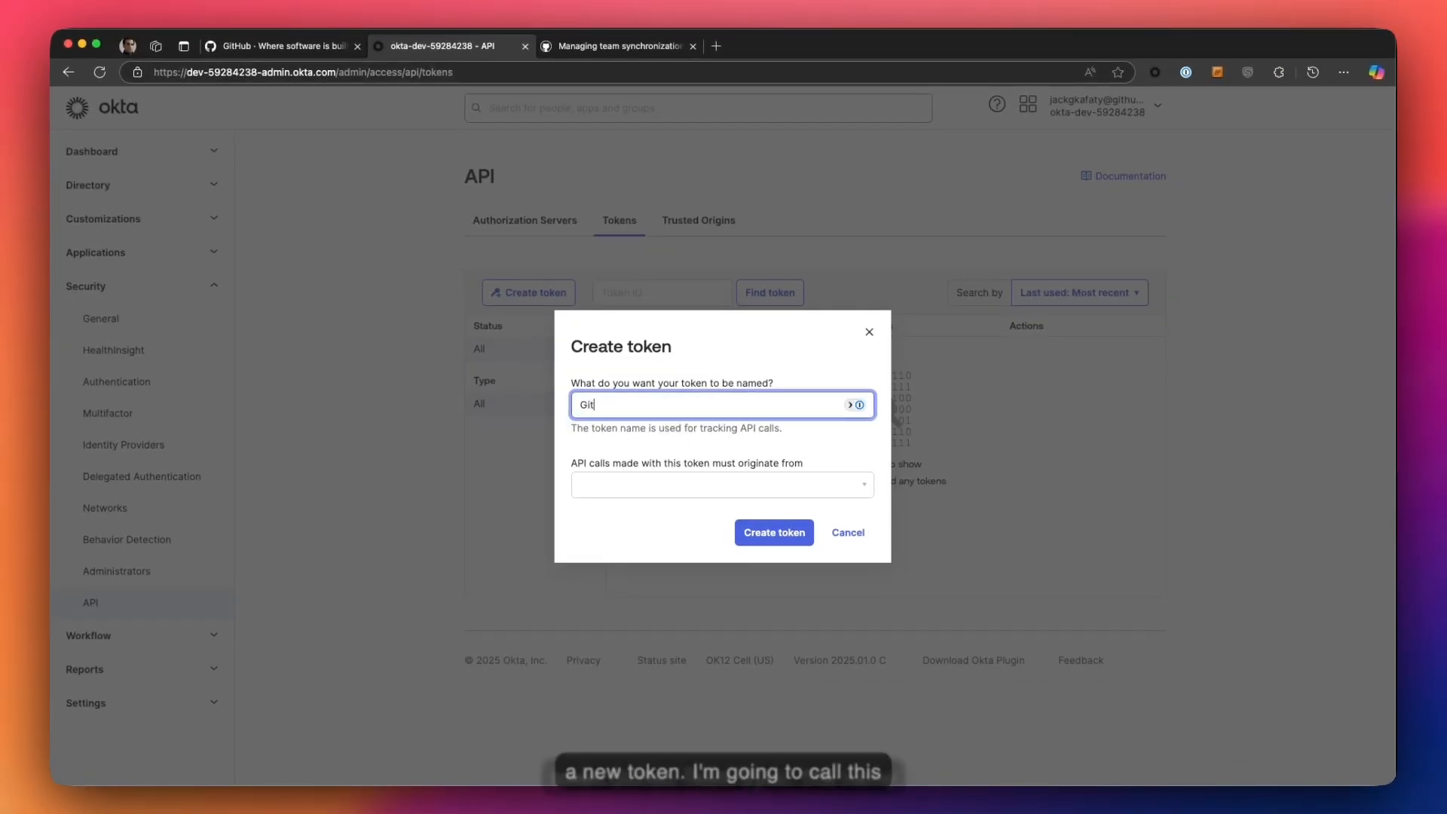
text(Hub_TeamSync)
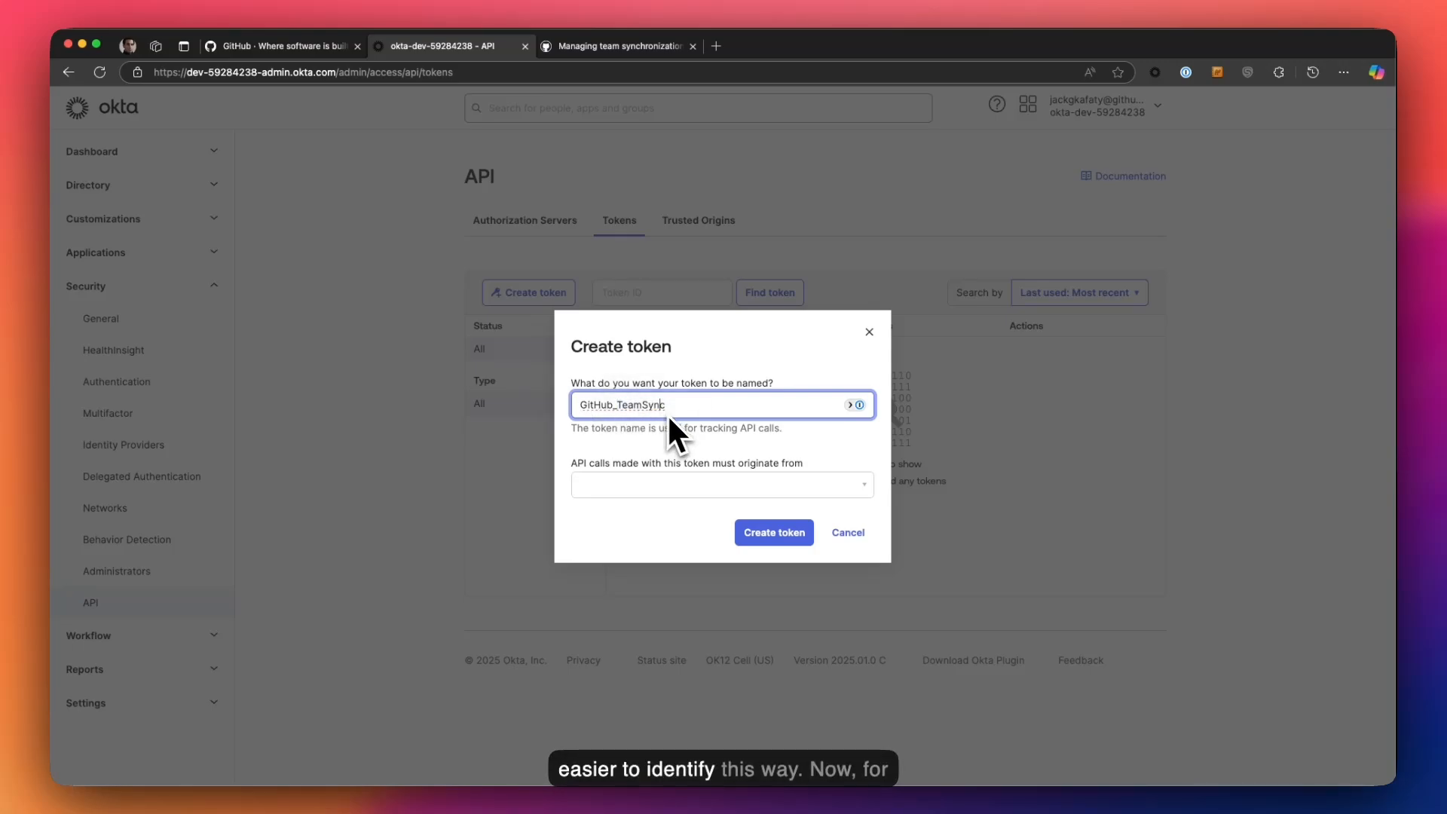
click(670, 484)
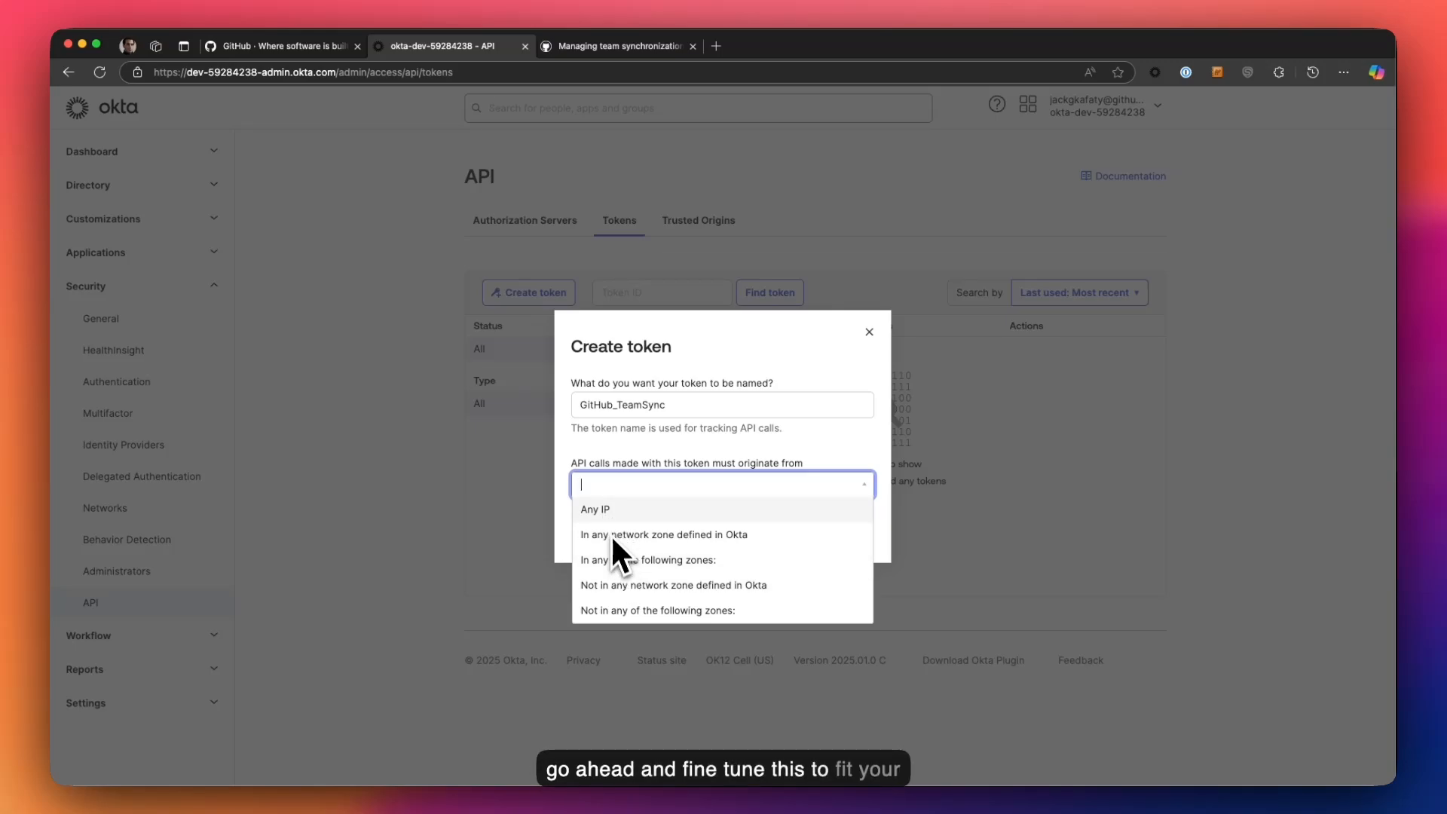
click(608, 510)
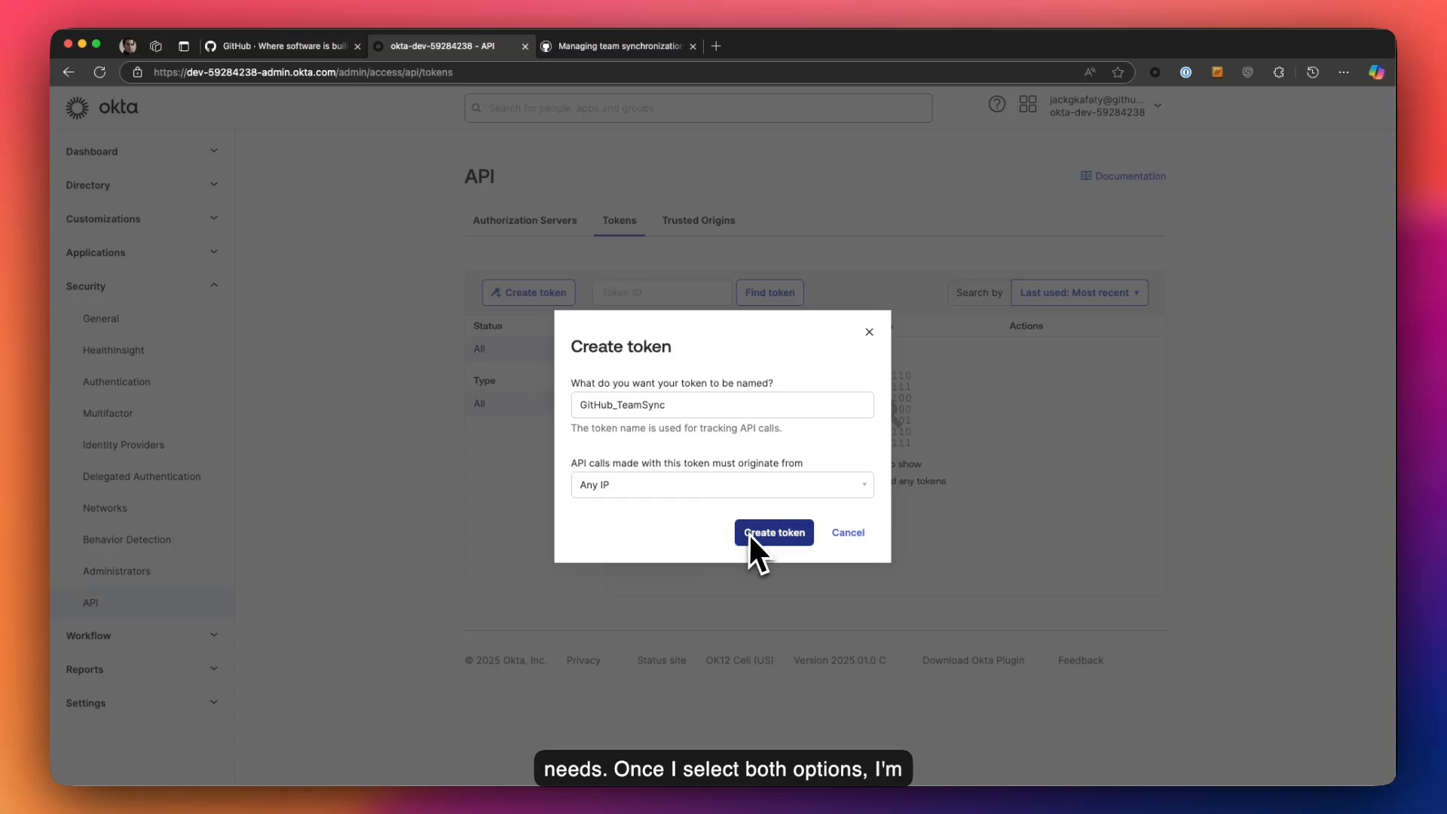
click(776, 536)
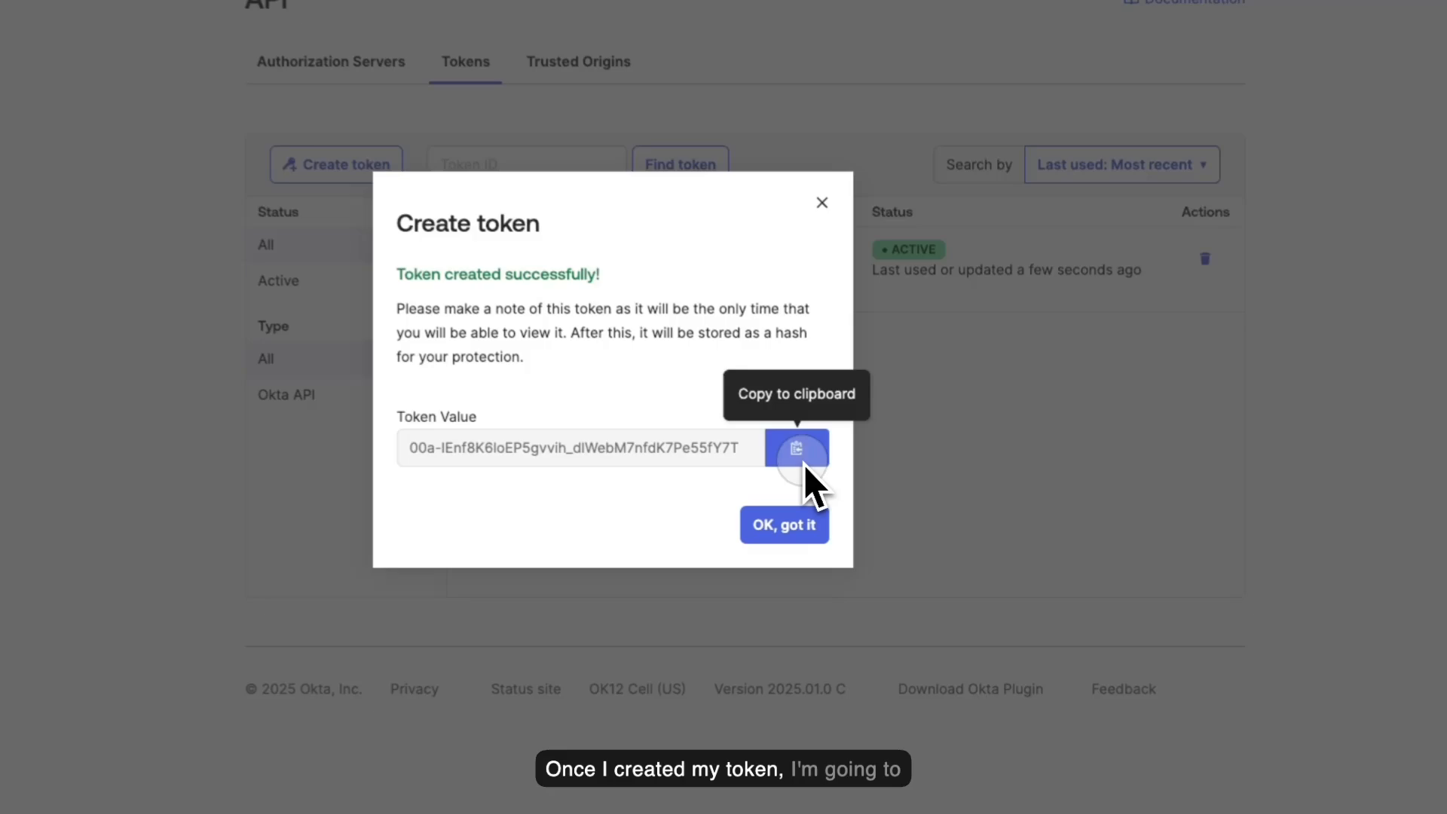
Copy the new Okta token value and paste it into GitHub's SSWS Token field.
click(859, 500)
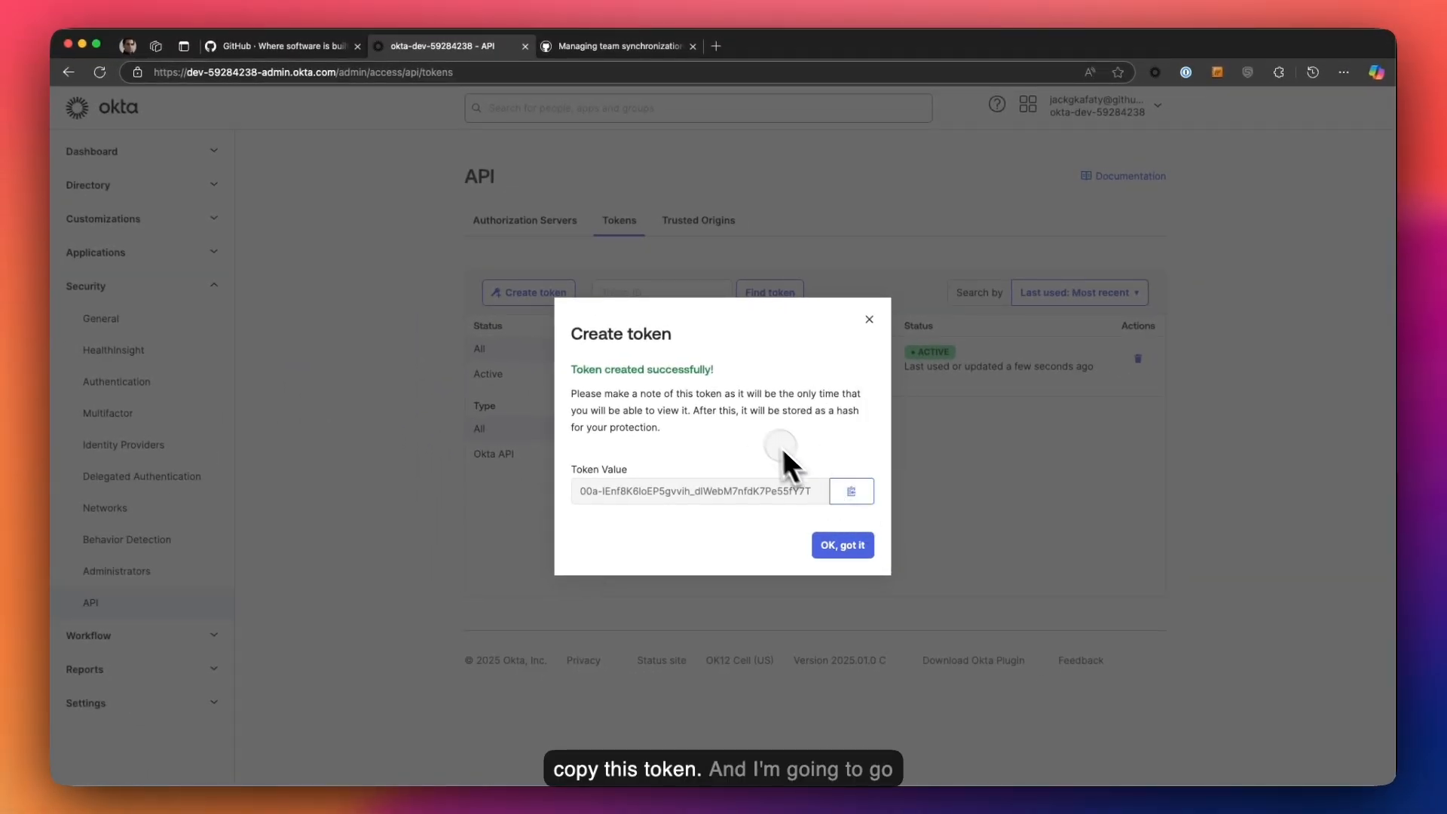
click(287, 48)
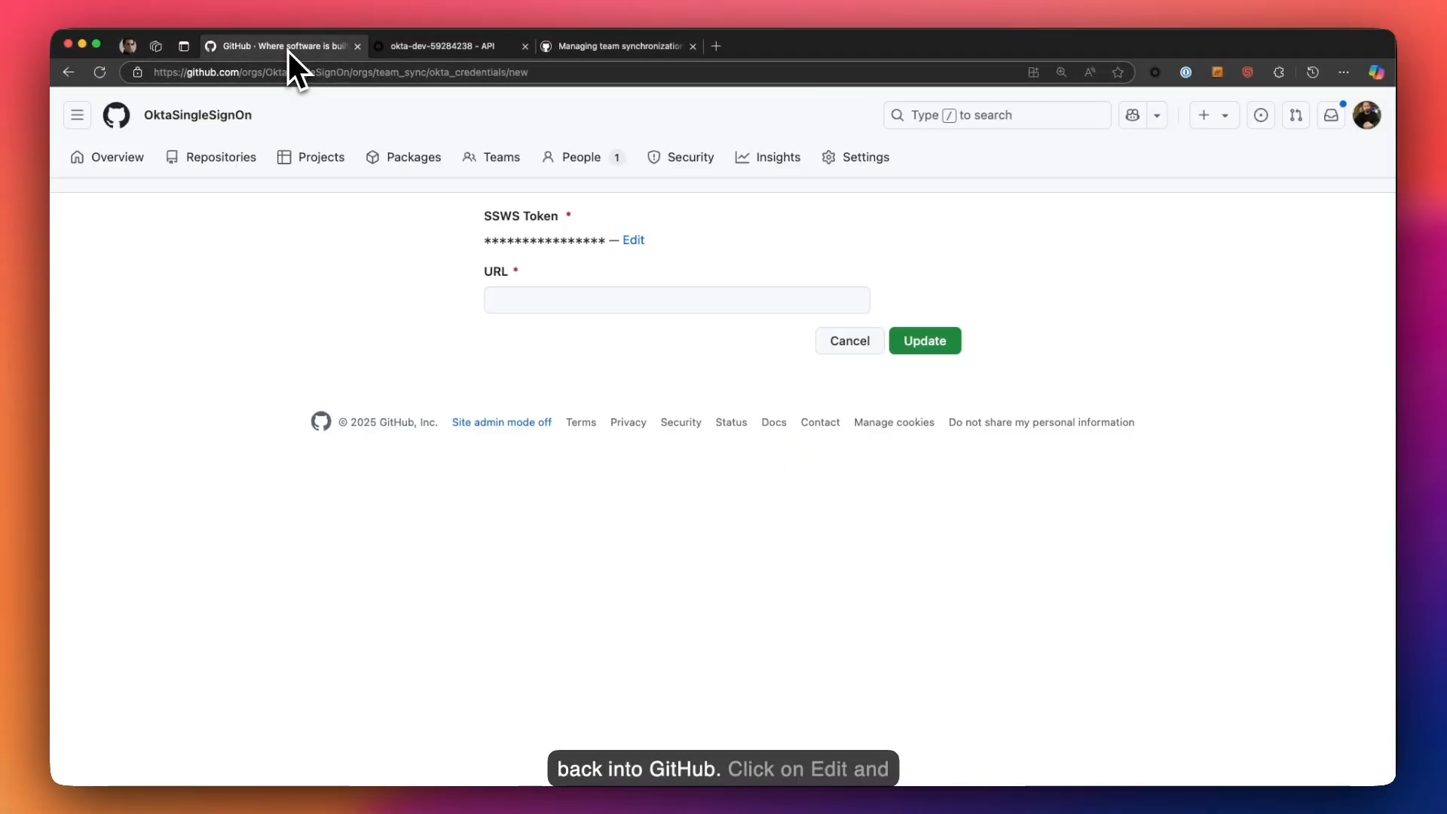
click(633, 240)
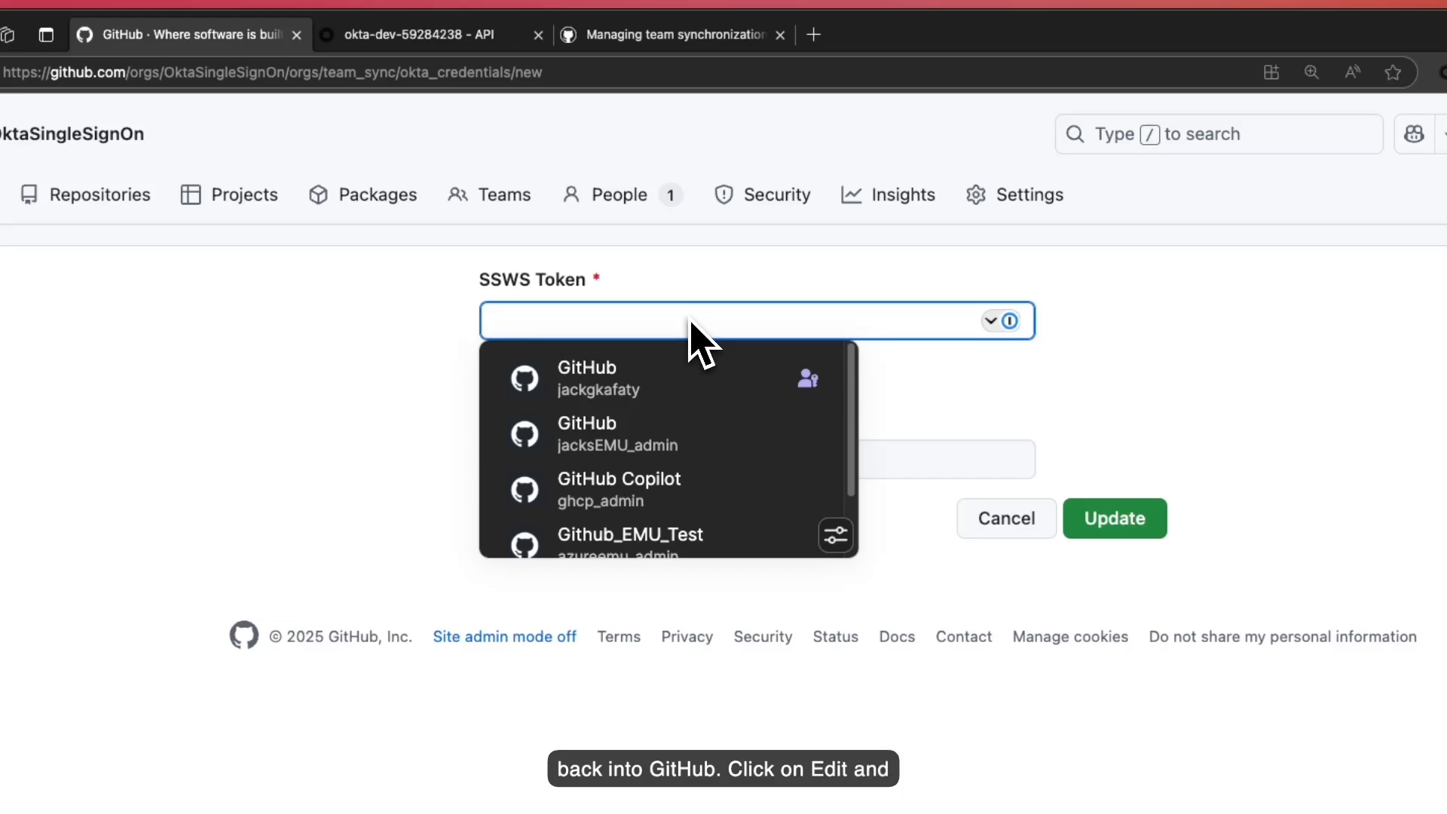
key(super+v)
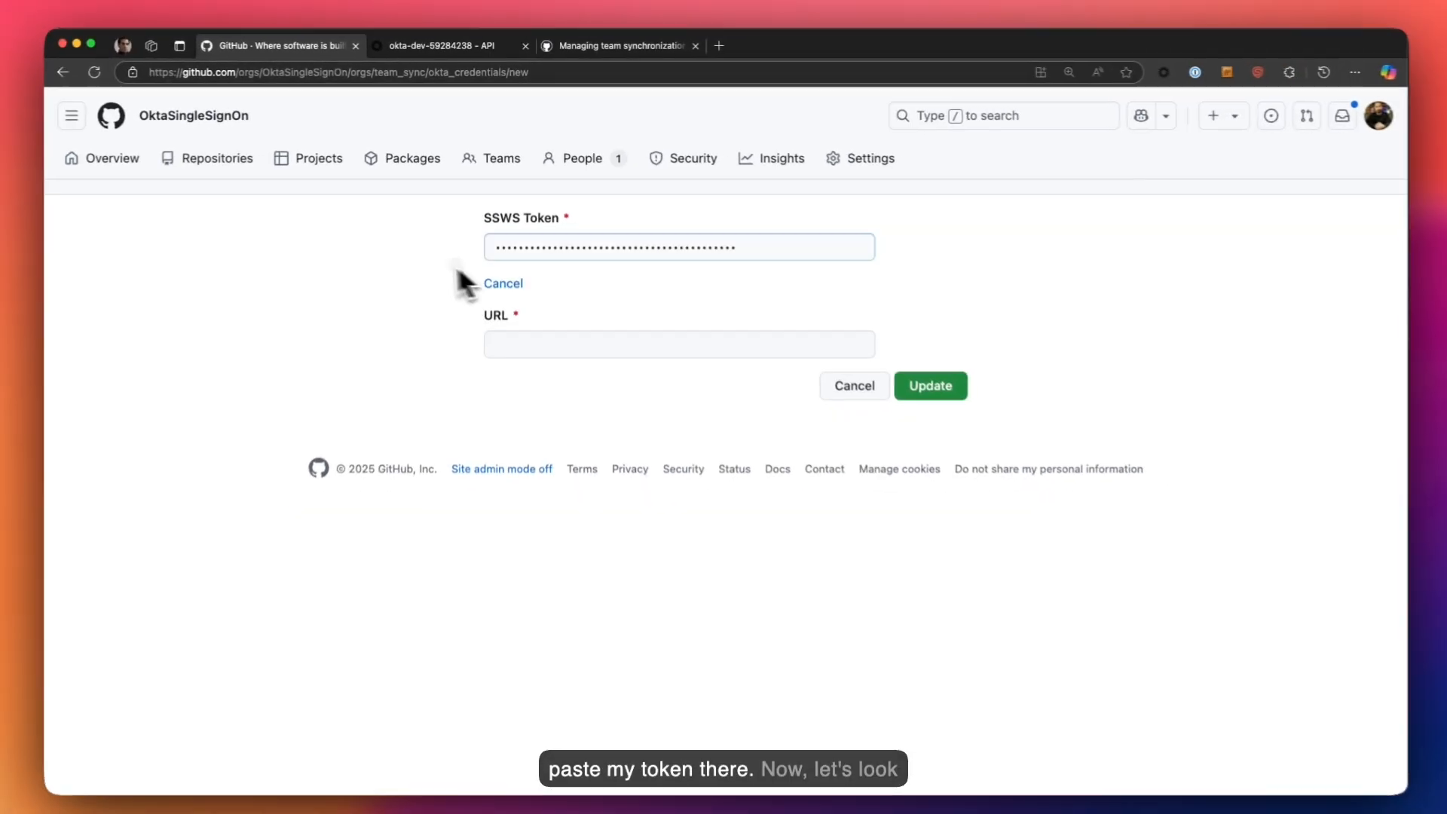
Return to Okta, close the token dialog, and select the end-user dashboard's base URL for copying, without its path.
click(464, 49)
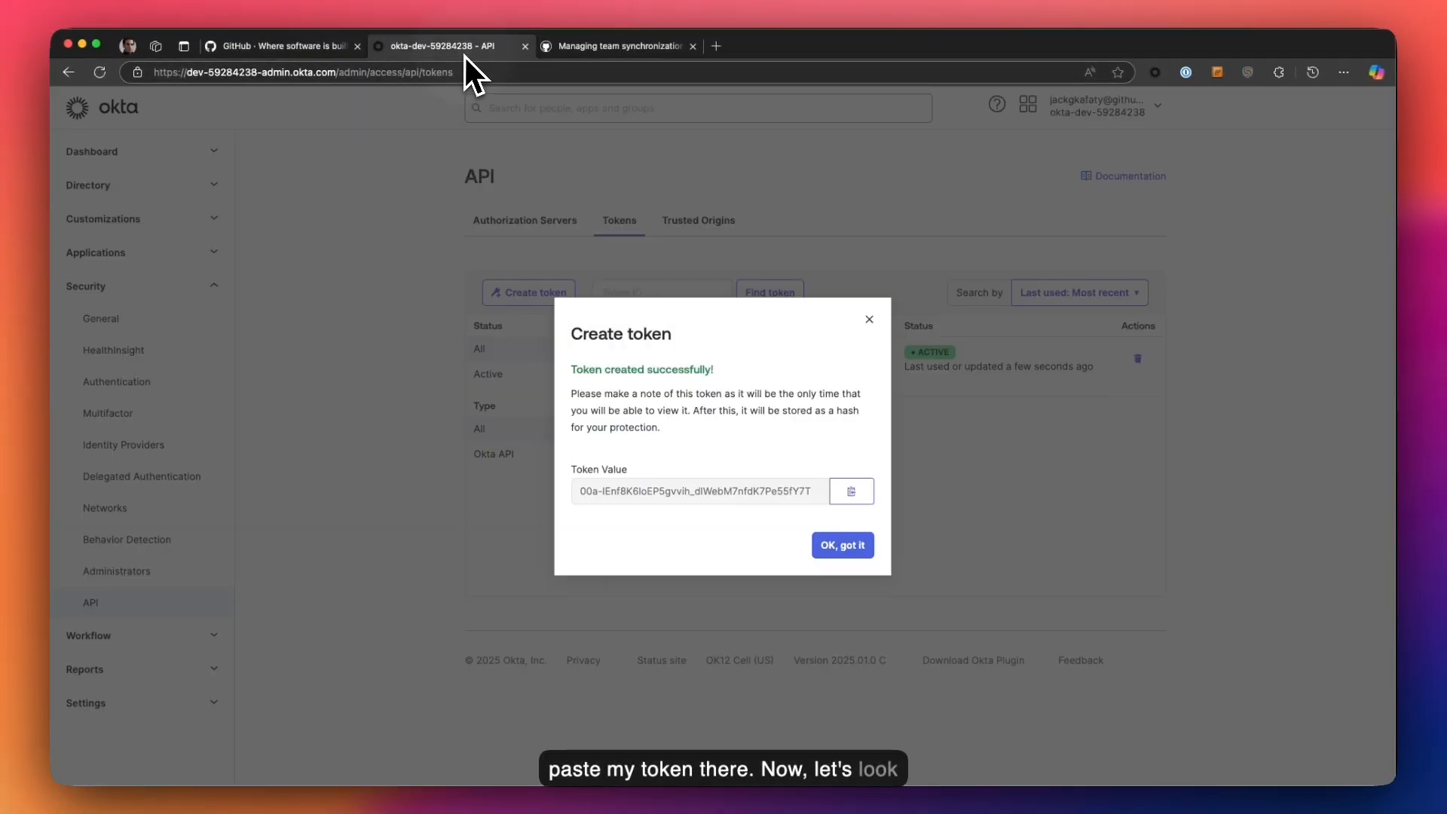
click(838, 541)
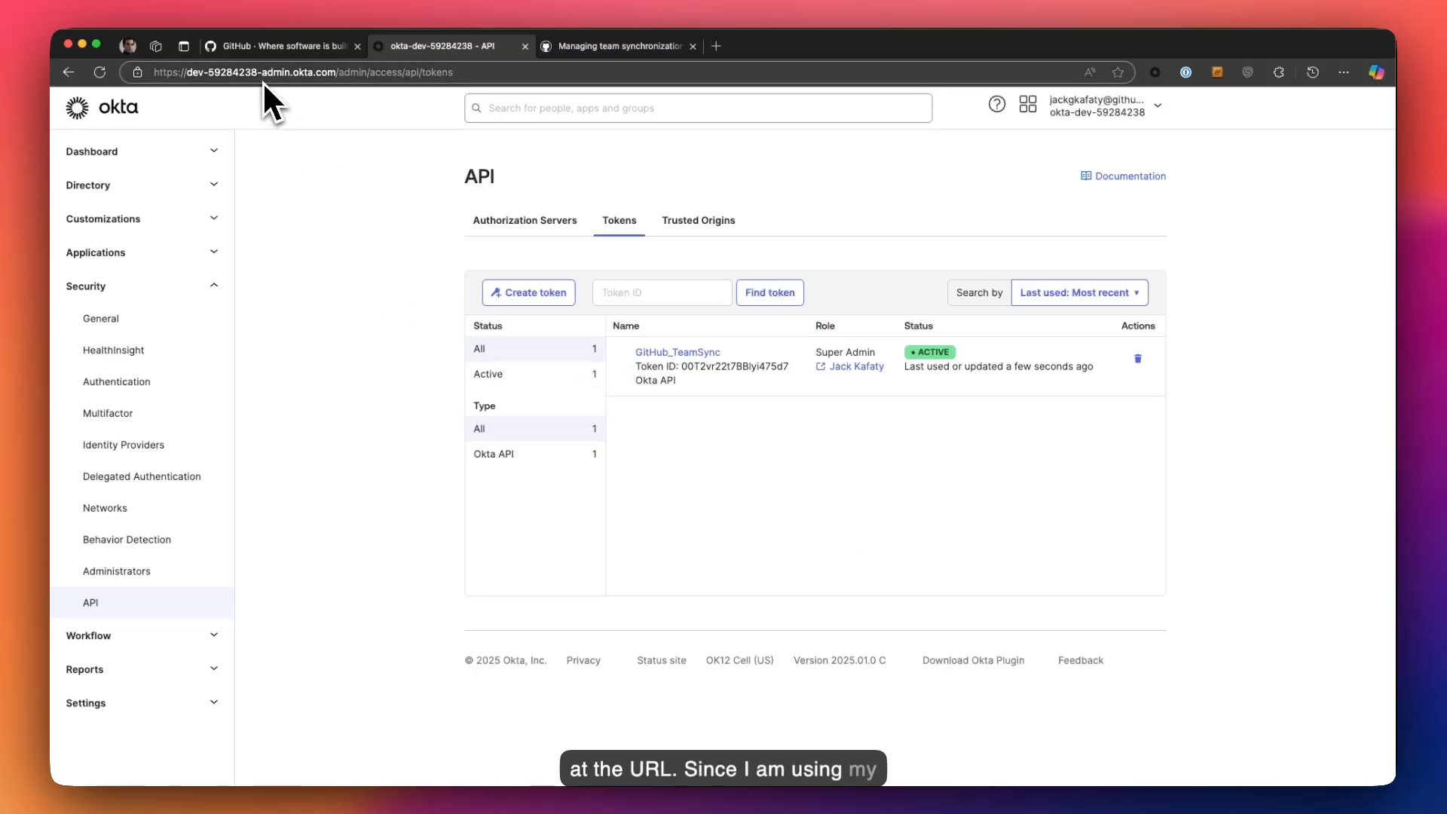
click(1028, 113)
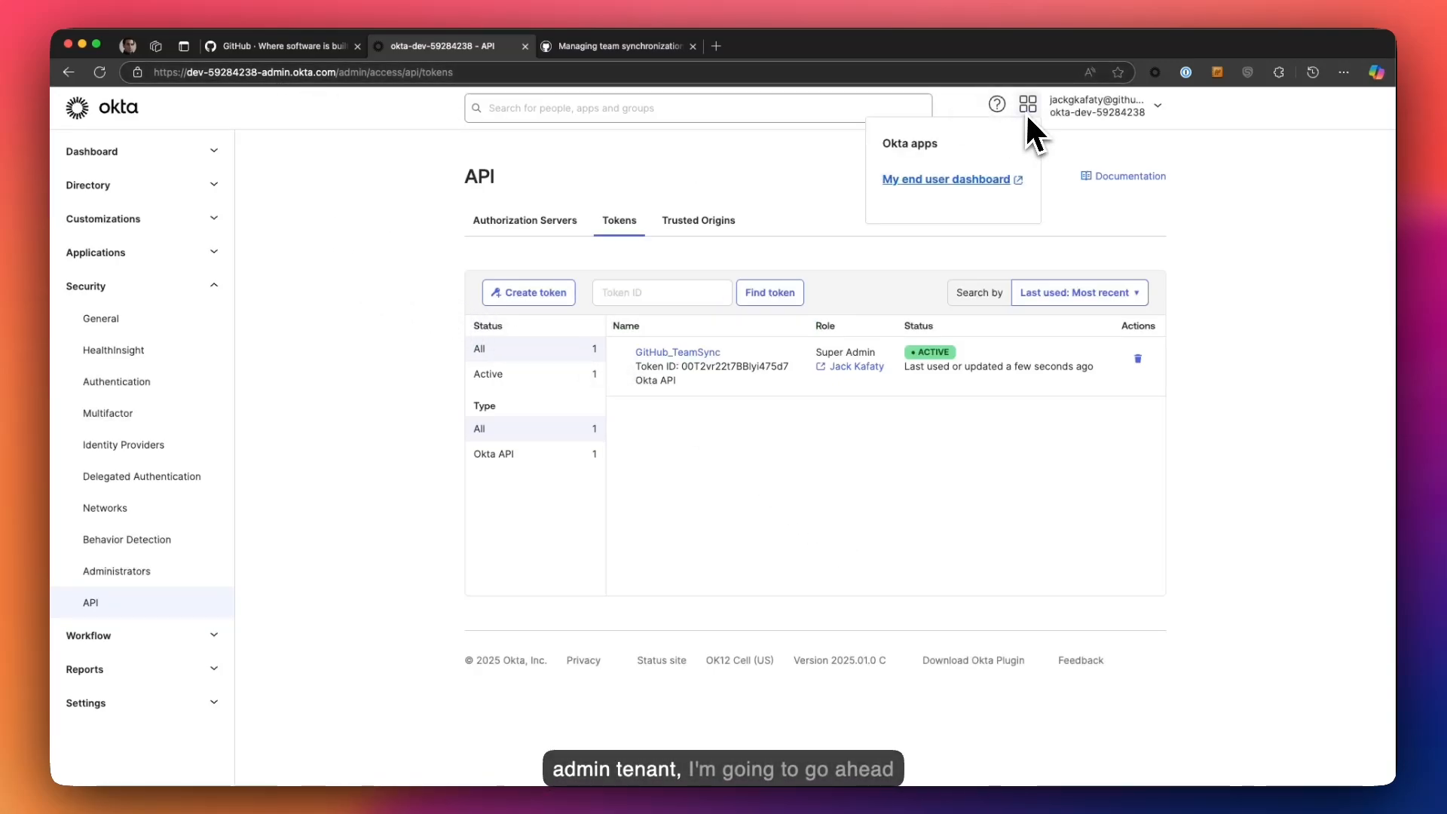
click(944, 179)
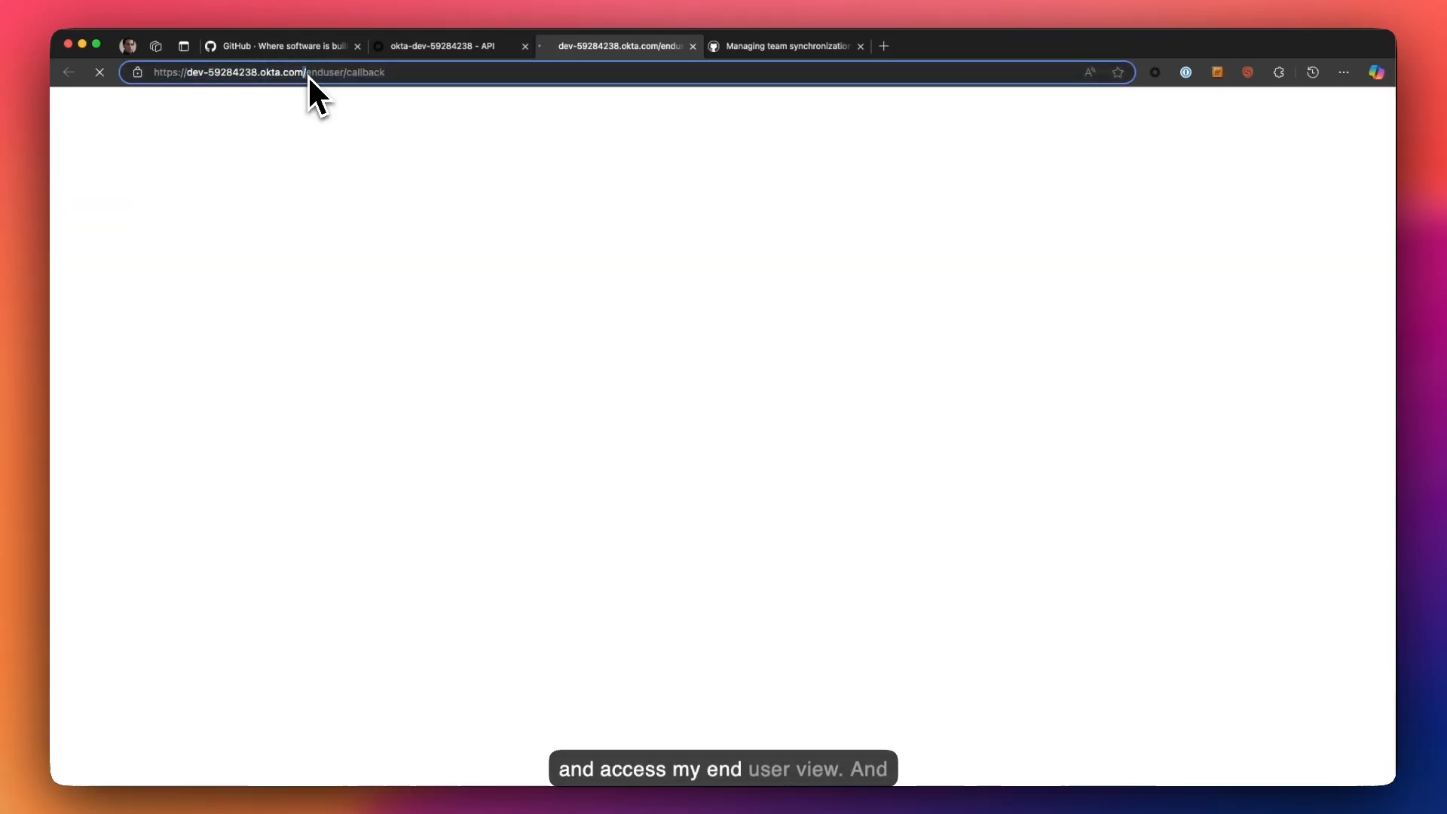
click(307, 75)
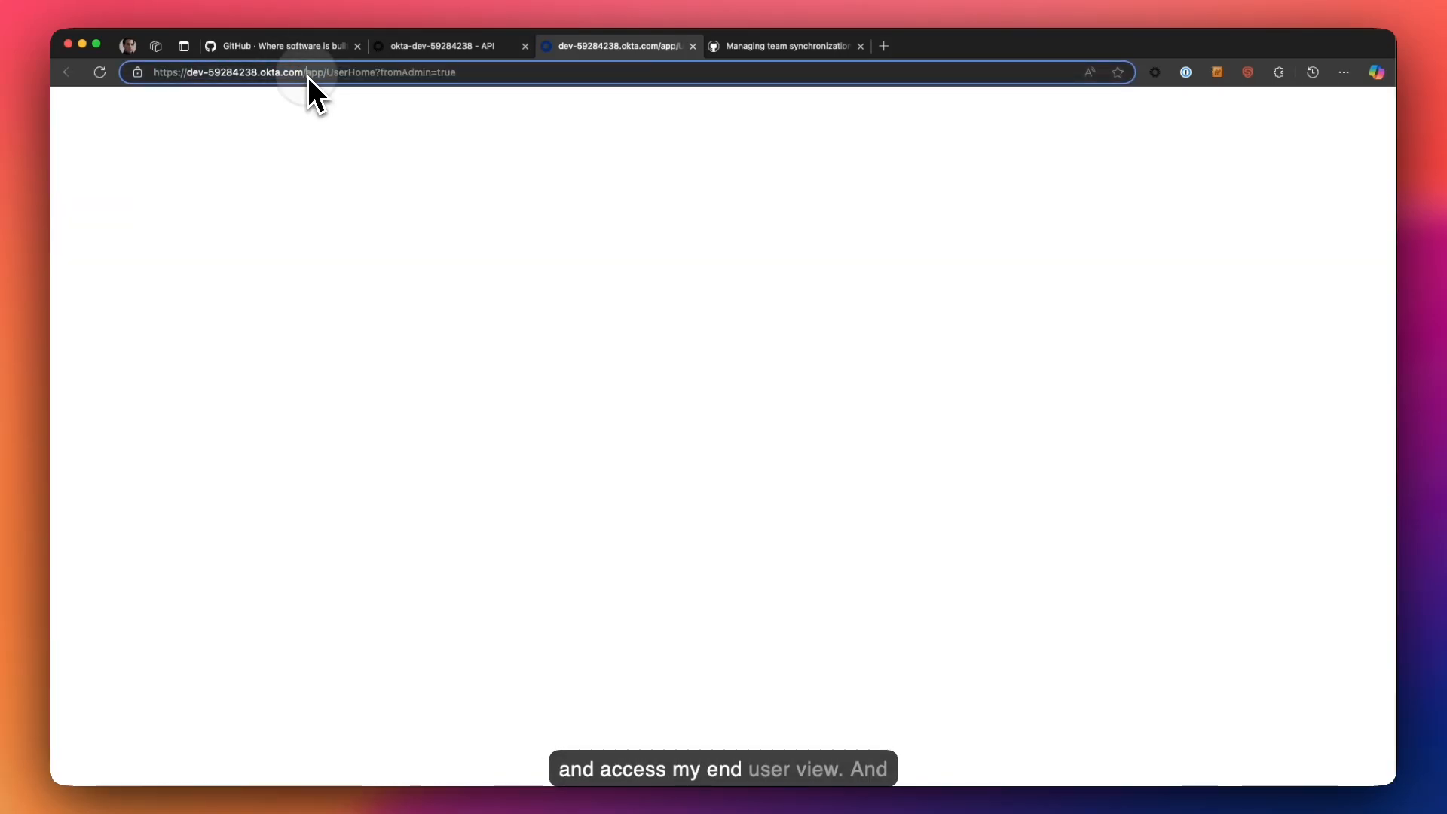
drag(307, 75, 145, 76)
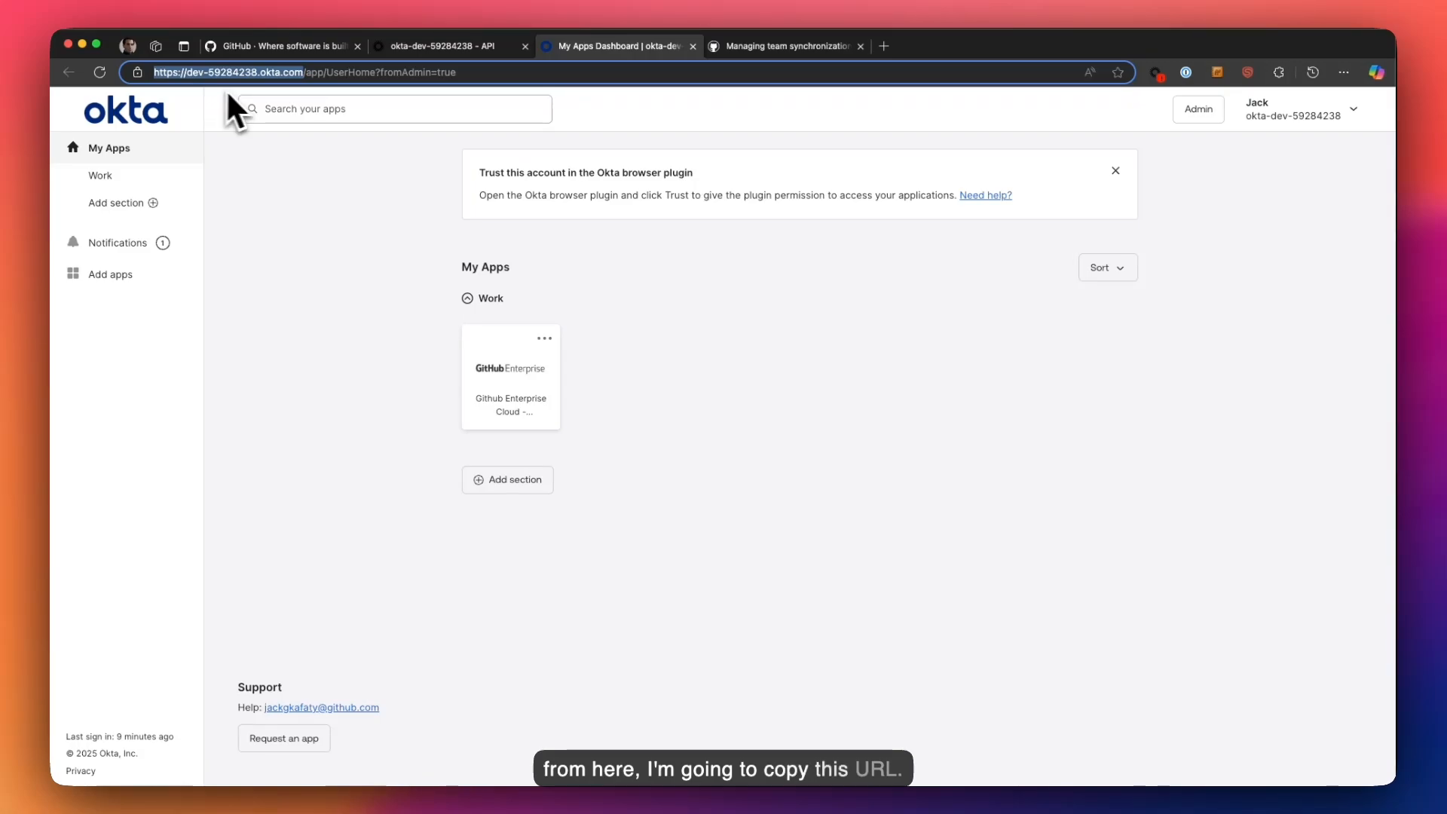
click(424, 47)
click(334, 46)
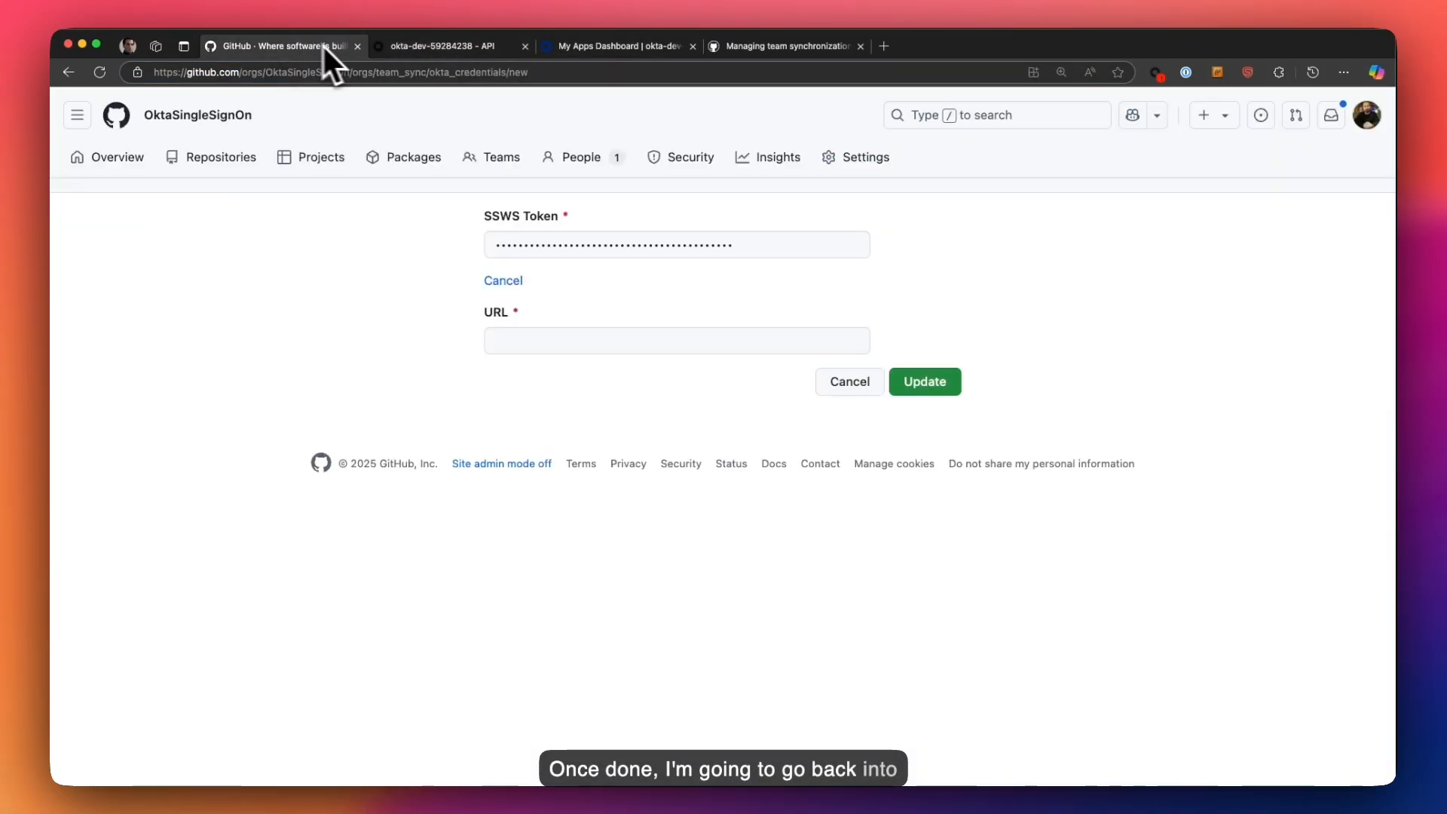
click(515, 338)
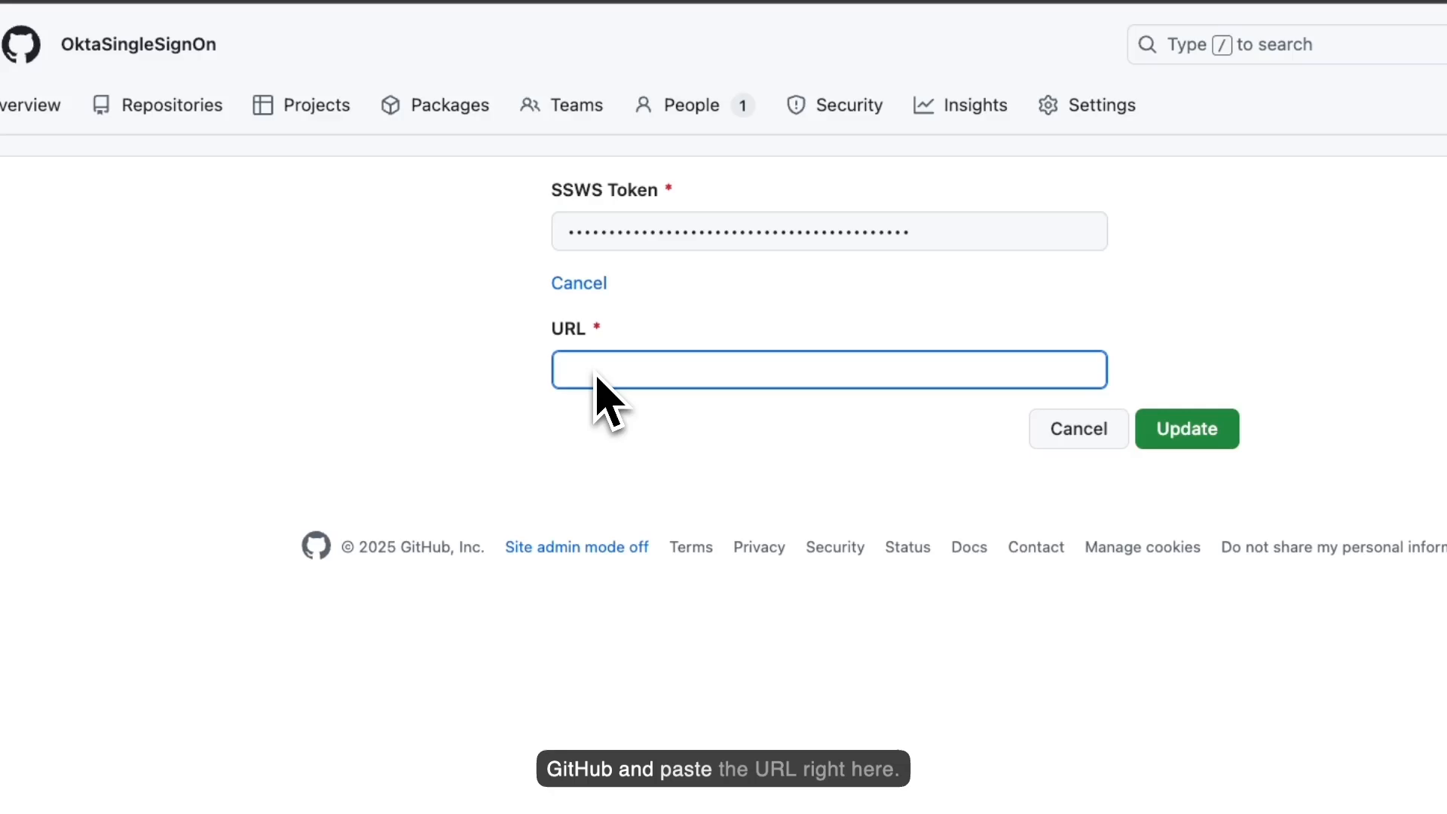
key(super+v)
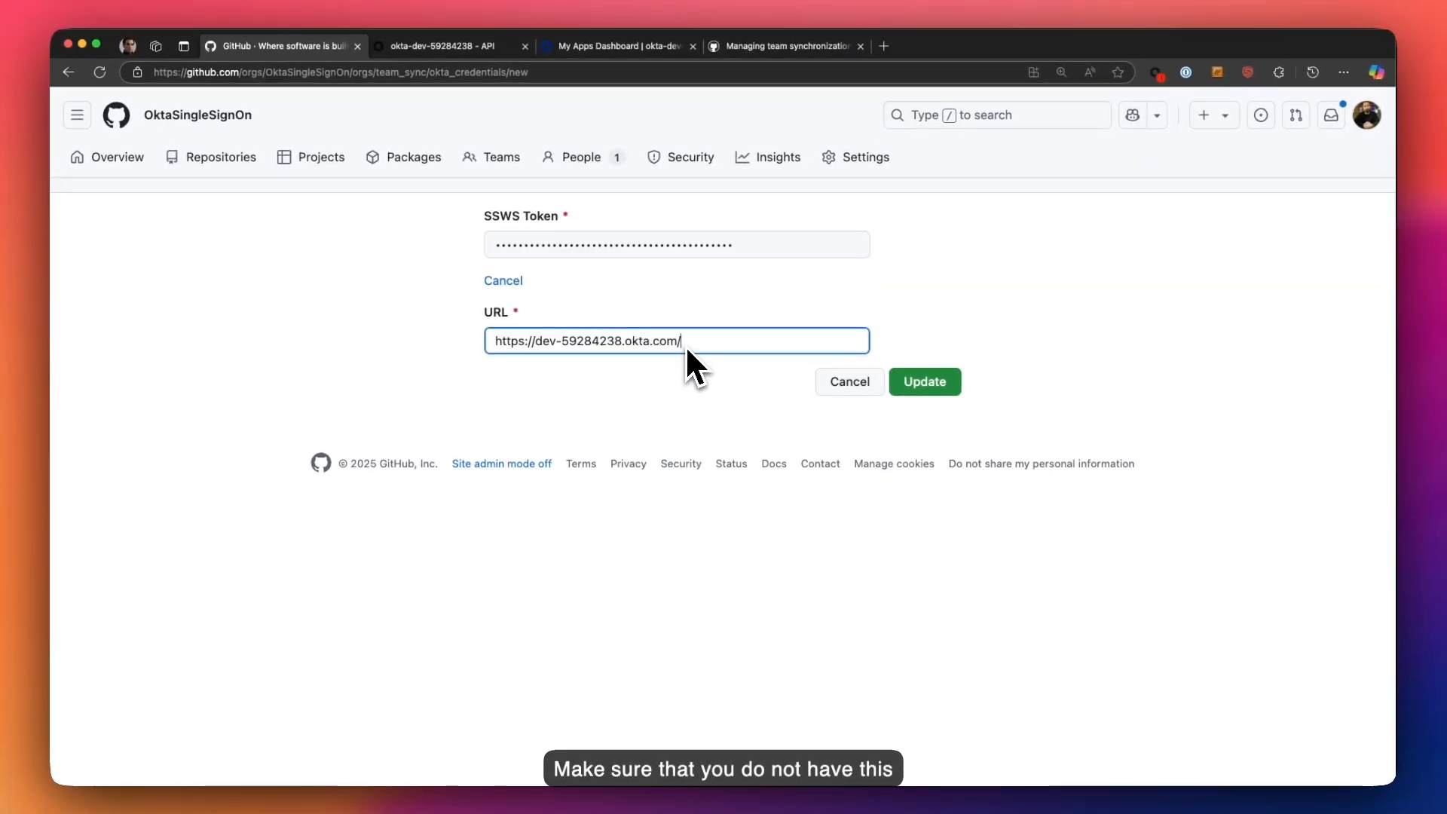
key(BackSpace)
click(679, 364)
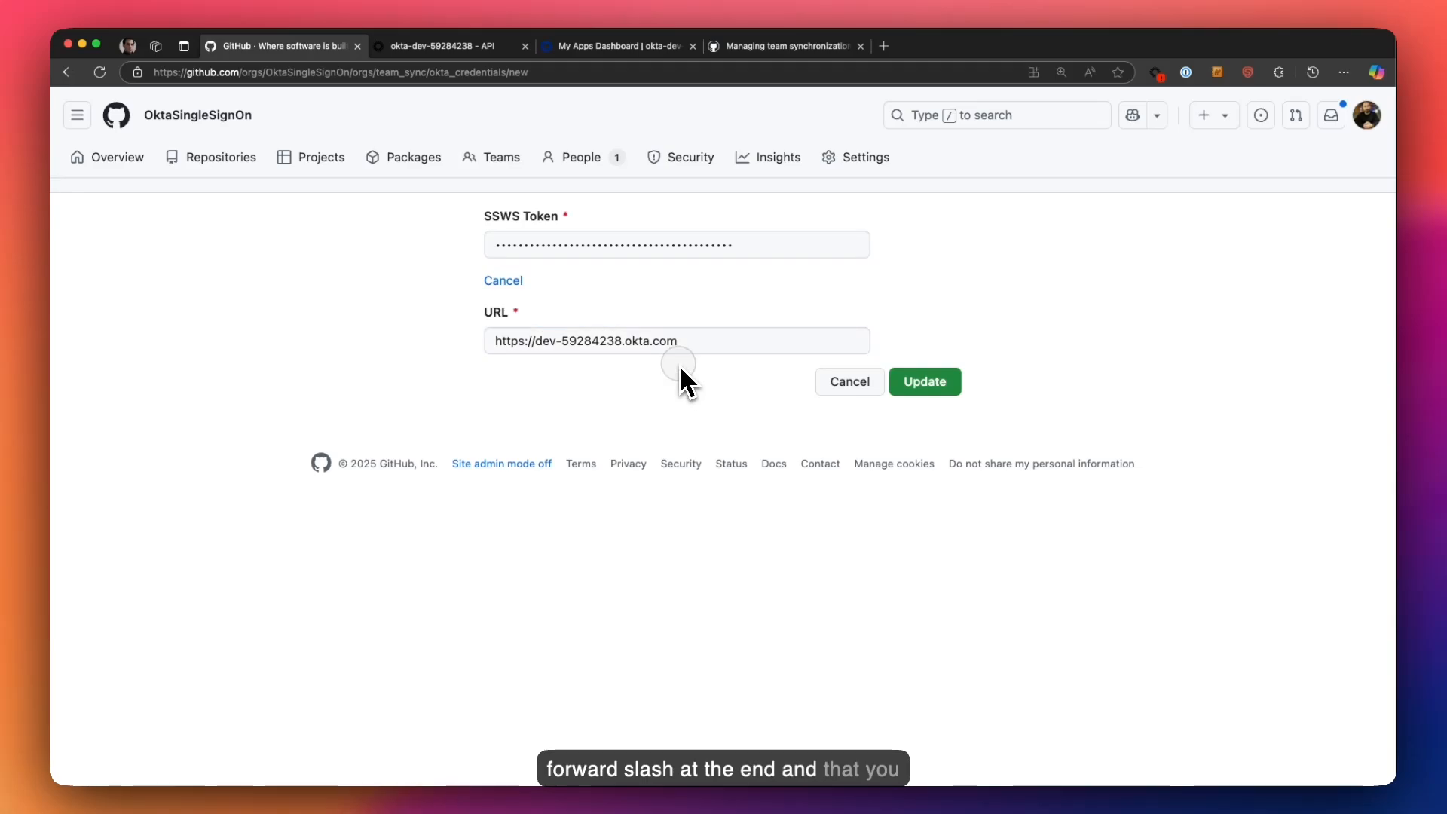
click(569, 345)
click(493, 342)
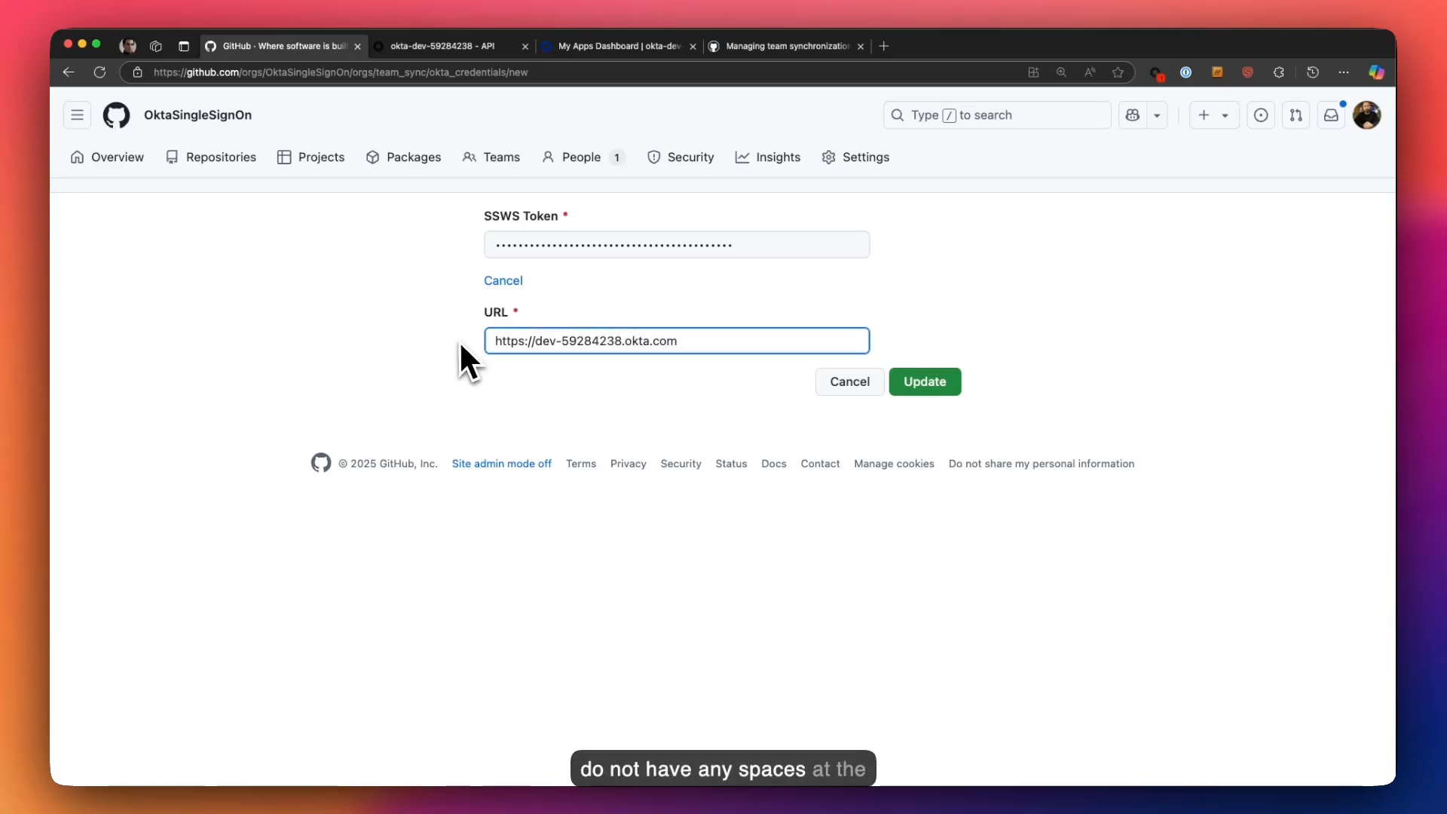
click(535, 399)
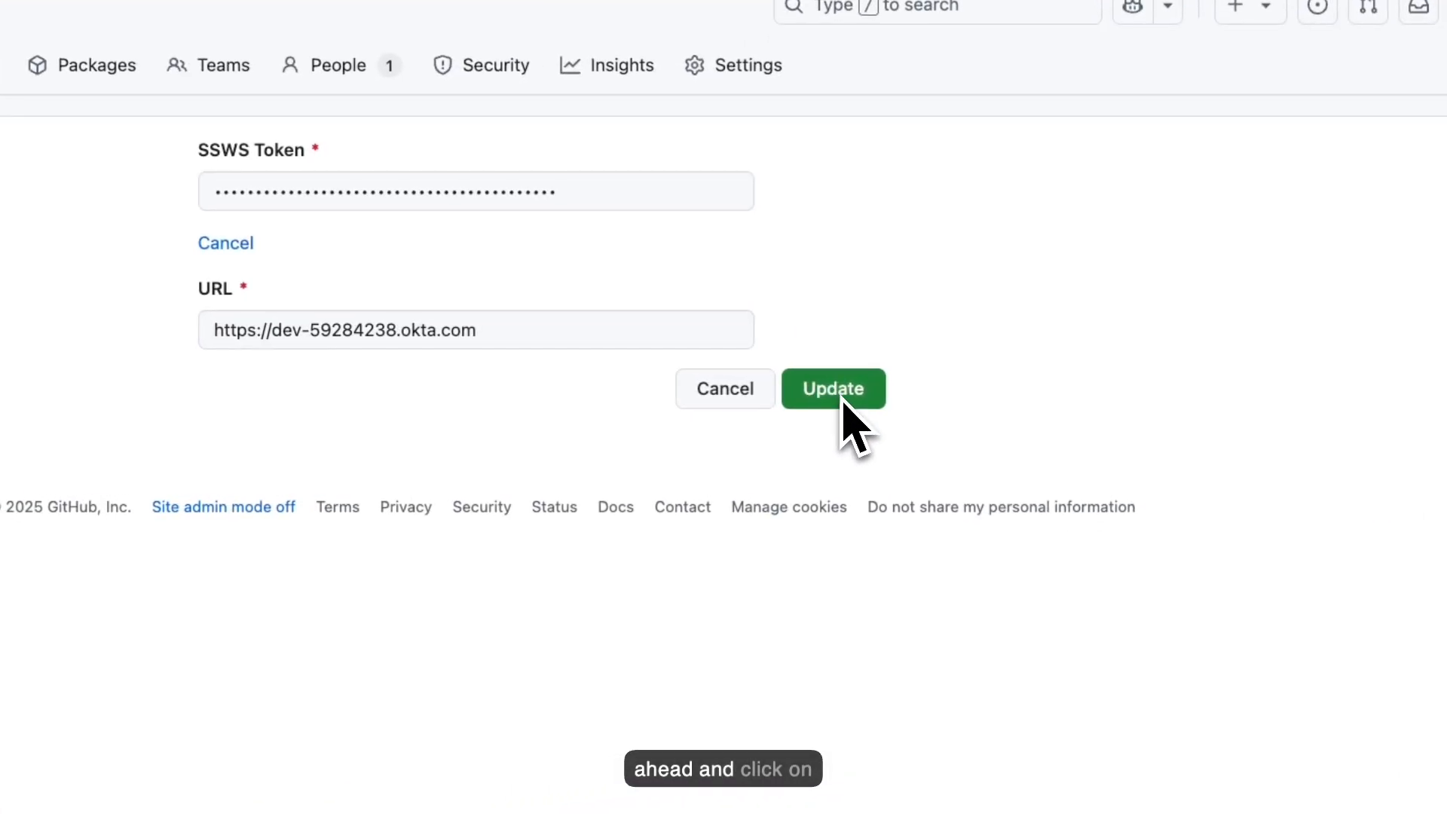
Save the updated Okta credentials in GitHub and go to the organization's Team synchronization section.
click(834, 391)
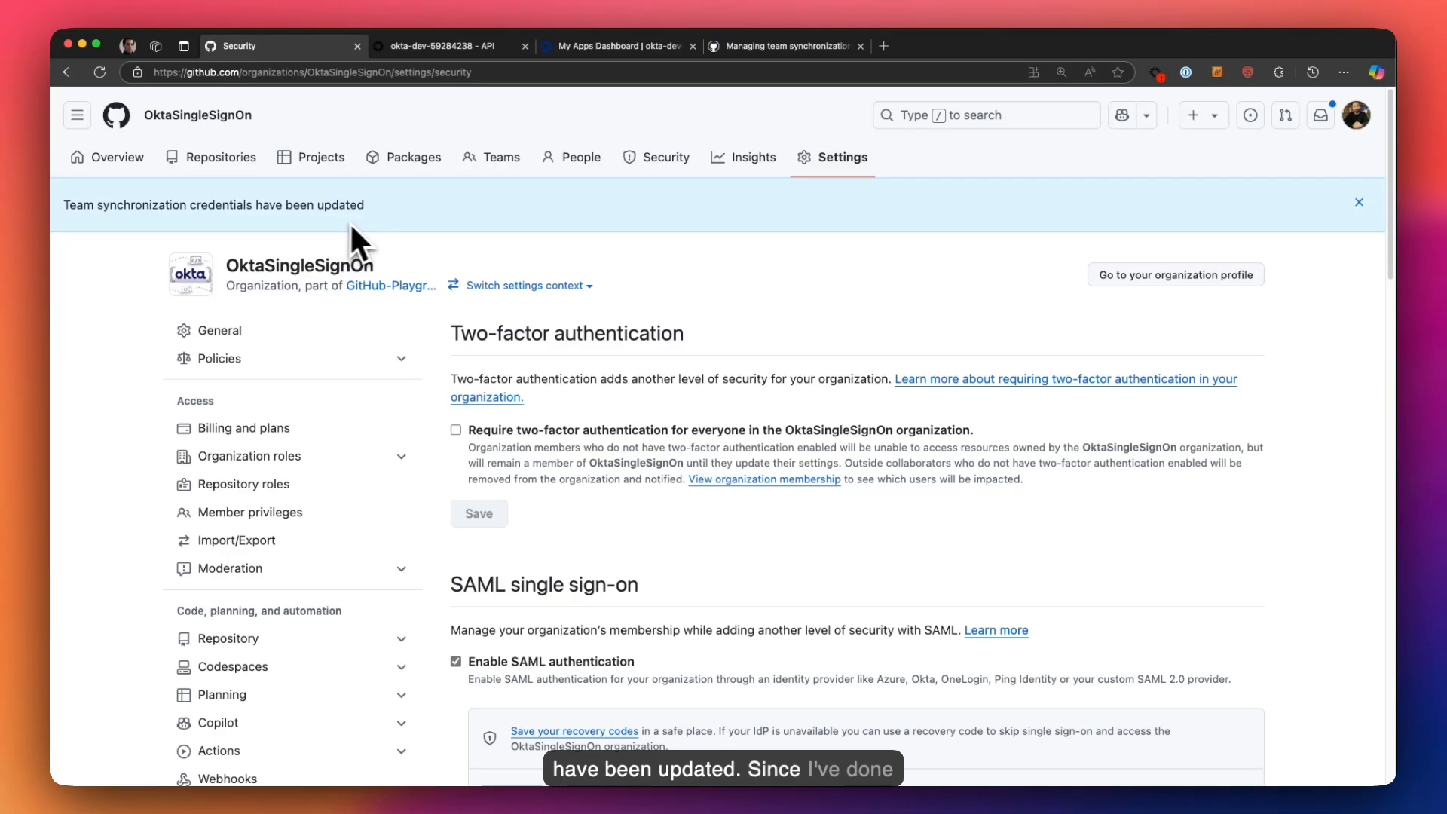
scroll(776, 290, down, 10)
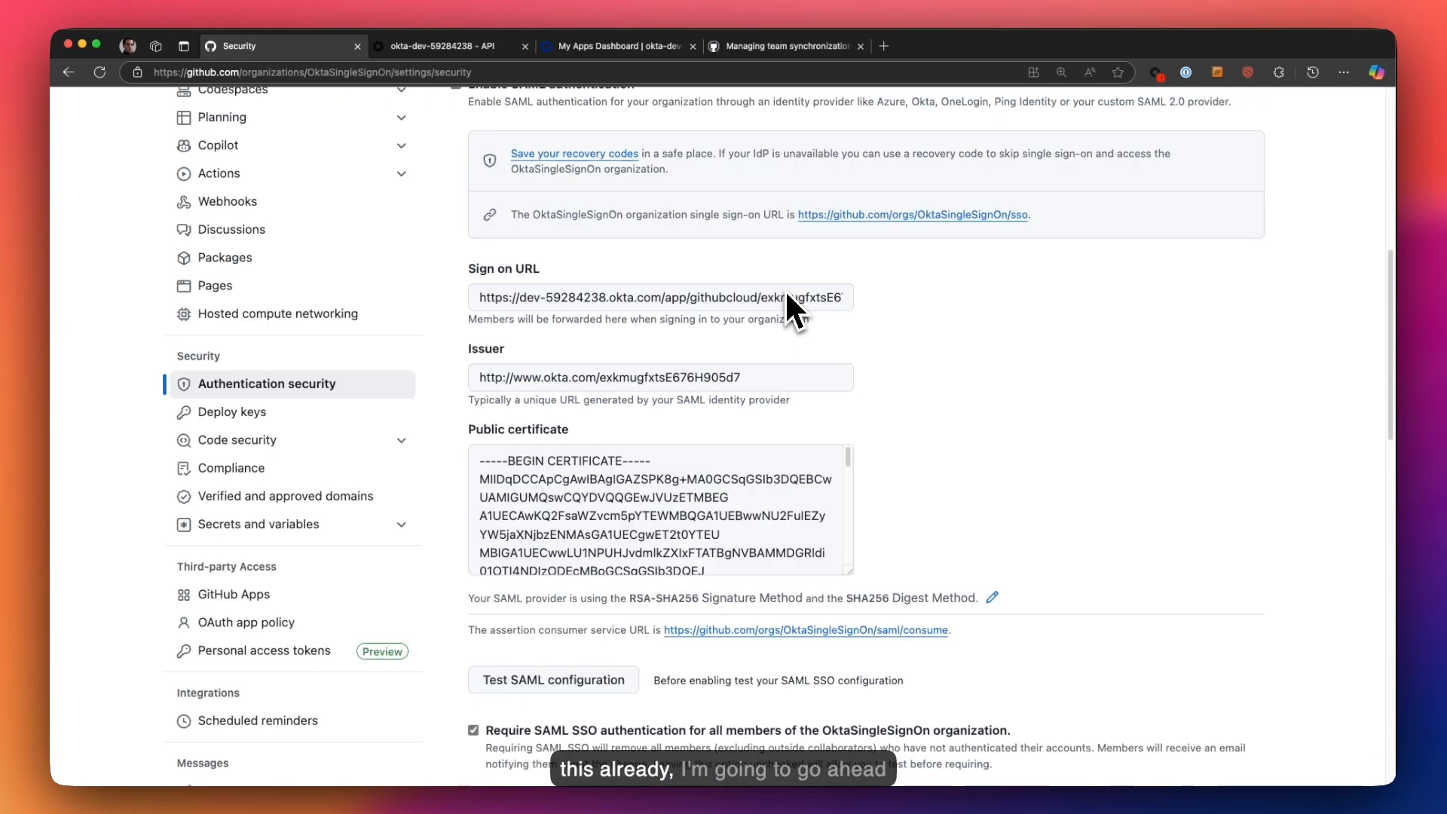
scroll(785, 287, down, 2)
scroll(784, 288, down, 5)
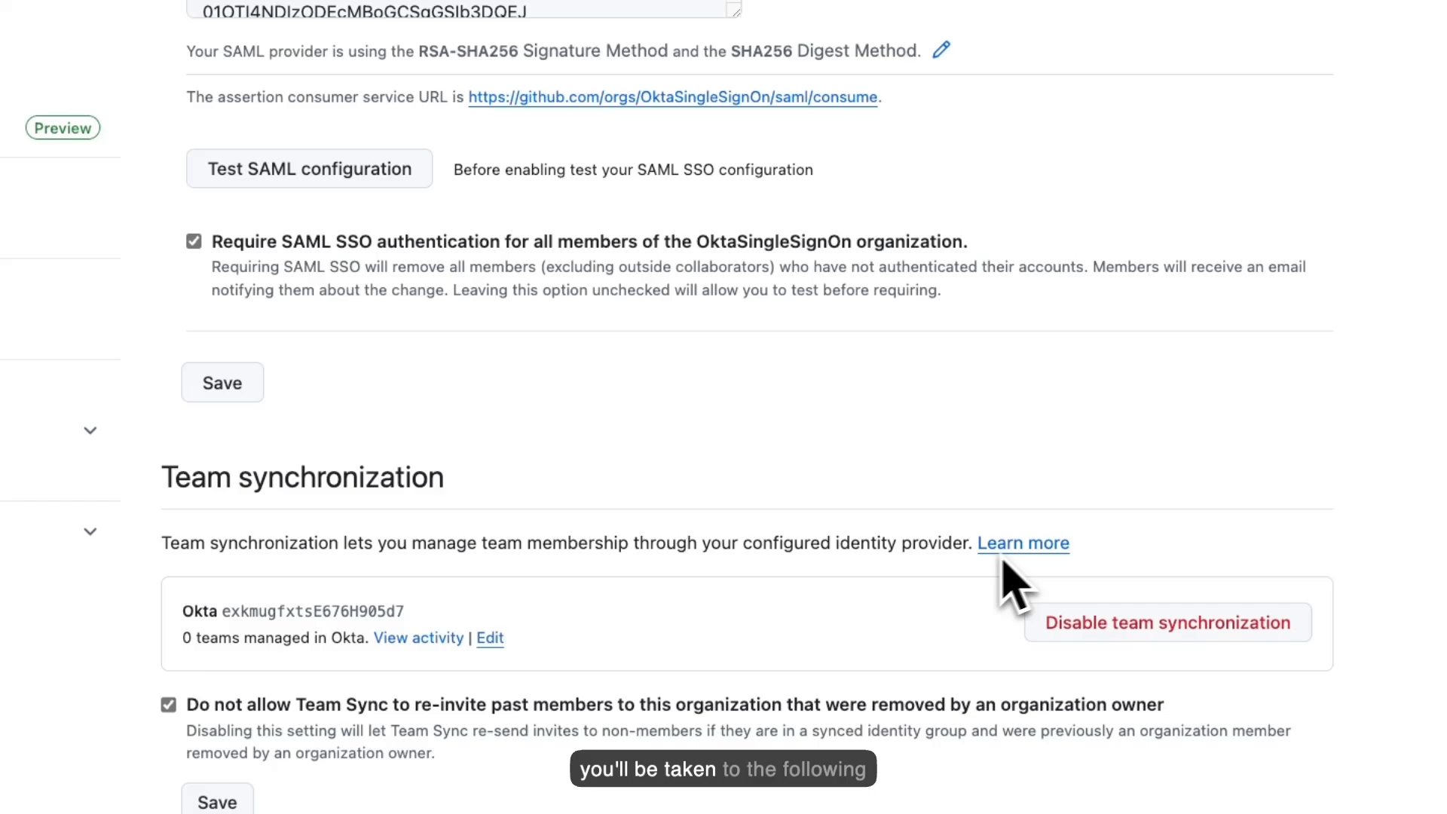
Open GitHub's team synchronization documentation and review the supported identity providers, usage limits, required permissions and Entra ID setup.
click(1003, 556)
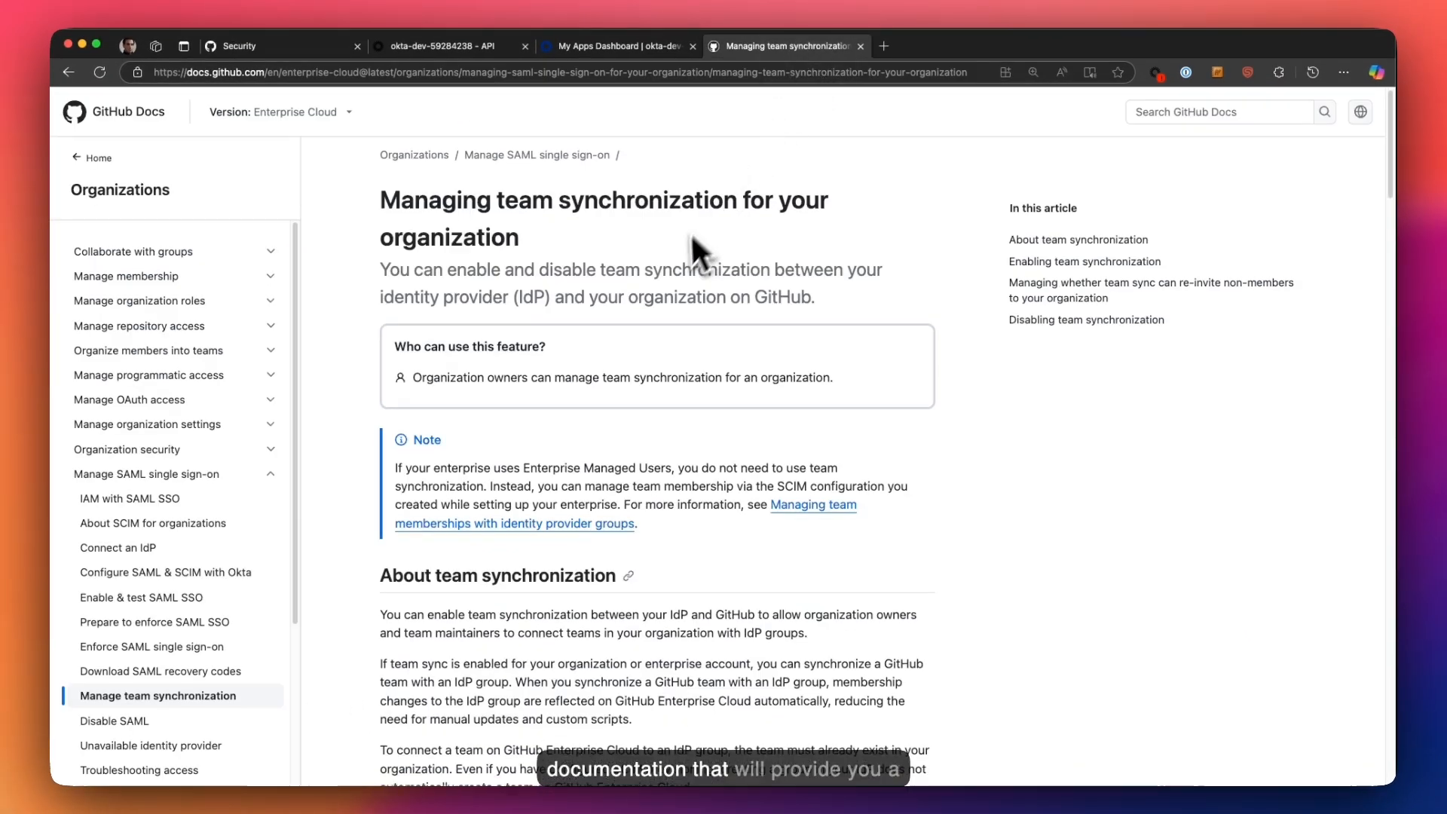
scroll(691, 237, down, 5)
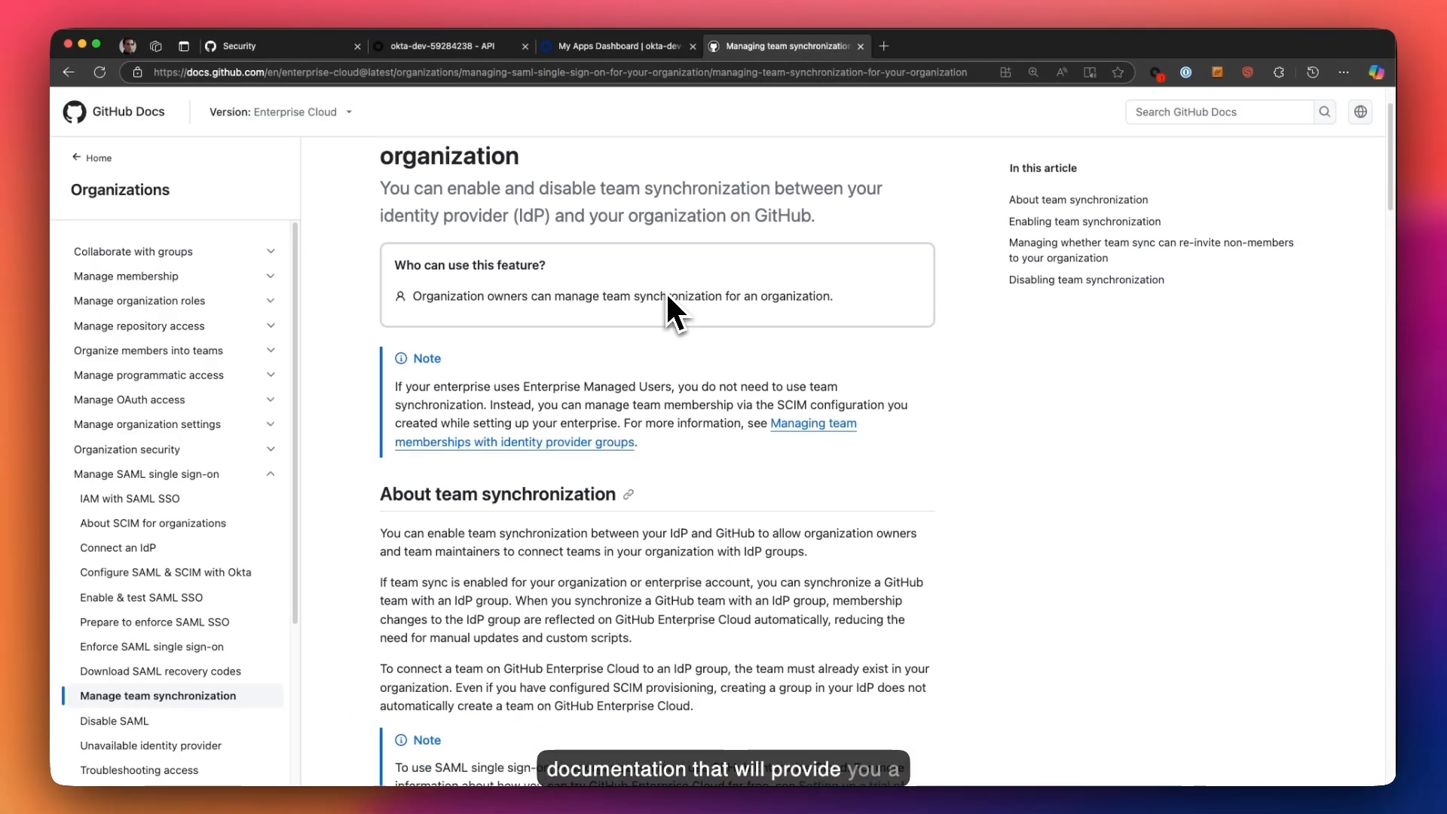
scroll(667, 311, down, 5)
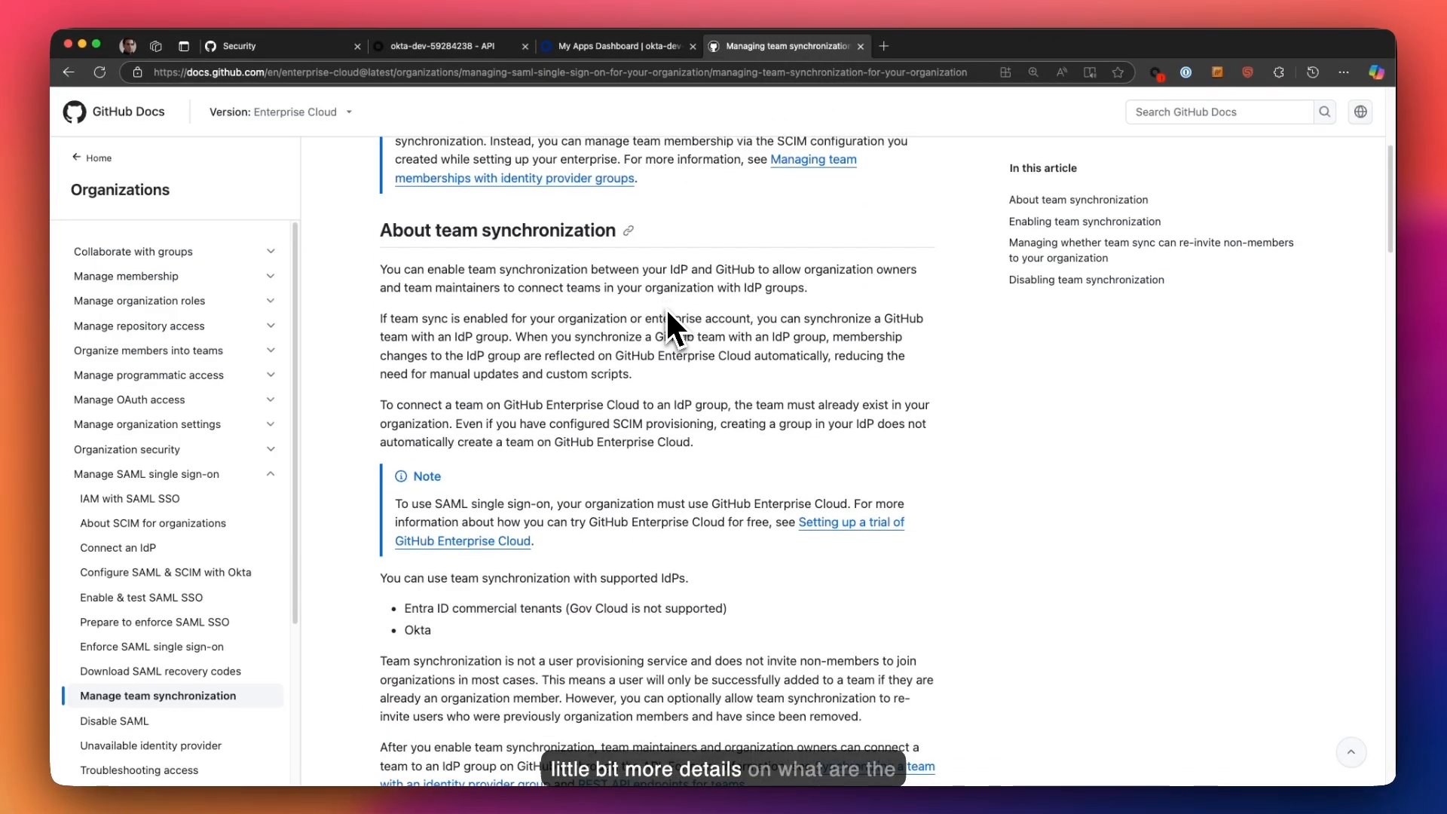
scroll(667, 314, down, 5)
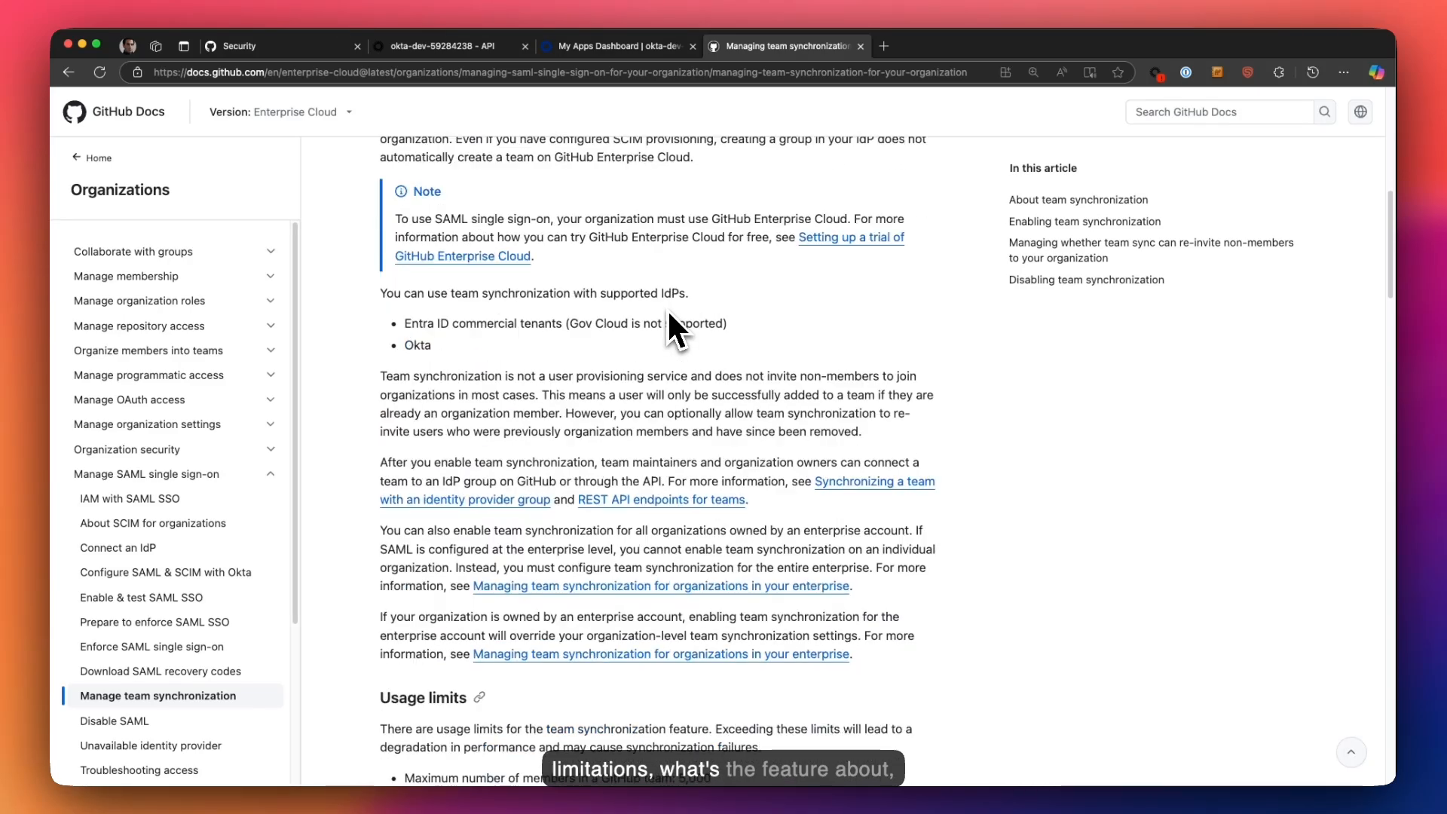
scroll(668, 329, down, 5)
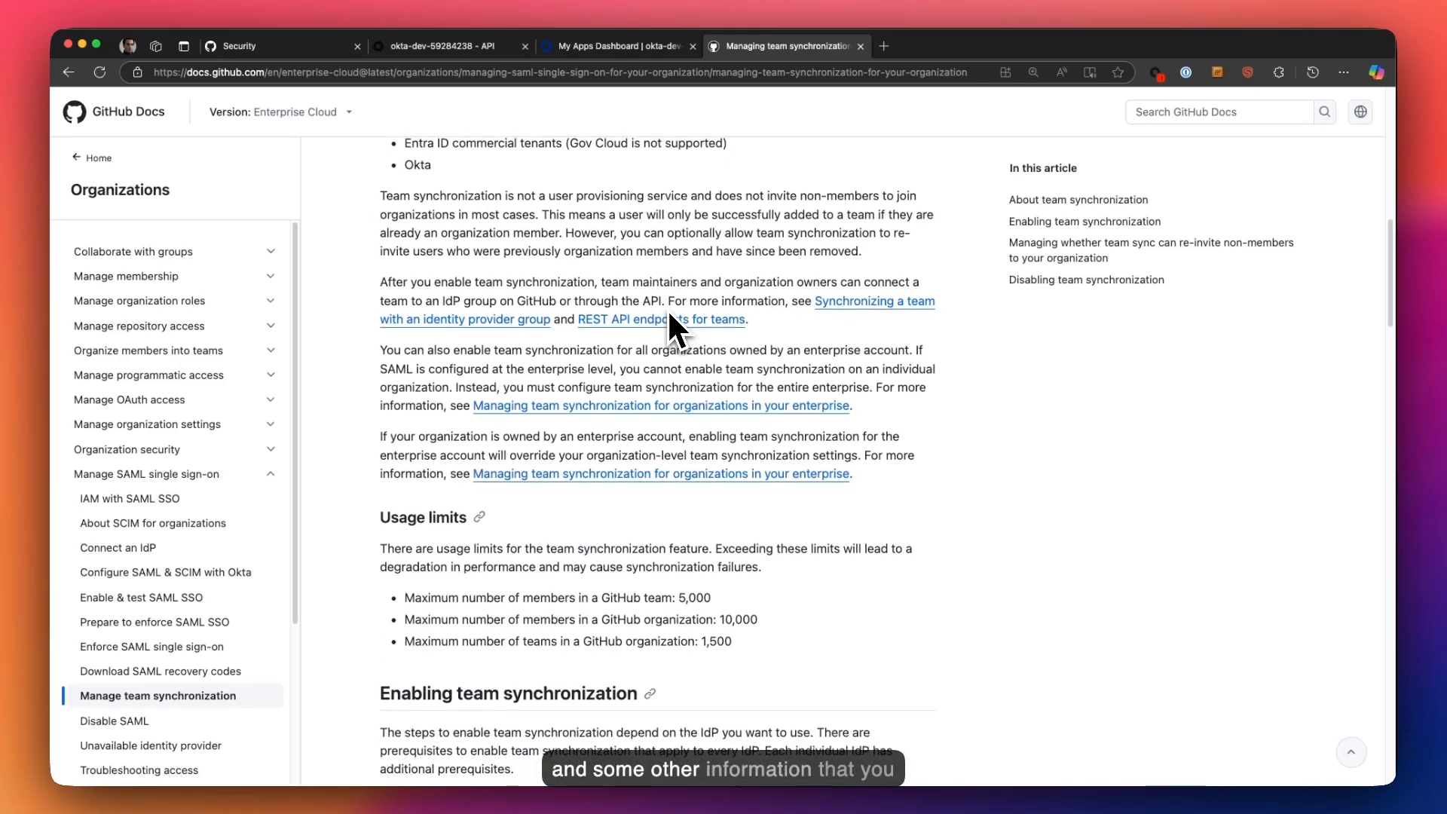
scroll(721, 326, down, 10)
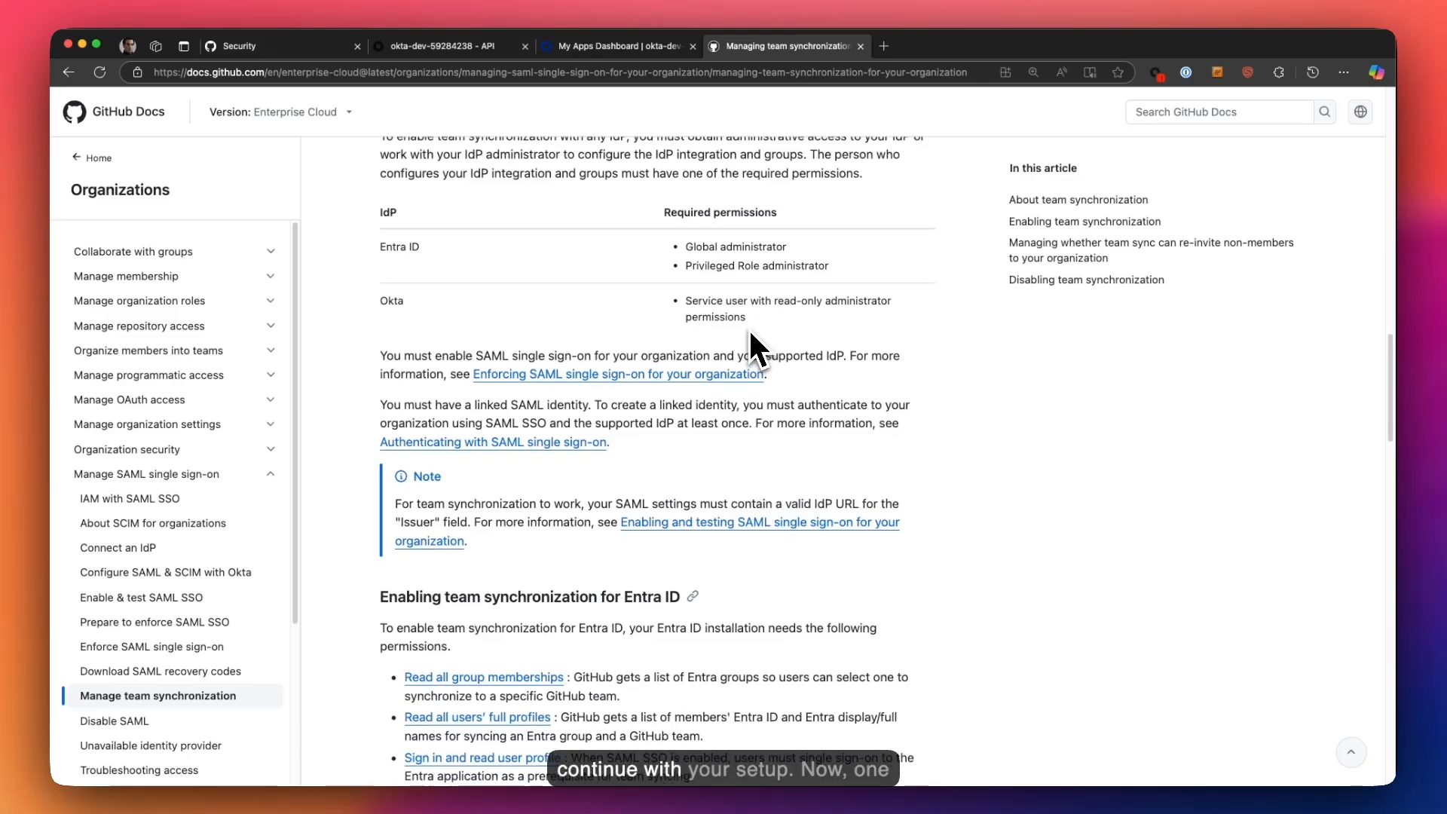
scroll(748, 328, down, 4)
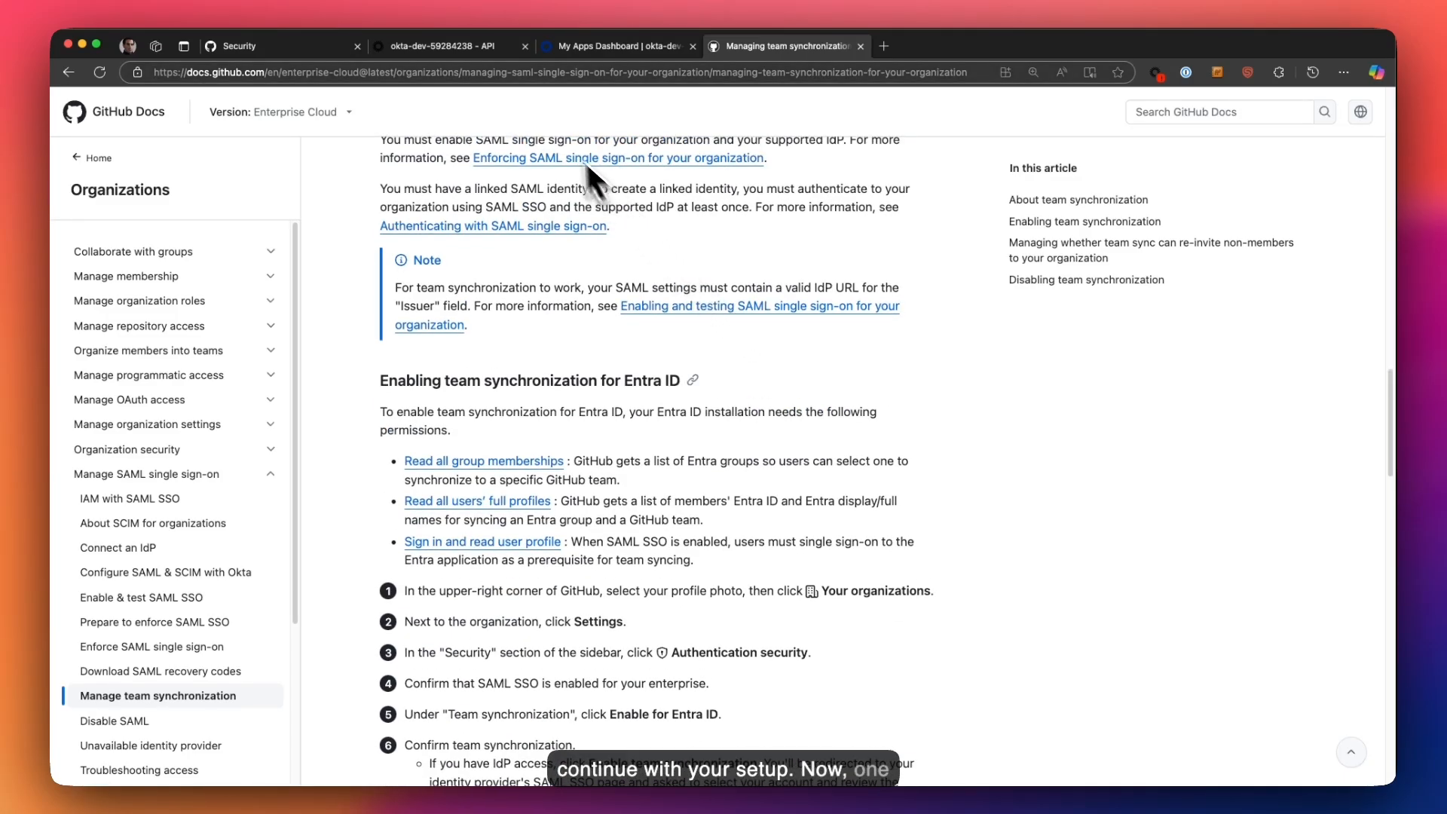
Return to the organization's security settings and save team synchronization with re-invites of removed past members disallowed.
click(334, 48)
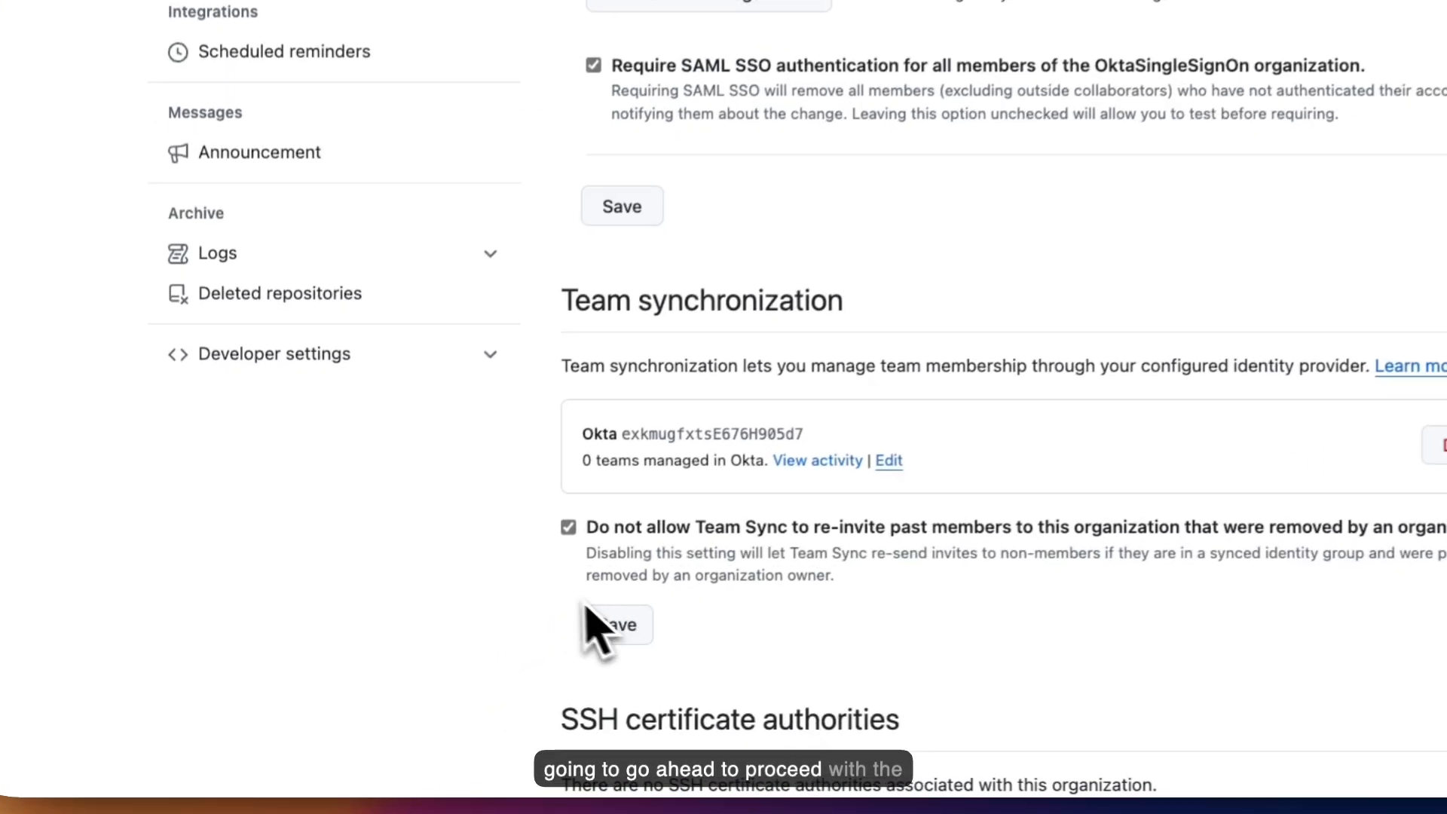
click(631, 627)
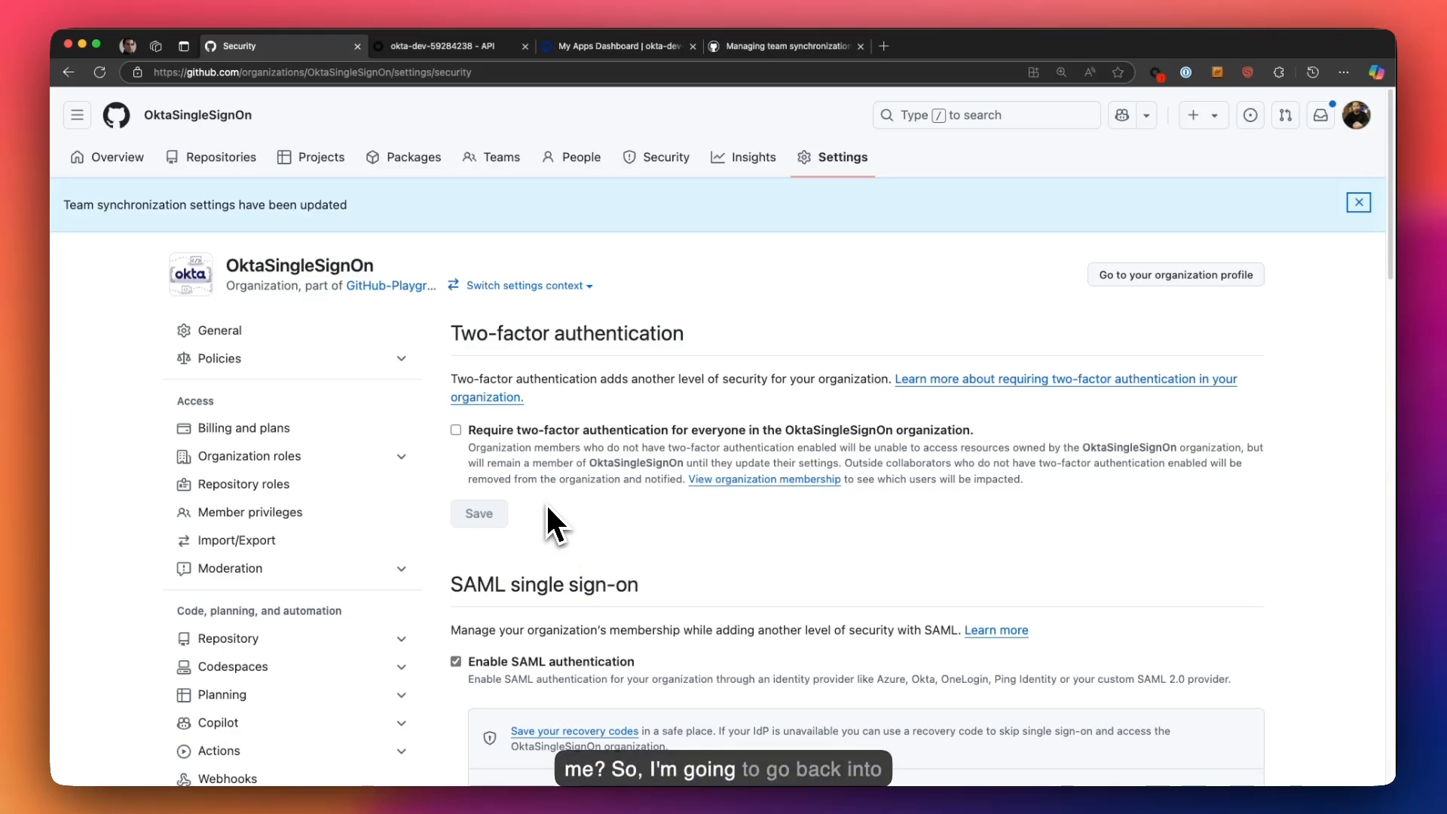
Switch to Okta and review the group assignments of Github Enterprise Cloud - OktaSingleSignOn, along with the directory's group list.
click(466, 49)
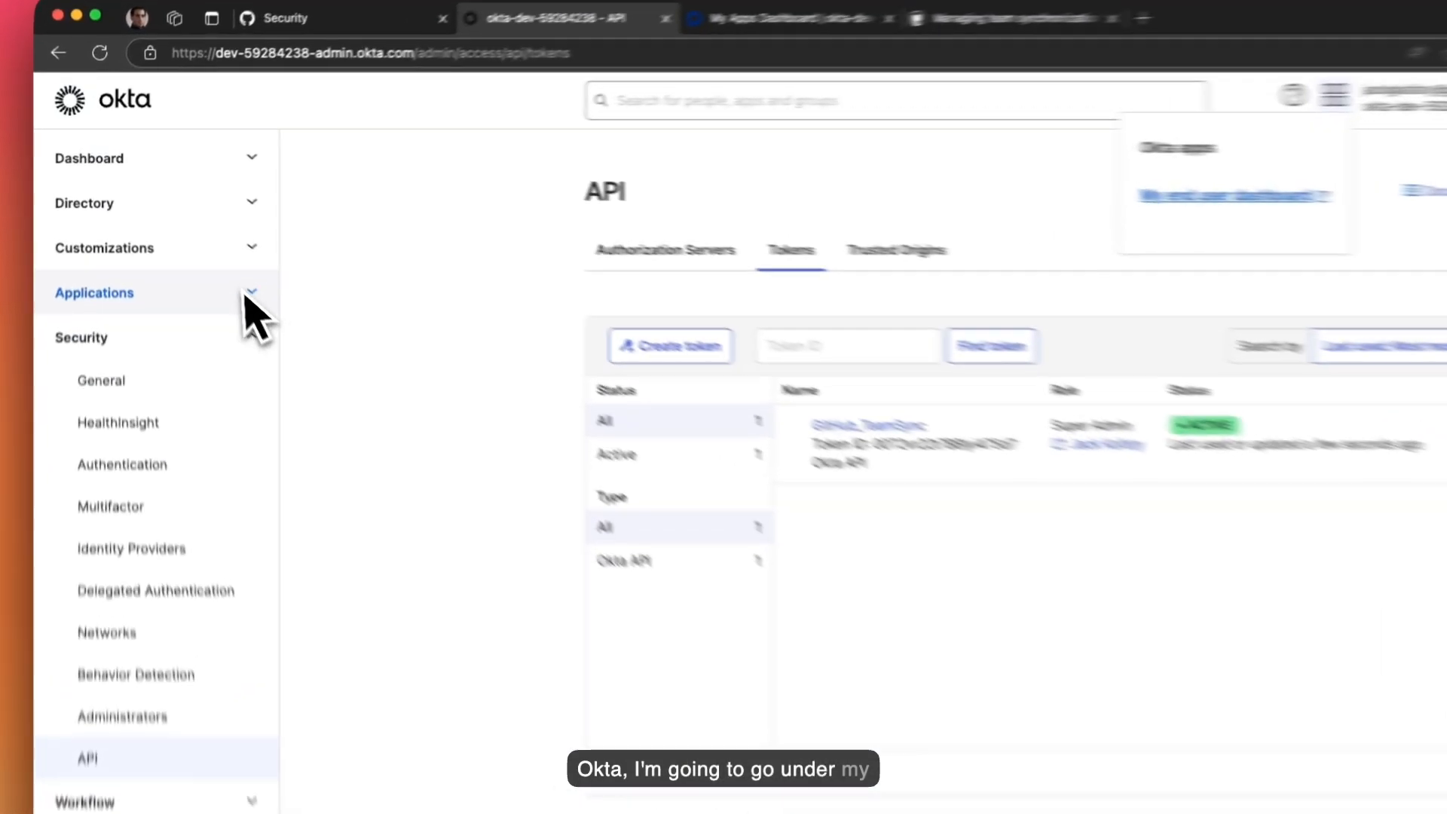
click(192, 254)
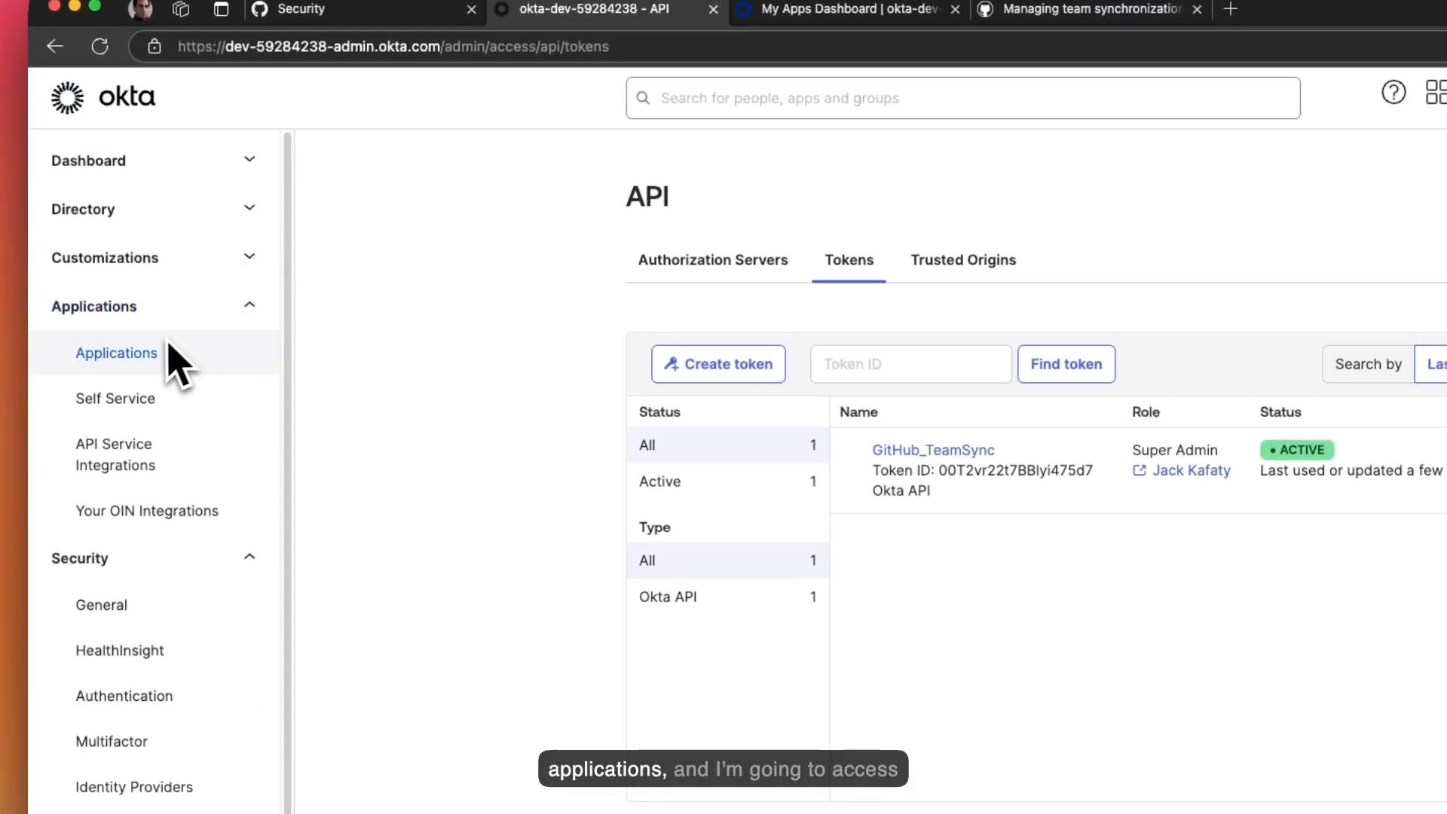
click(139, 285)
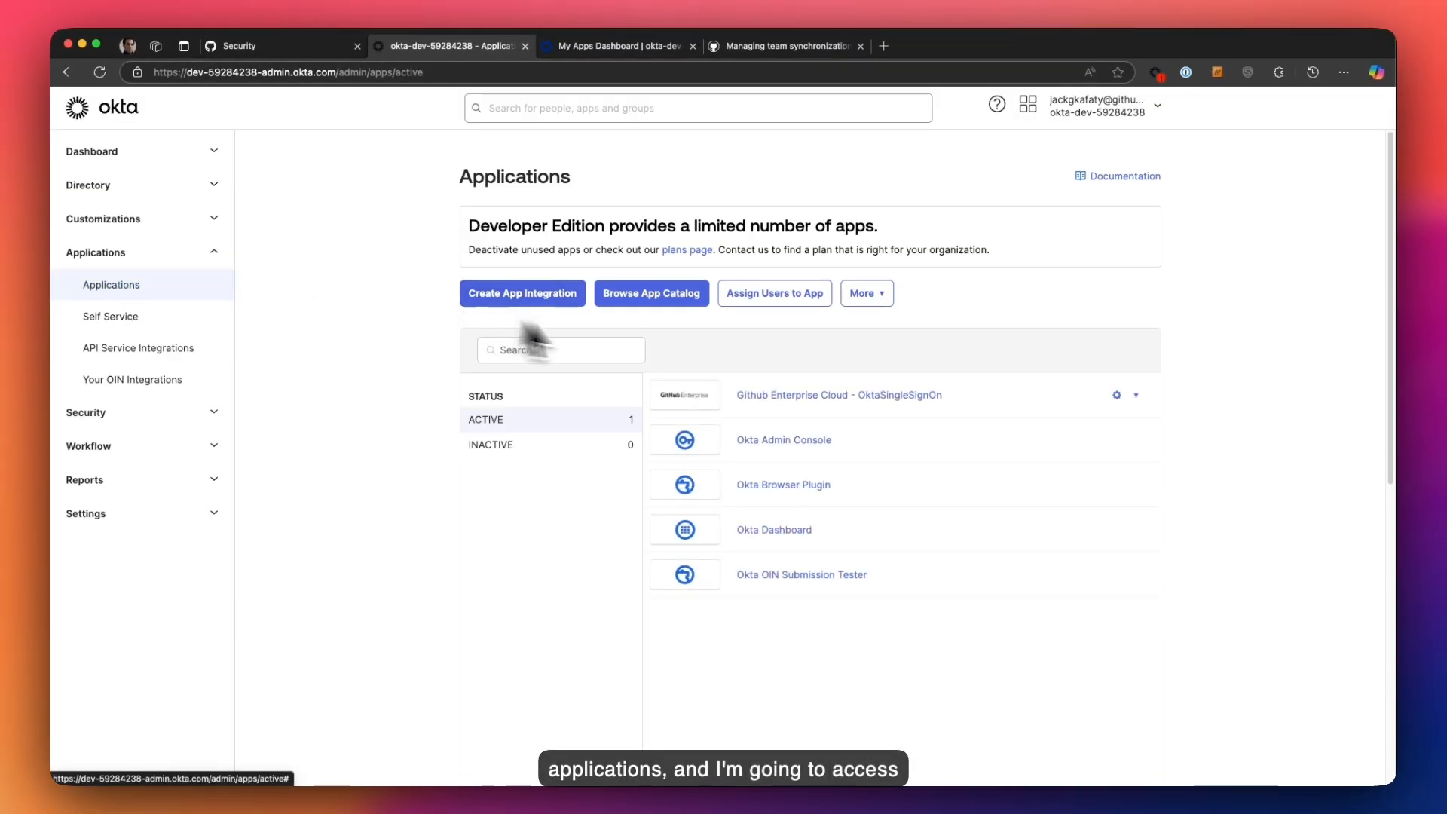
click(874, 397)
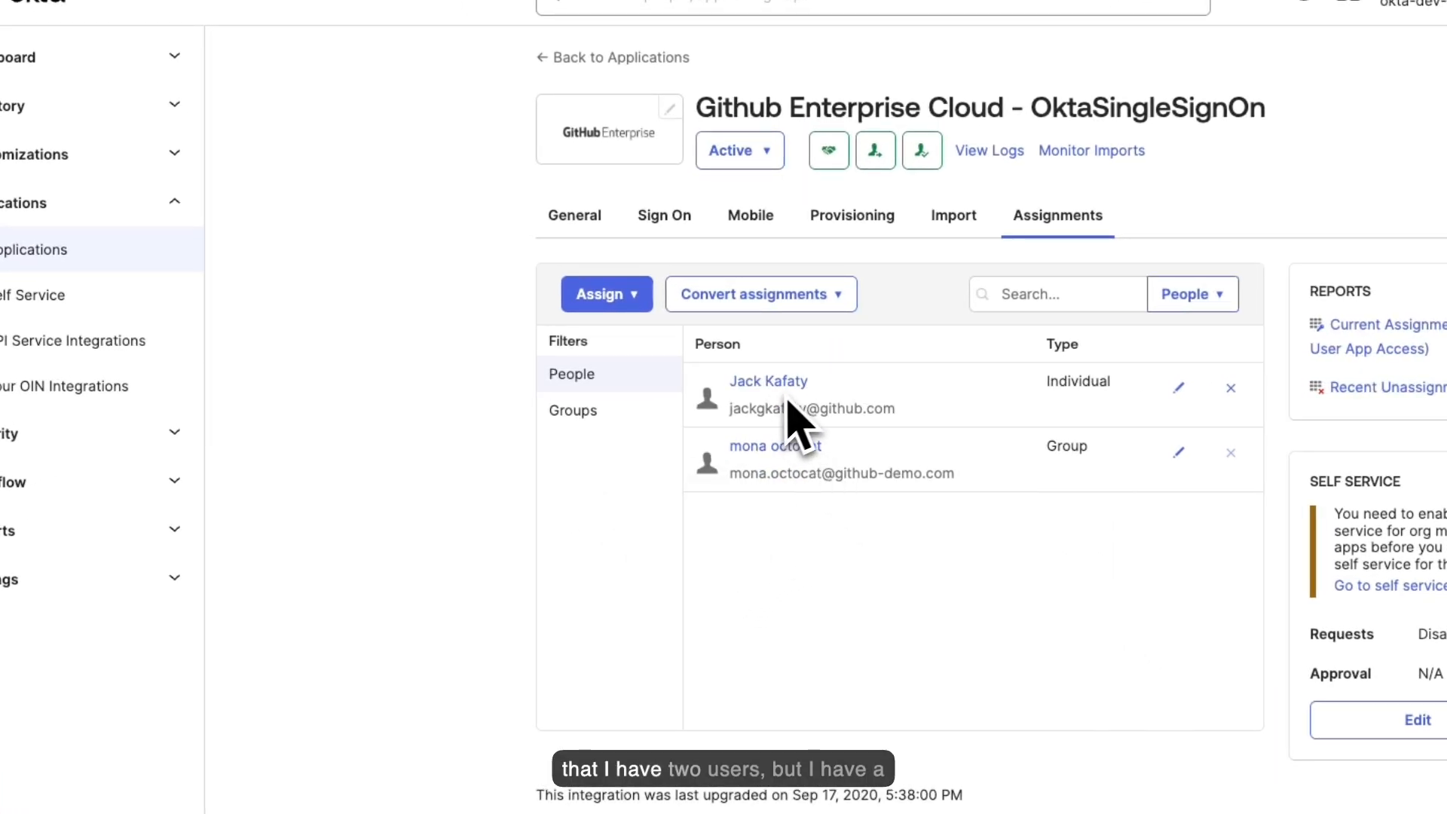
click(607, 416)
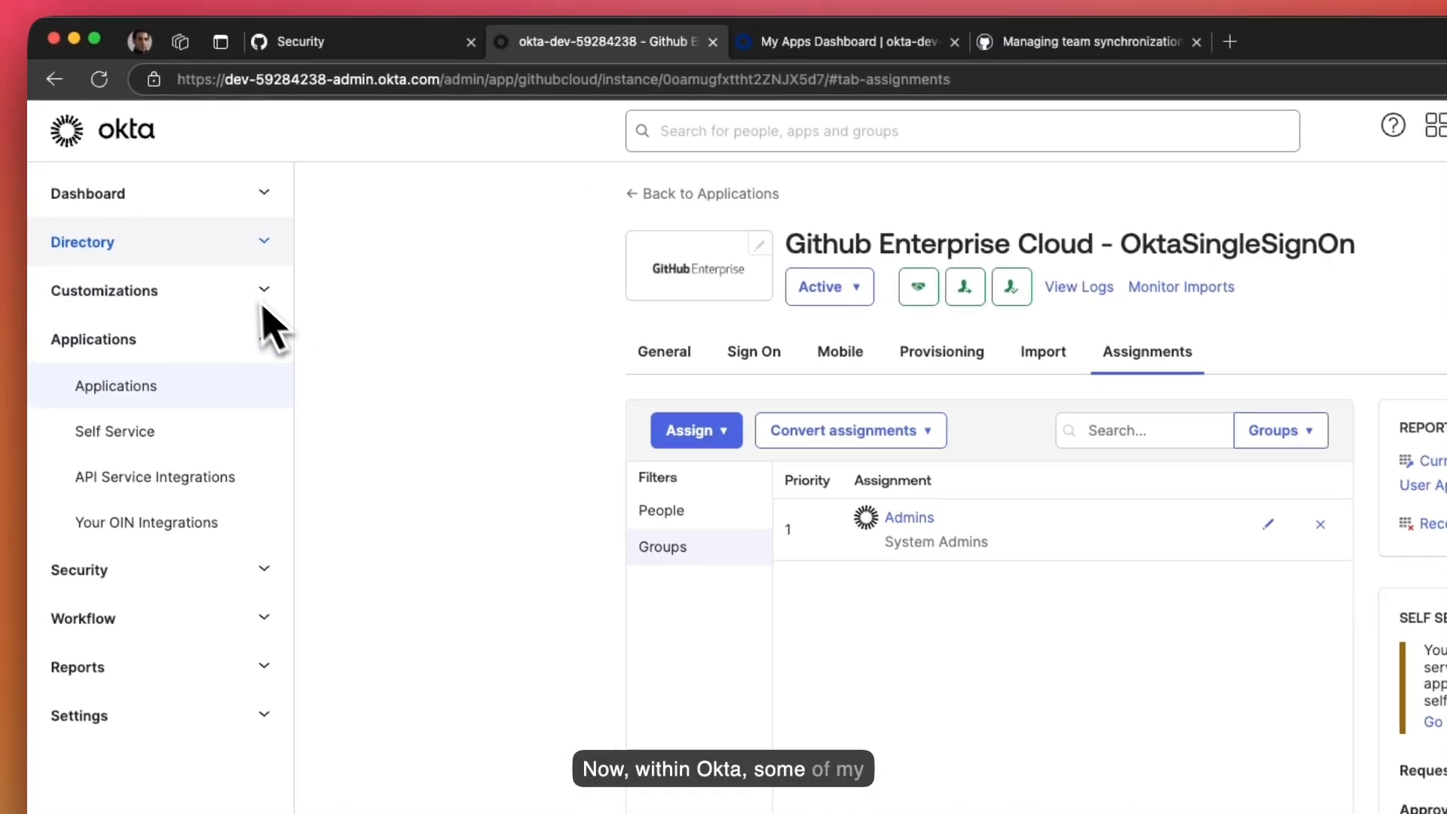
click(144, 110)
click(140, 322)
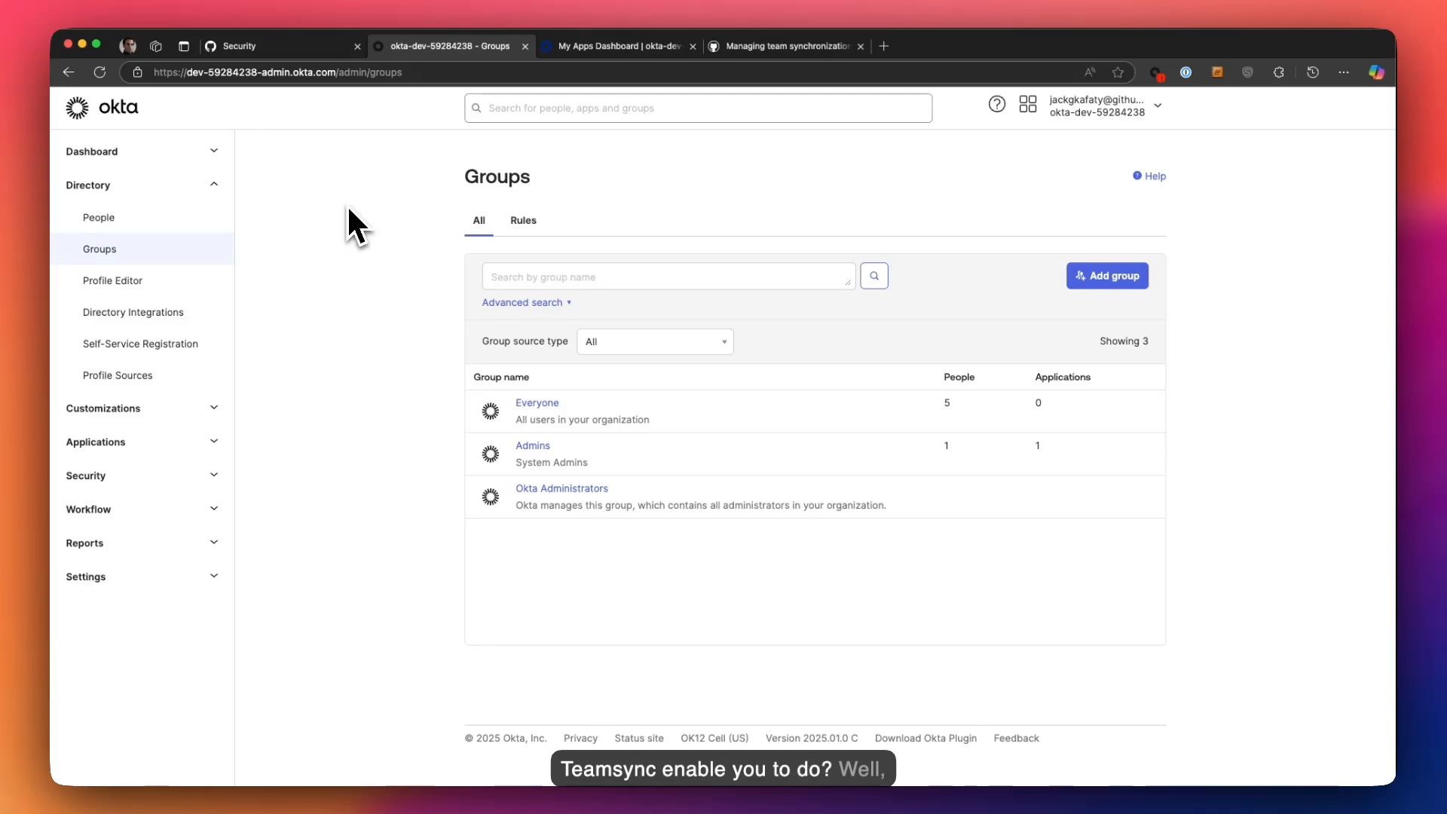
Switch to GitHub and start a new team in the OktaSingleSignOn organization, naming it OktaTeam.
click(284, 51)
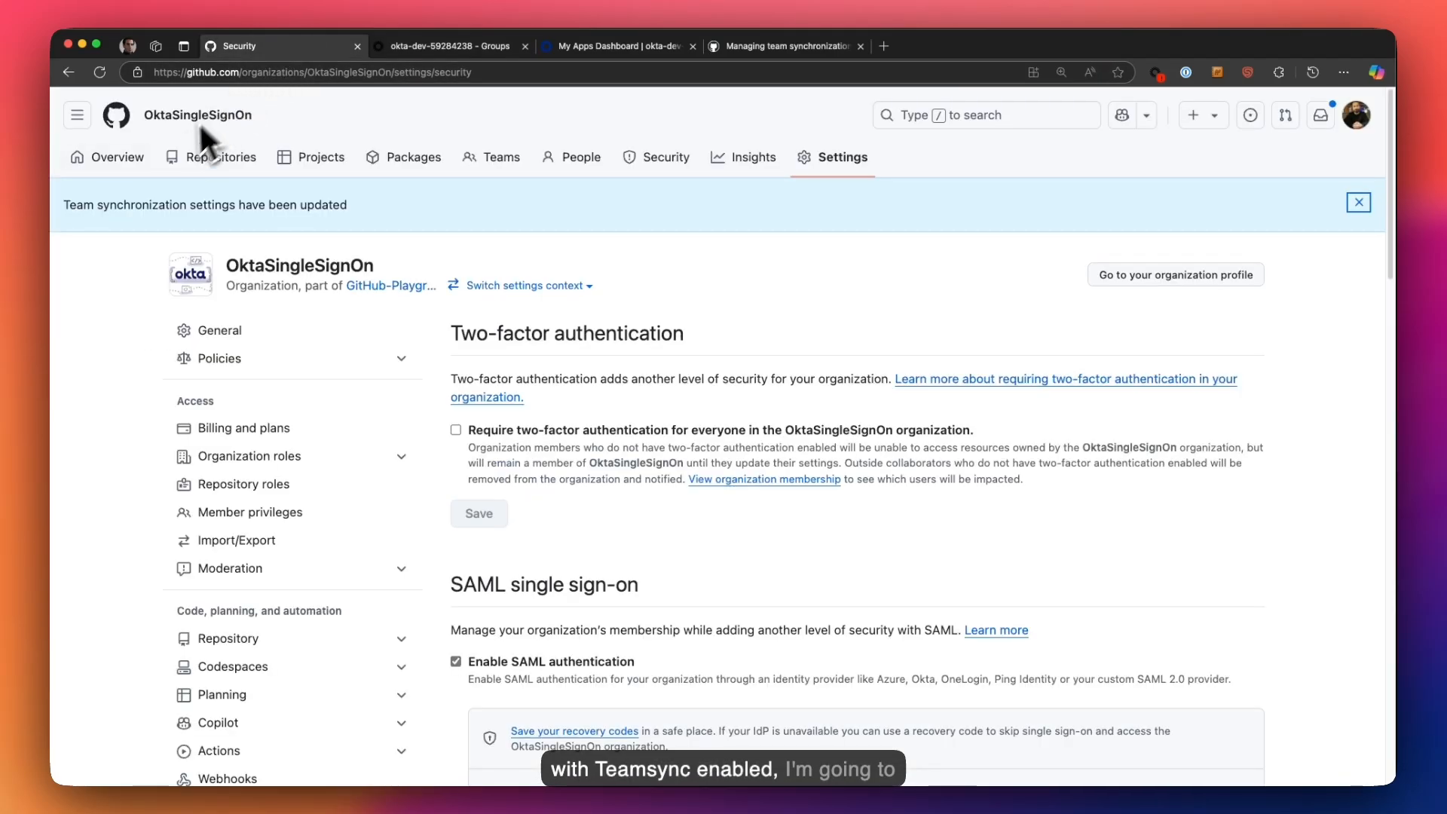
click(126, 164)
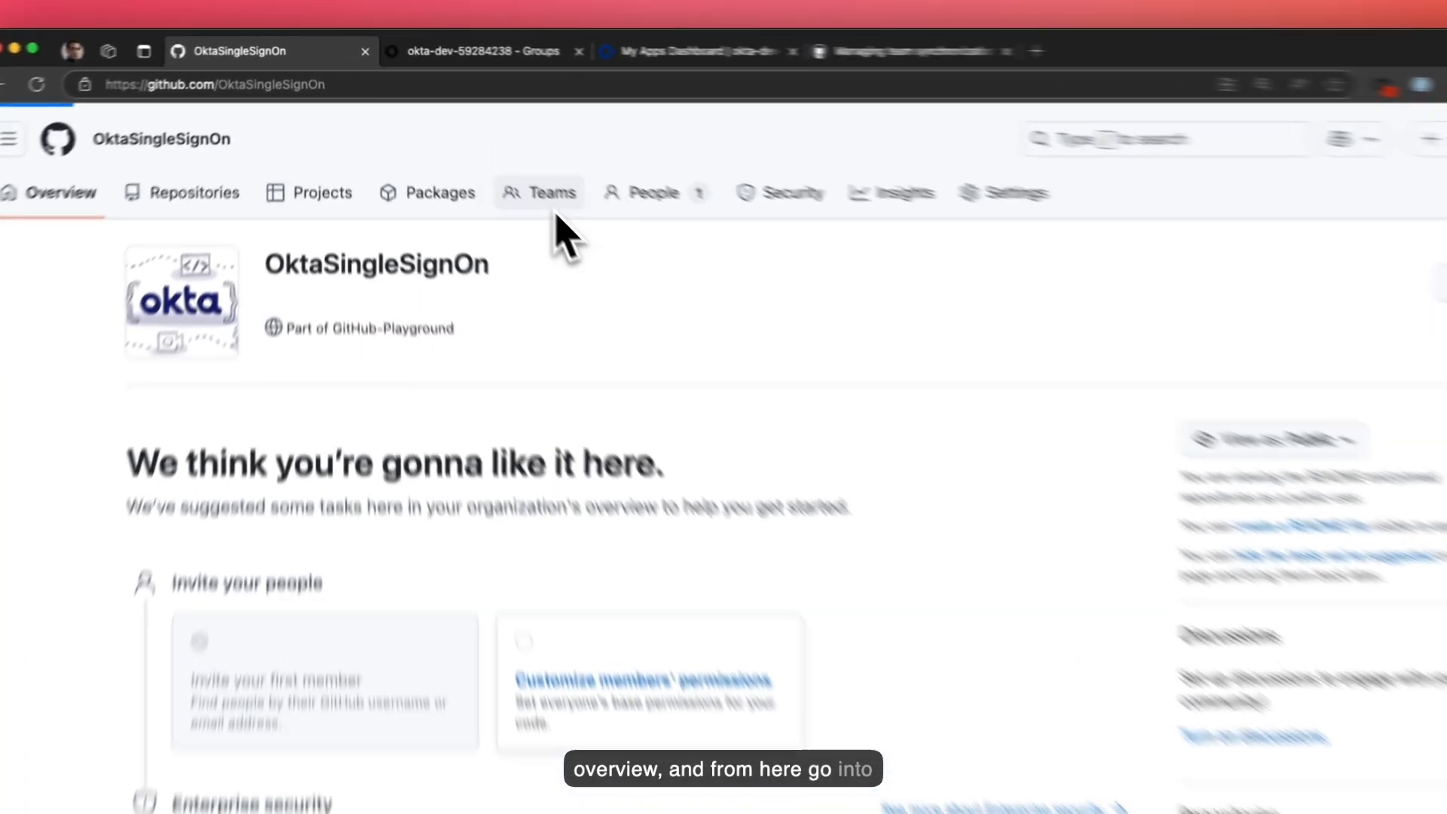
click(558, 215)
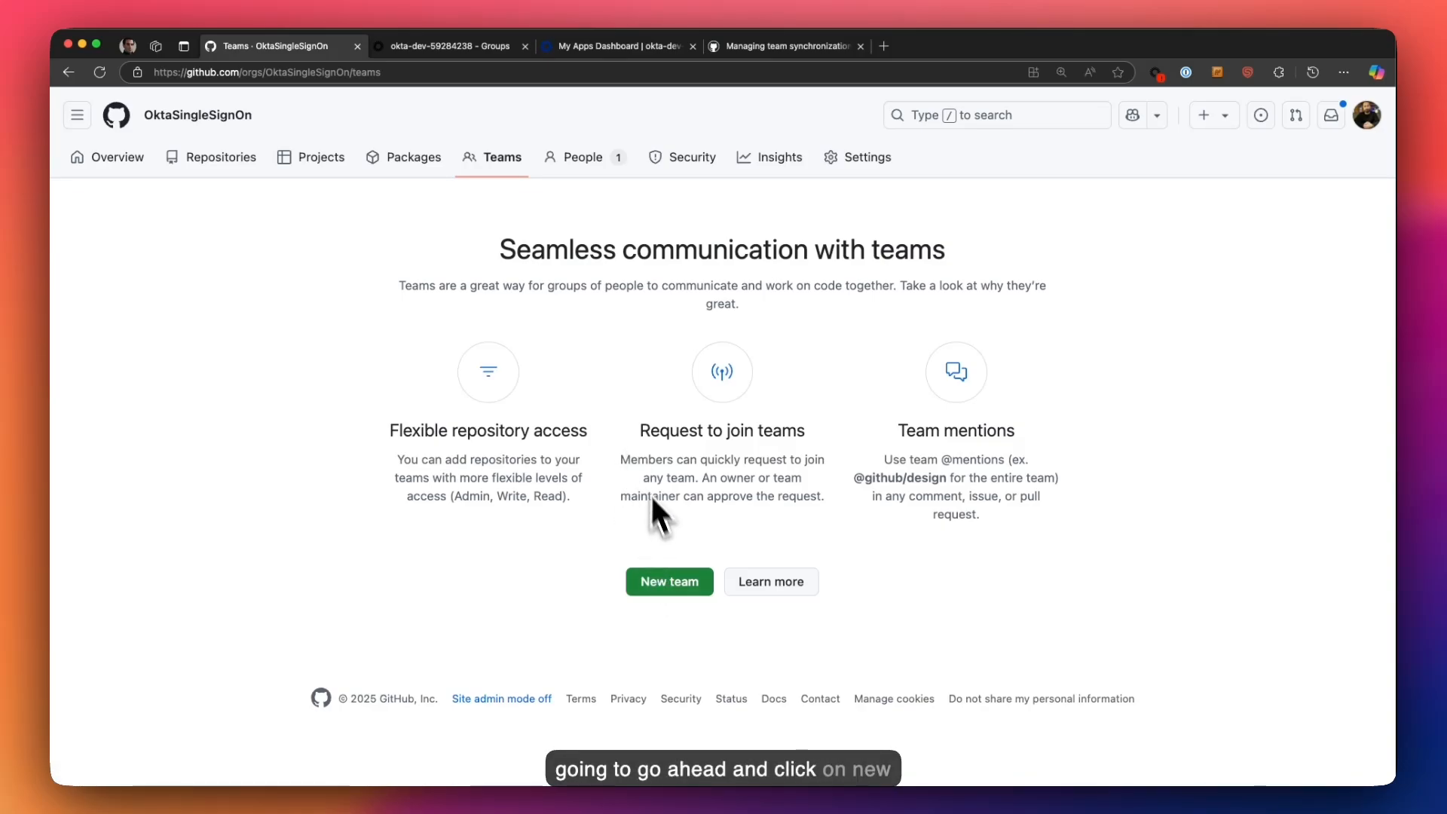
click(678, 589)
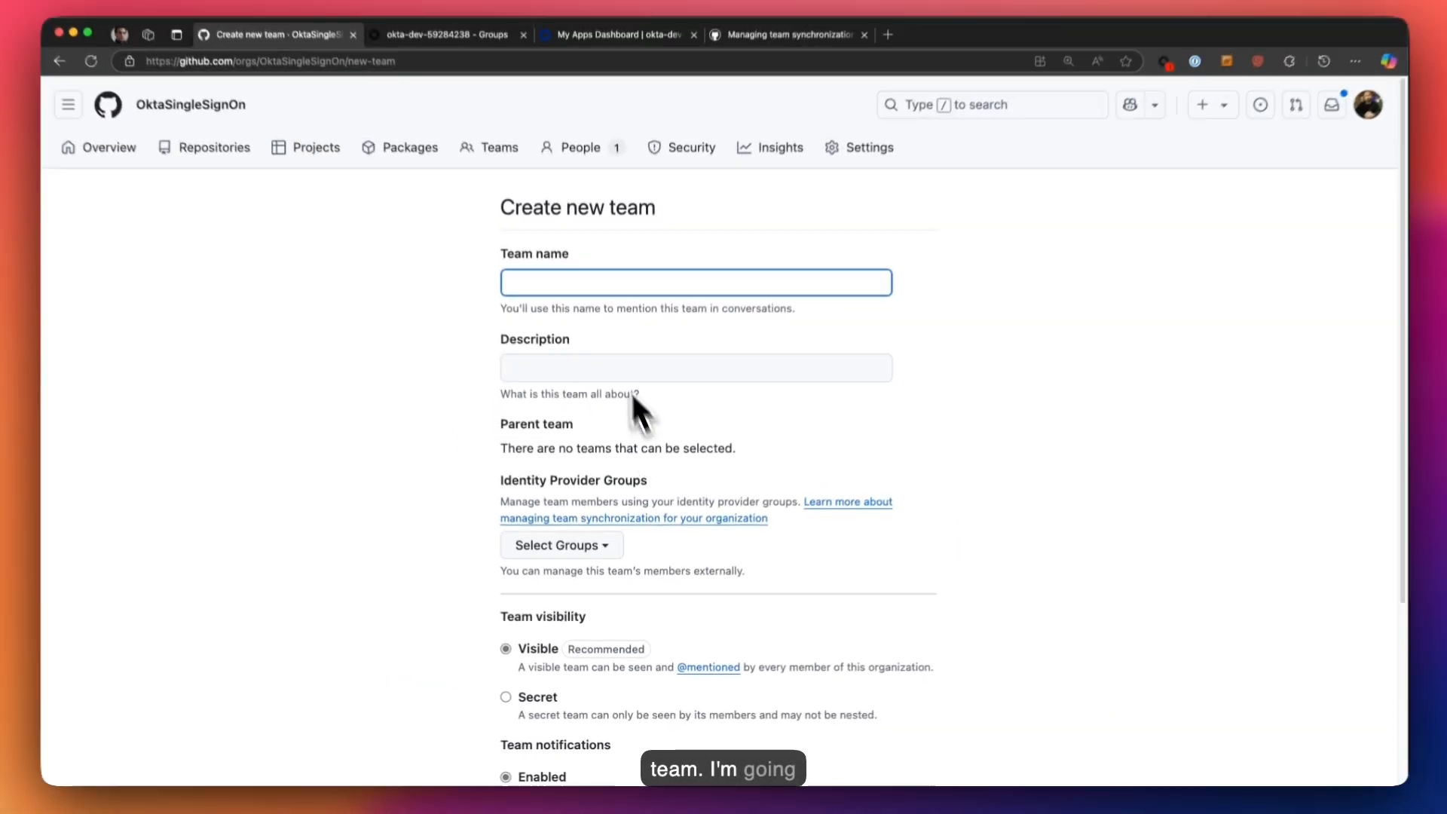
click(612, 284)
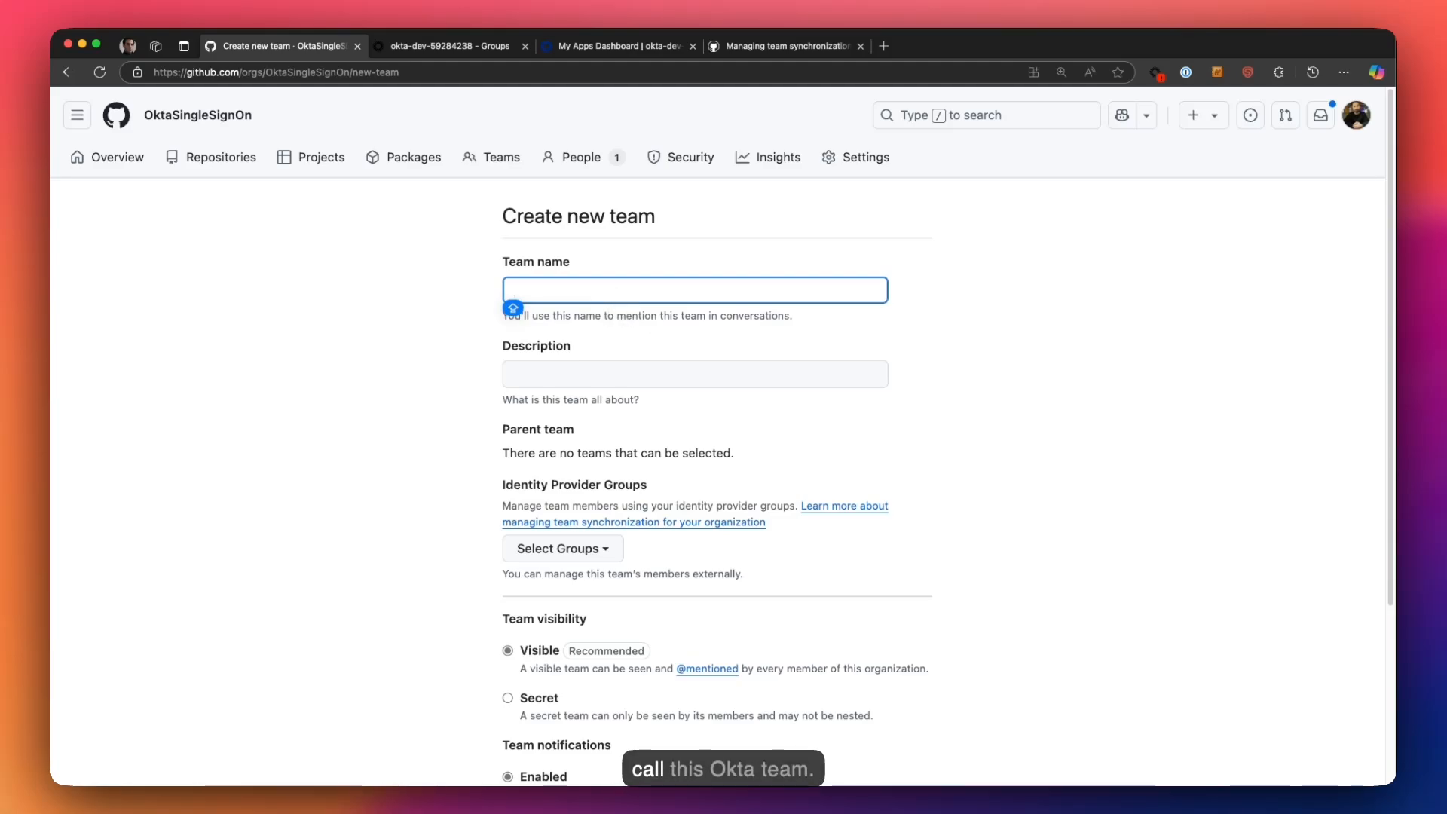
text(OktatEAM)
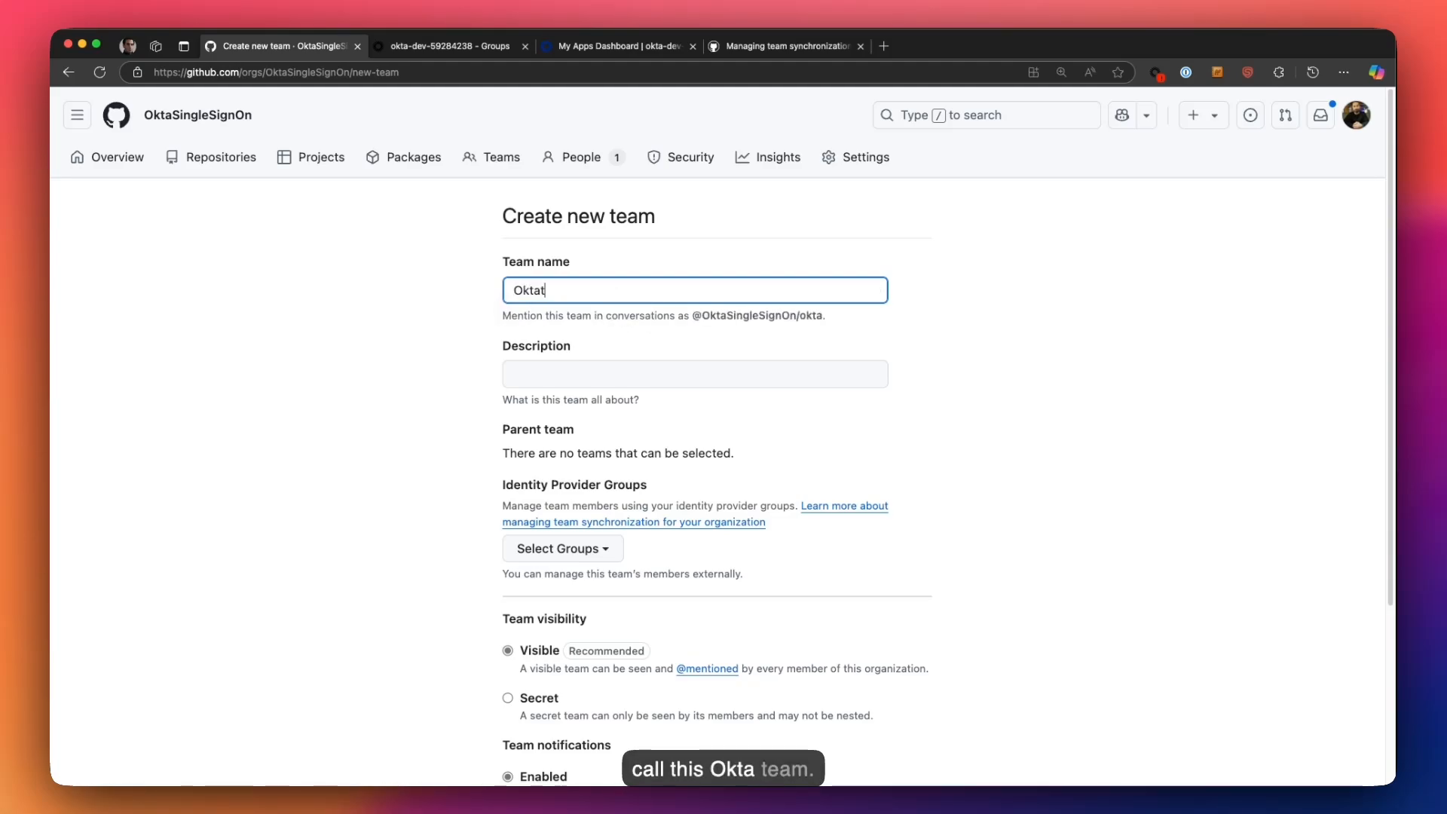
key(BackSpace)
key(BackSpace)
key(BackSpace)
key(BackSpace)
text(Team)
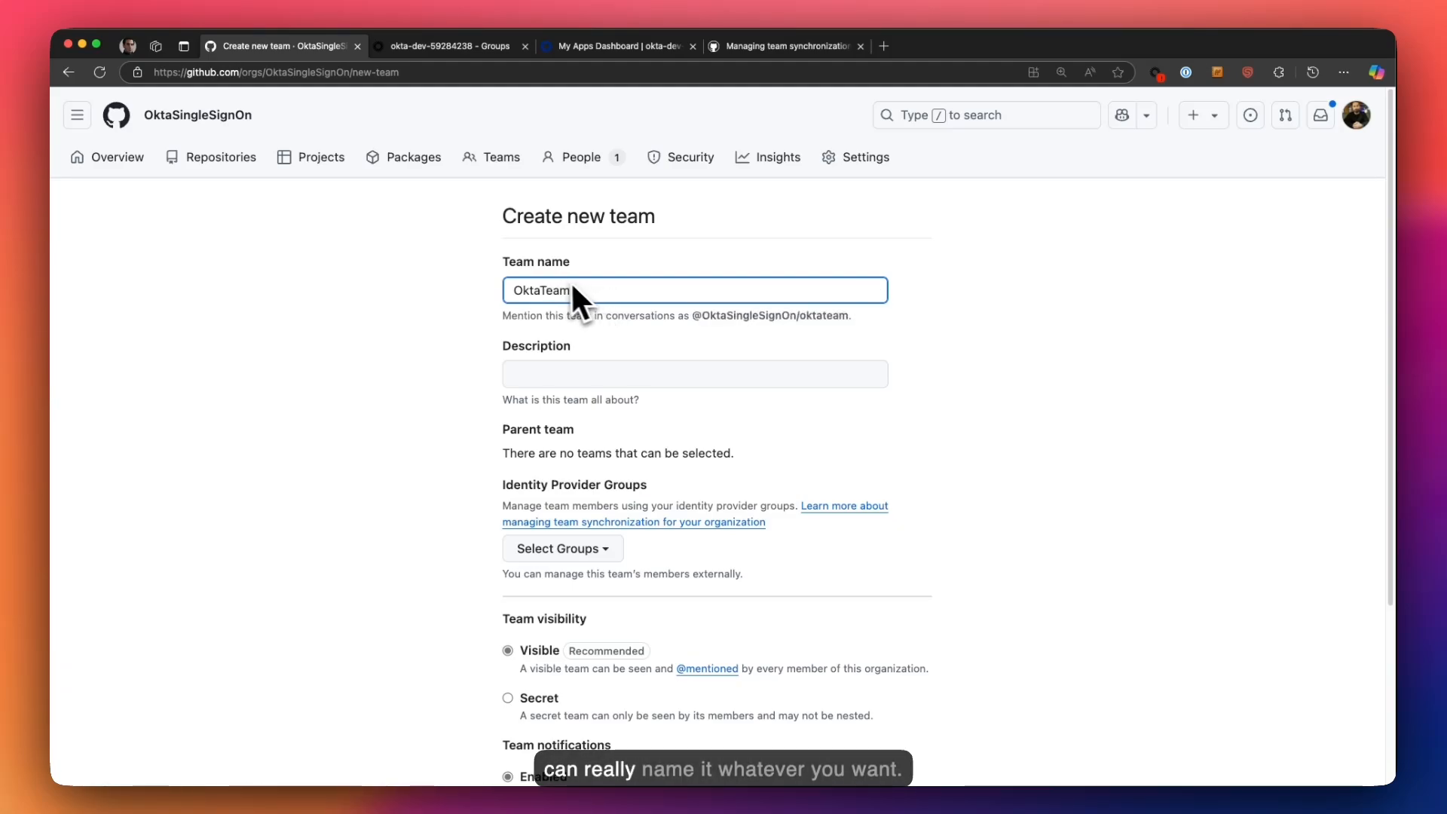
Leave the team description empty and link the Admins identity provider group to the new team.
click(565, 373)
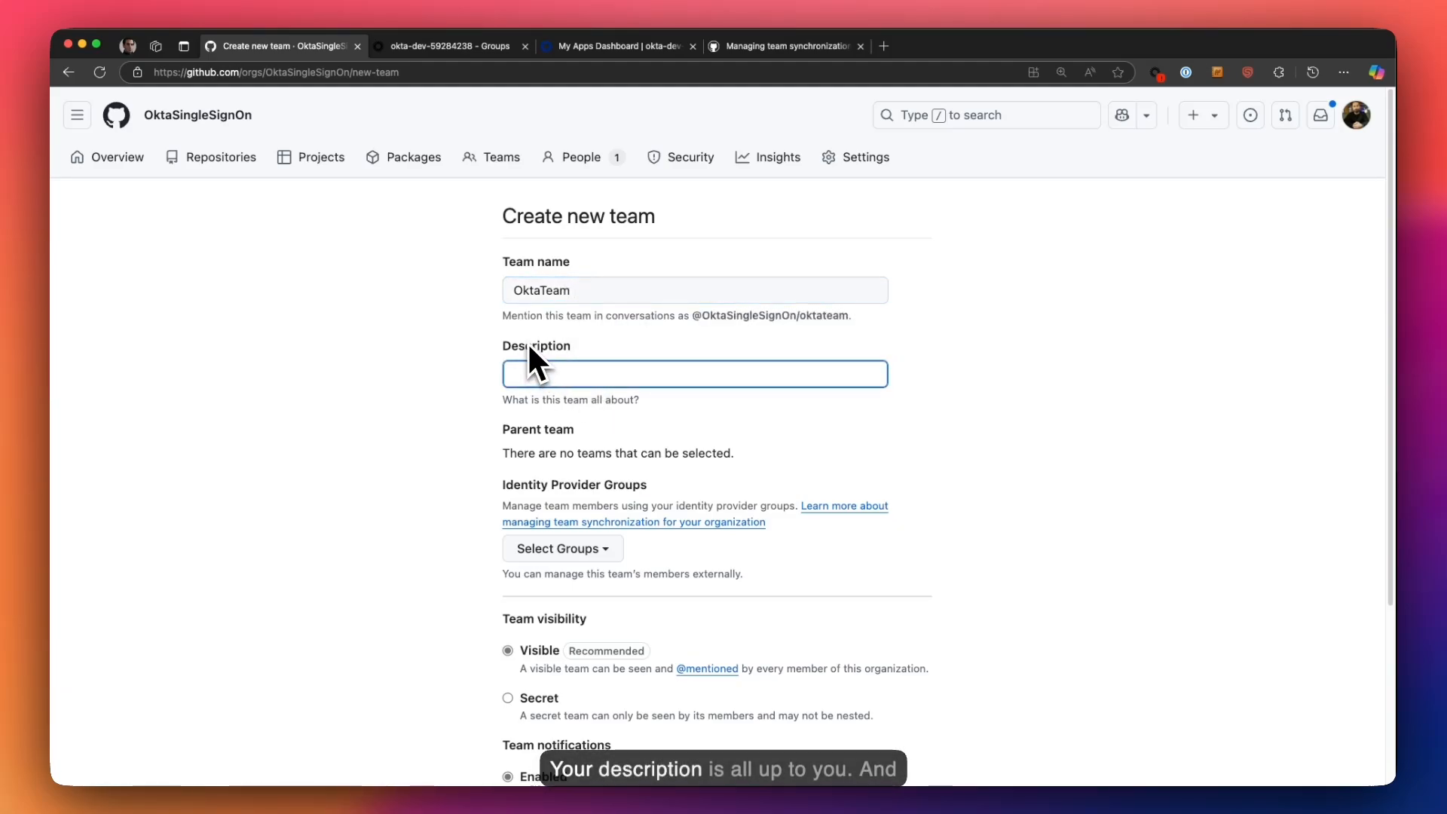
click(460, 427)
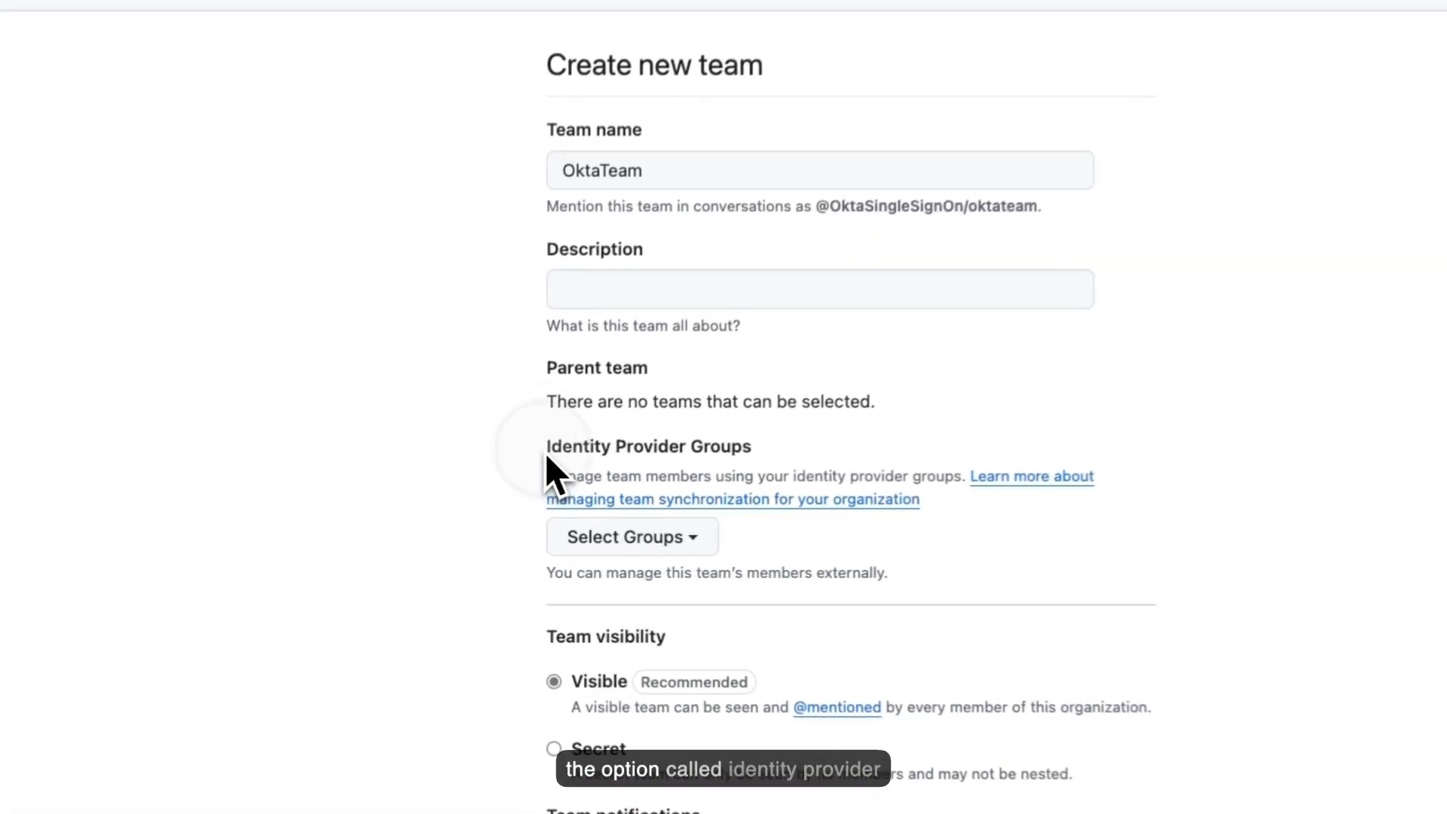
drag(501, 486, 650, 494)
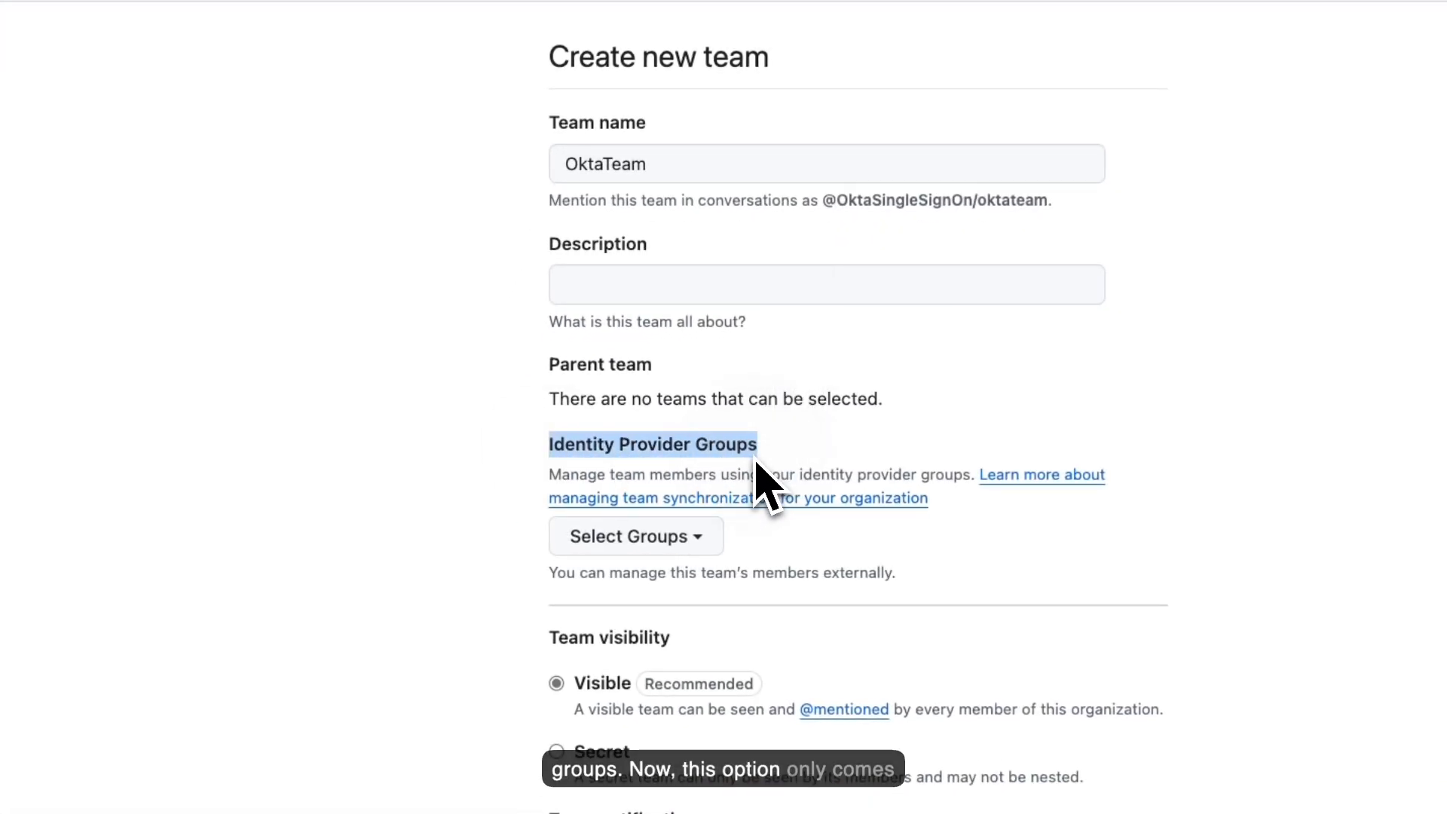
click(752, 461)
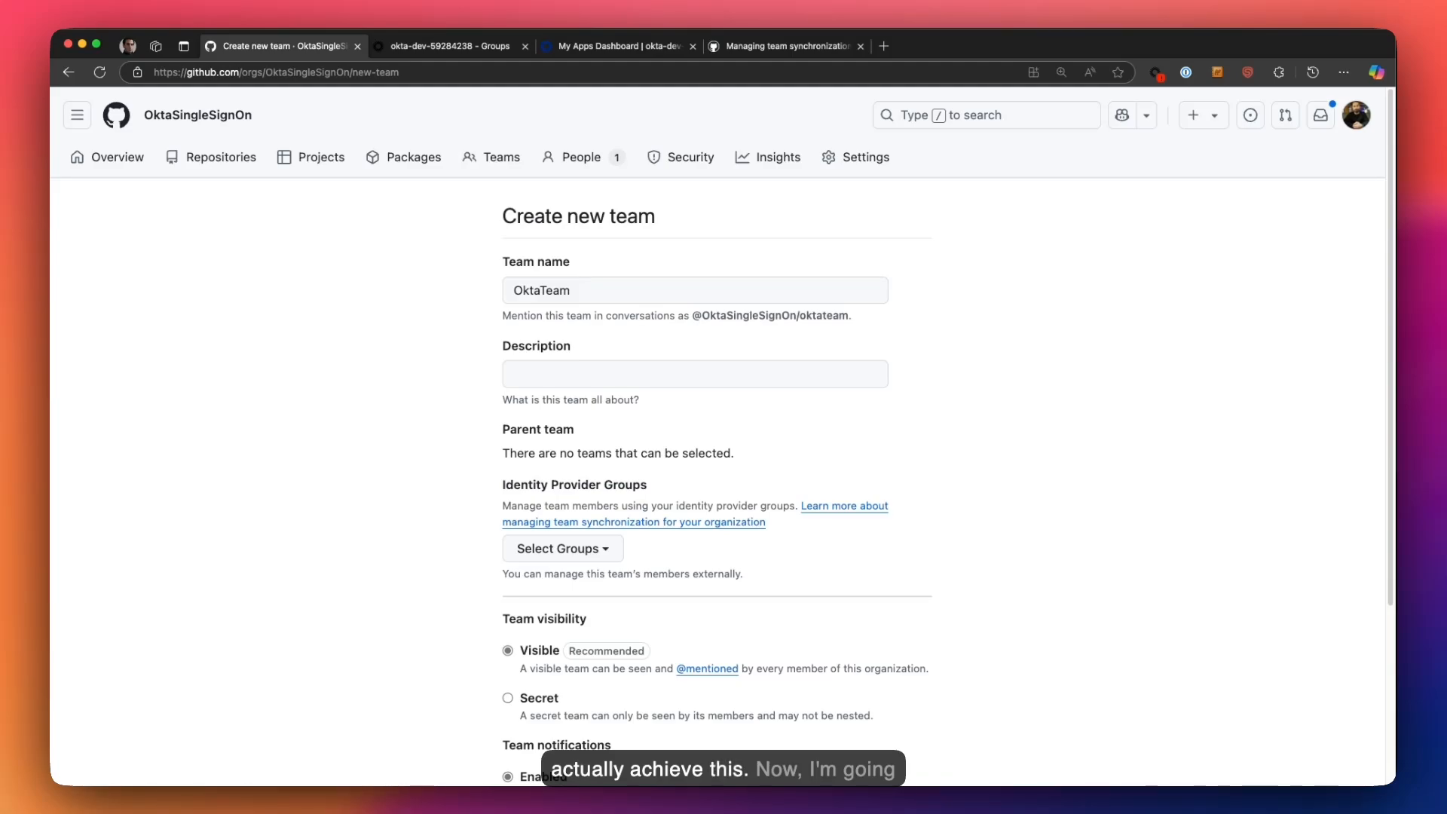
scroll(477, 491, down, 3)
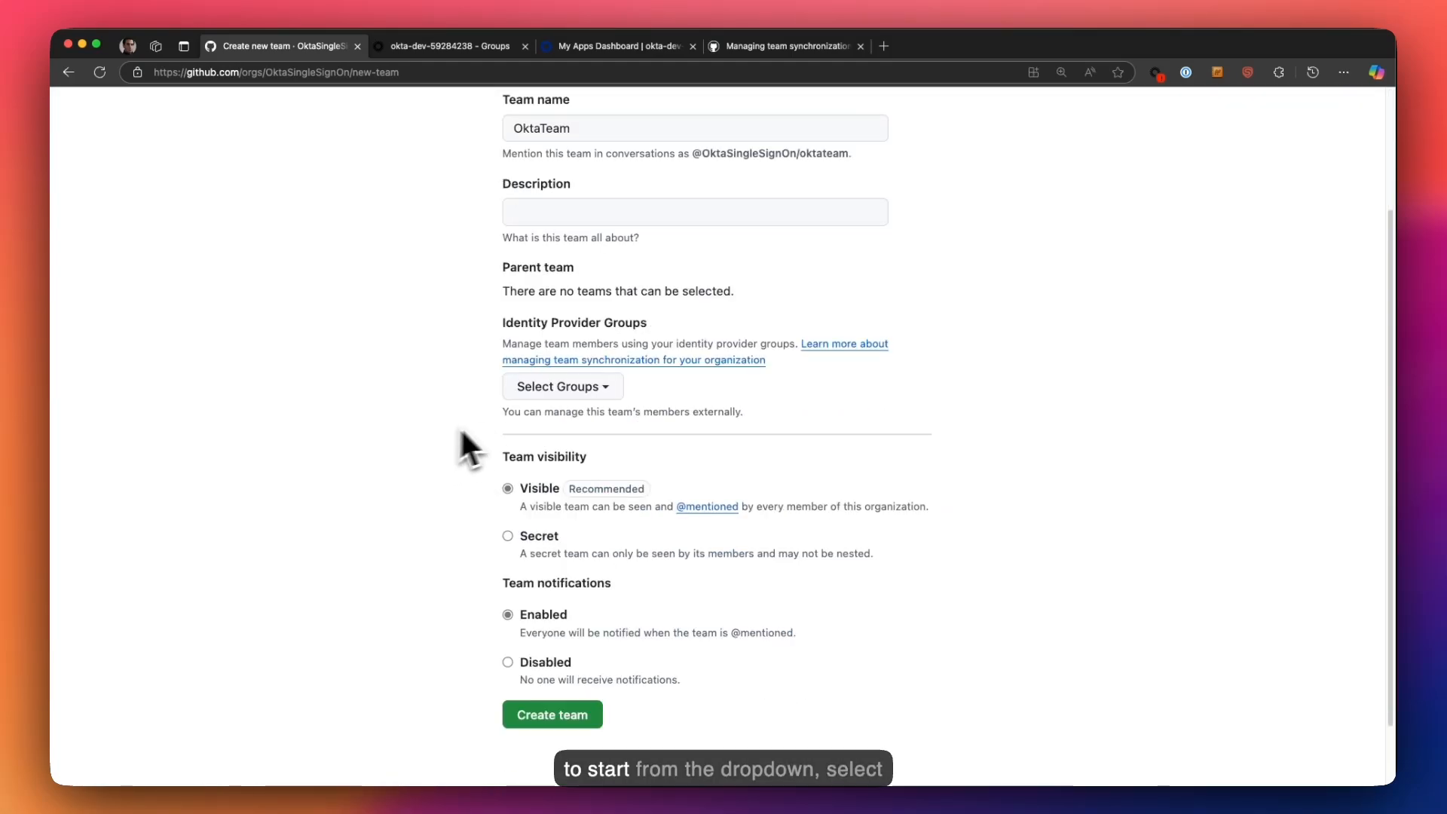
click(591, 393)
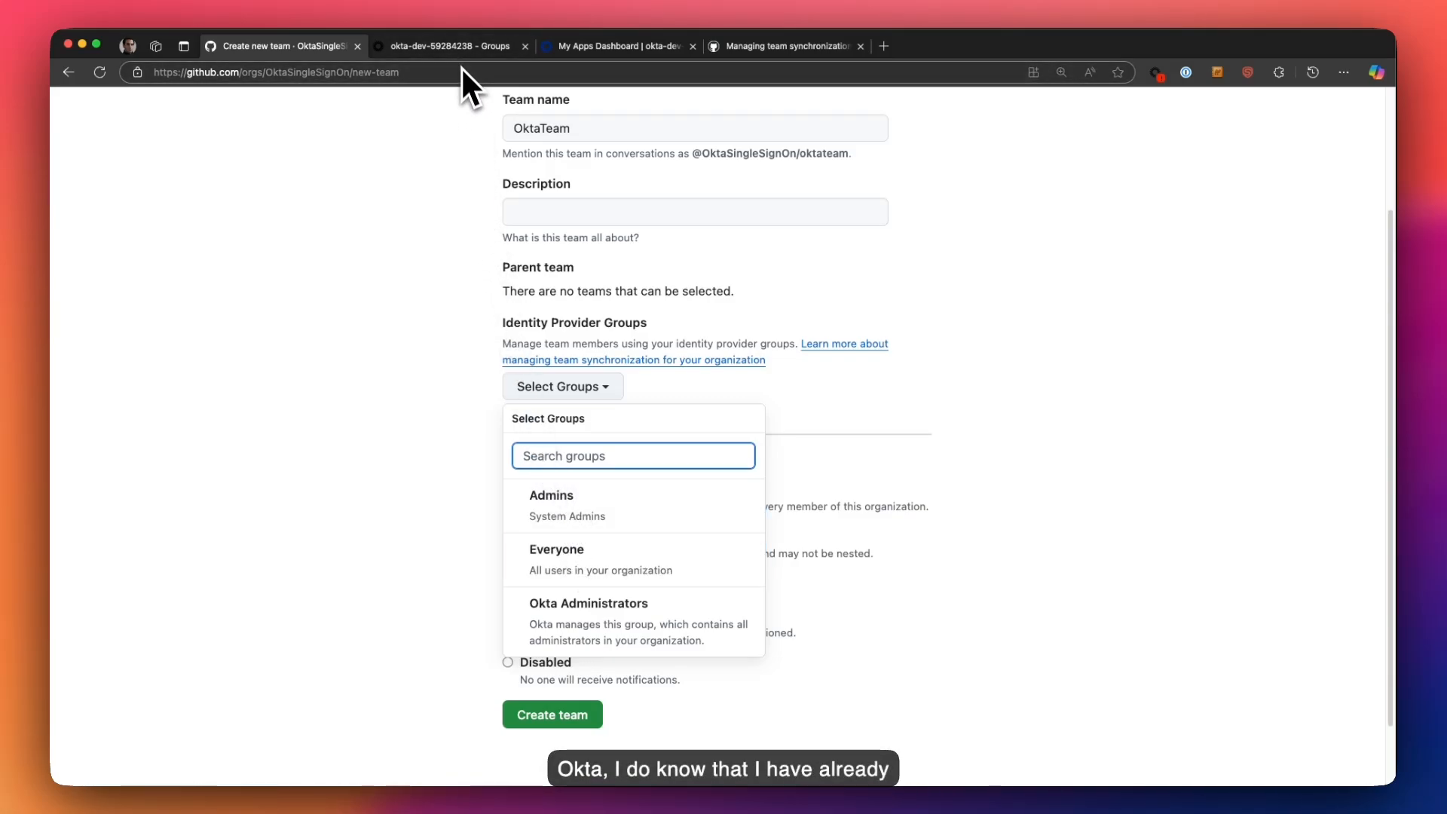
click(578, 491)
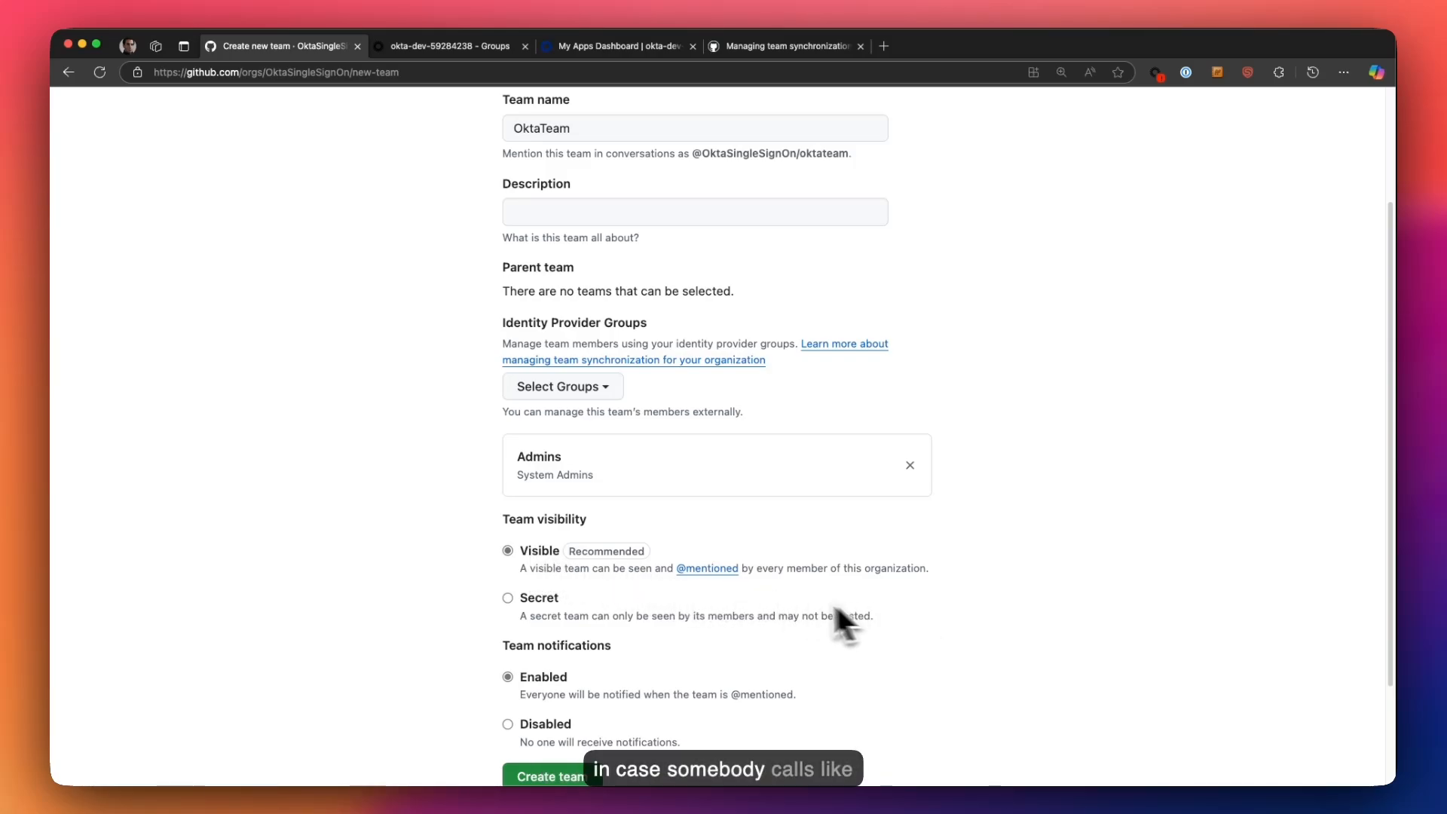
Review the remaining options and create the team with Visible visibility and notifications Enabled.
scroll(829, 607, up, 3)
scroll(753, 376, down, 3)
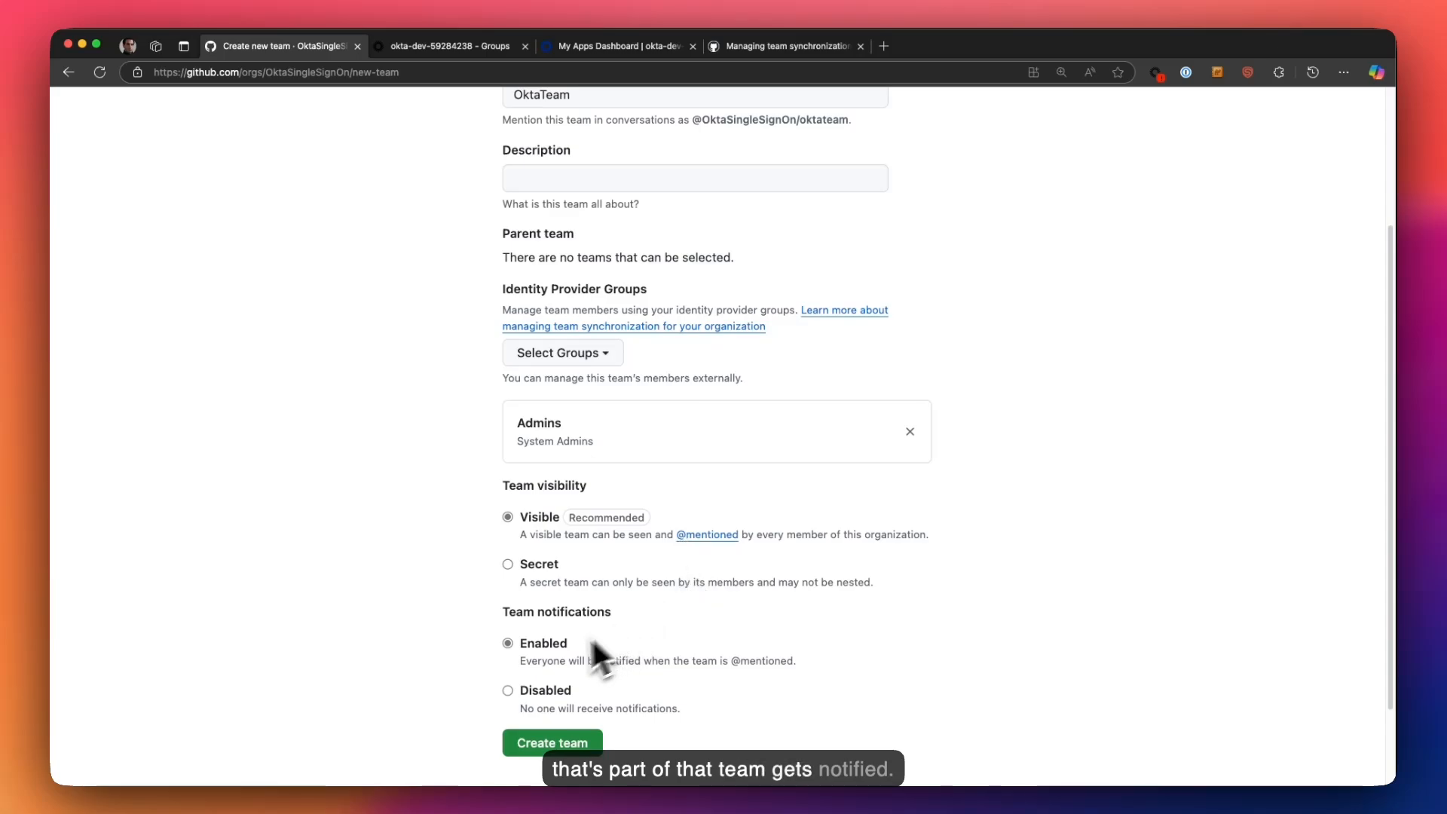
scroll(625, 675, down, 1)
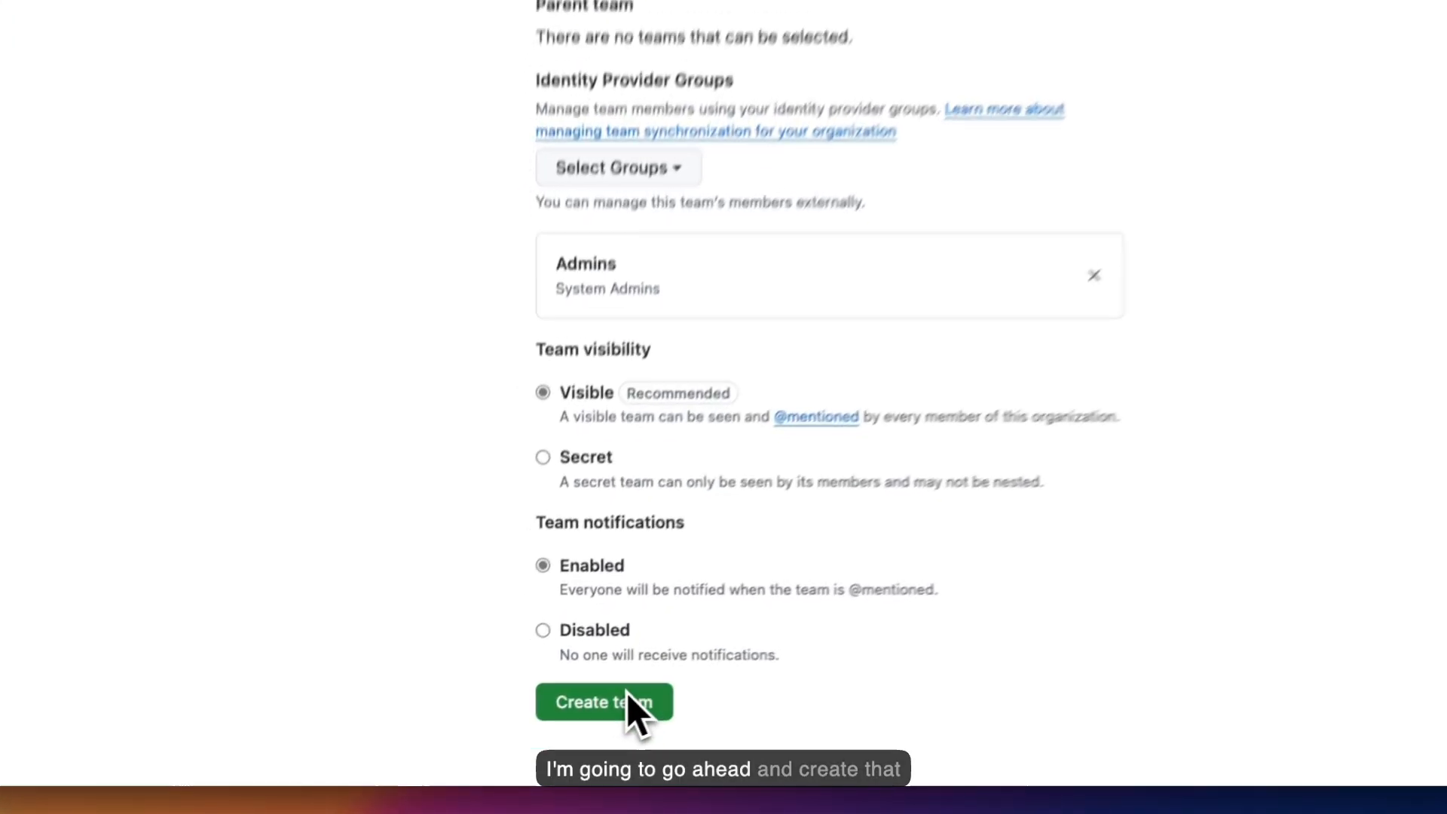
click(627, 697)
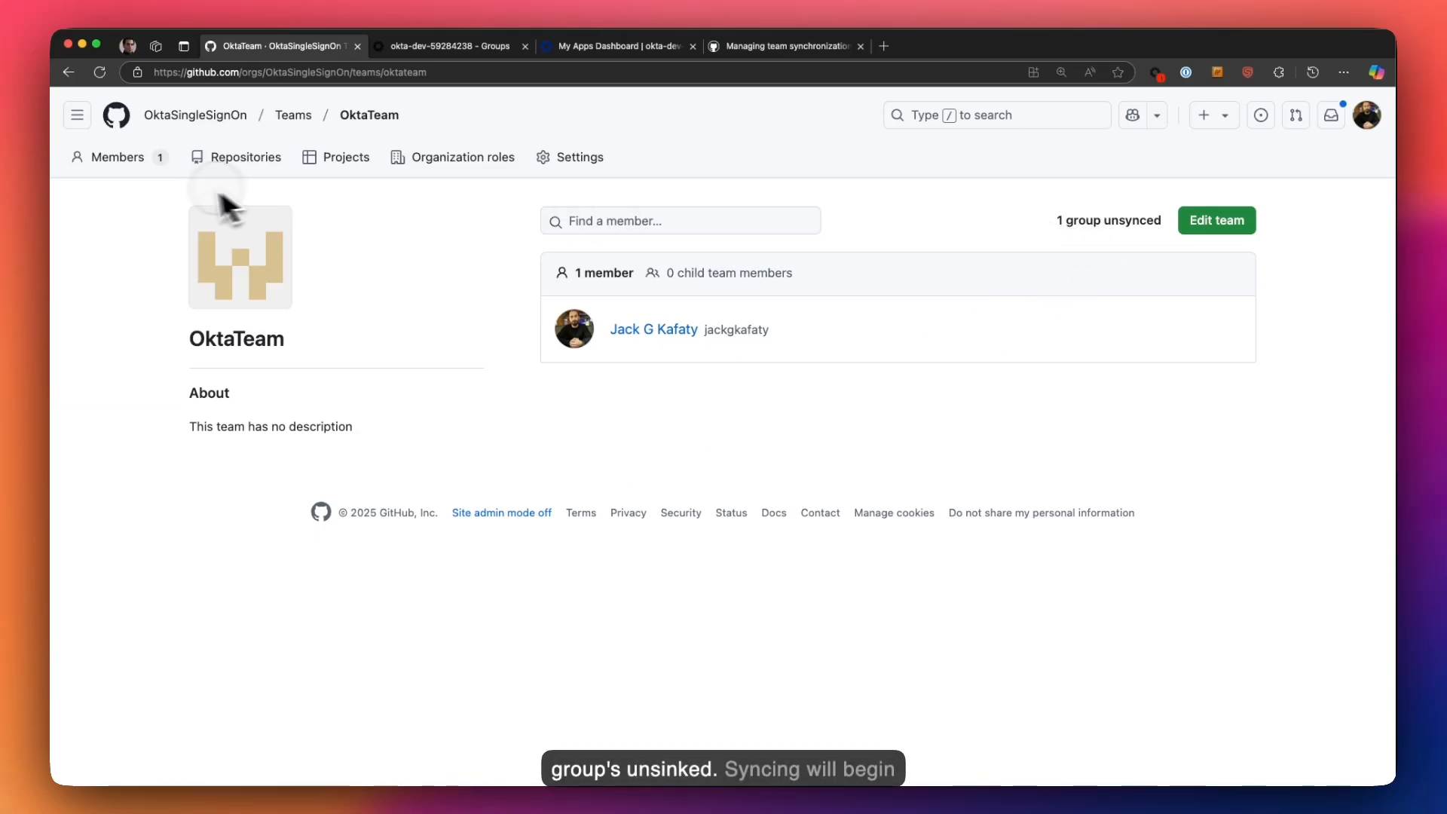
Leave the OktaTeam page for the organization's team list, and open the OktaSingleSignOn organization's authentication security settings.
click(296, 119)
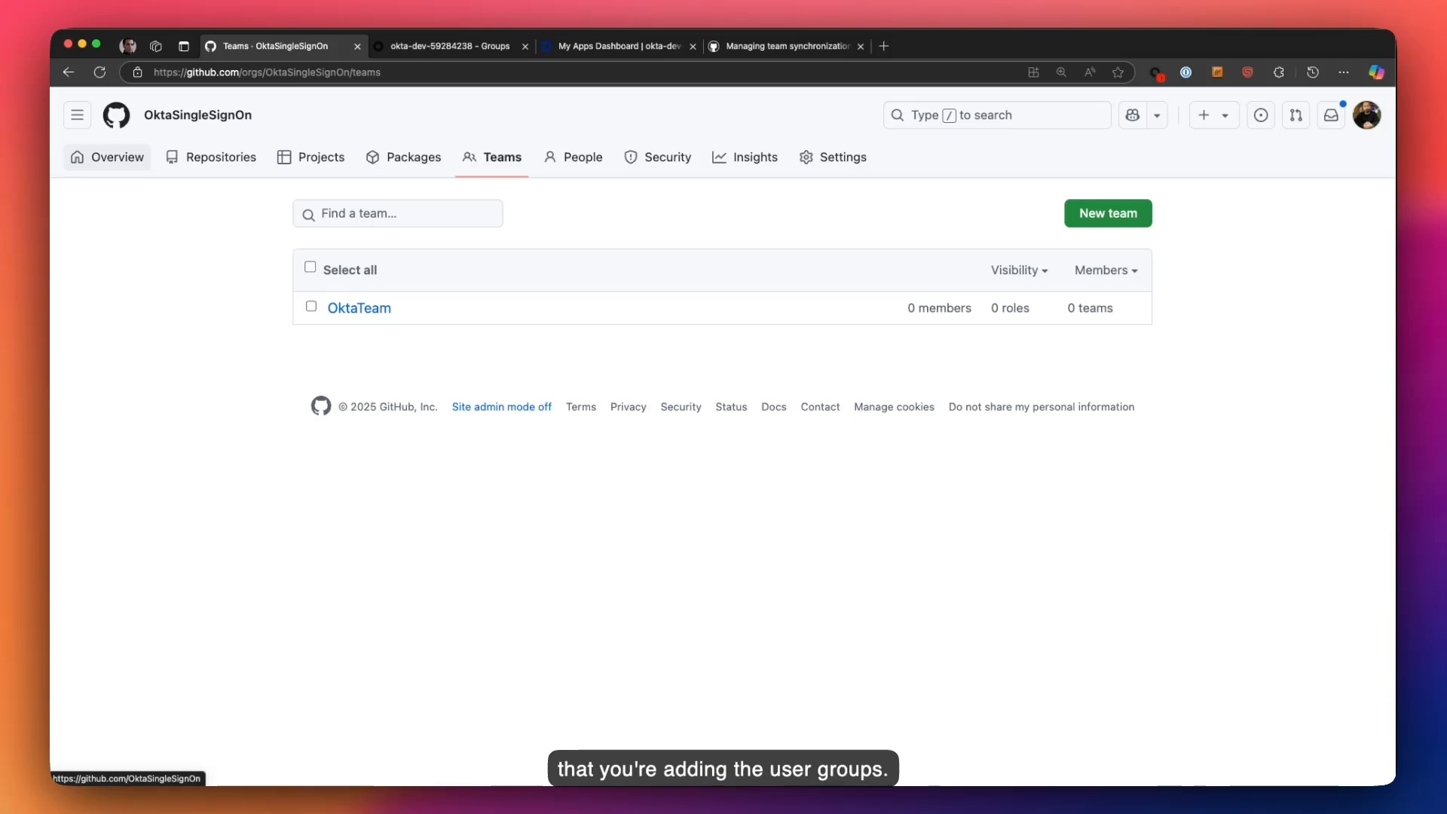
click(142, 159)
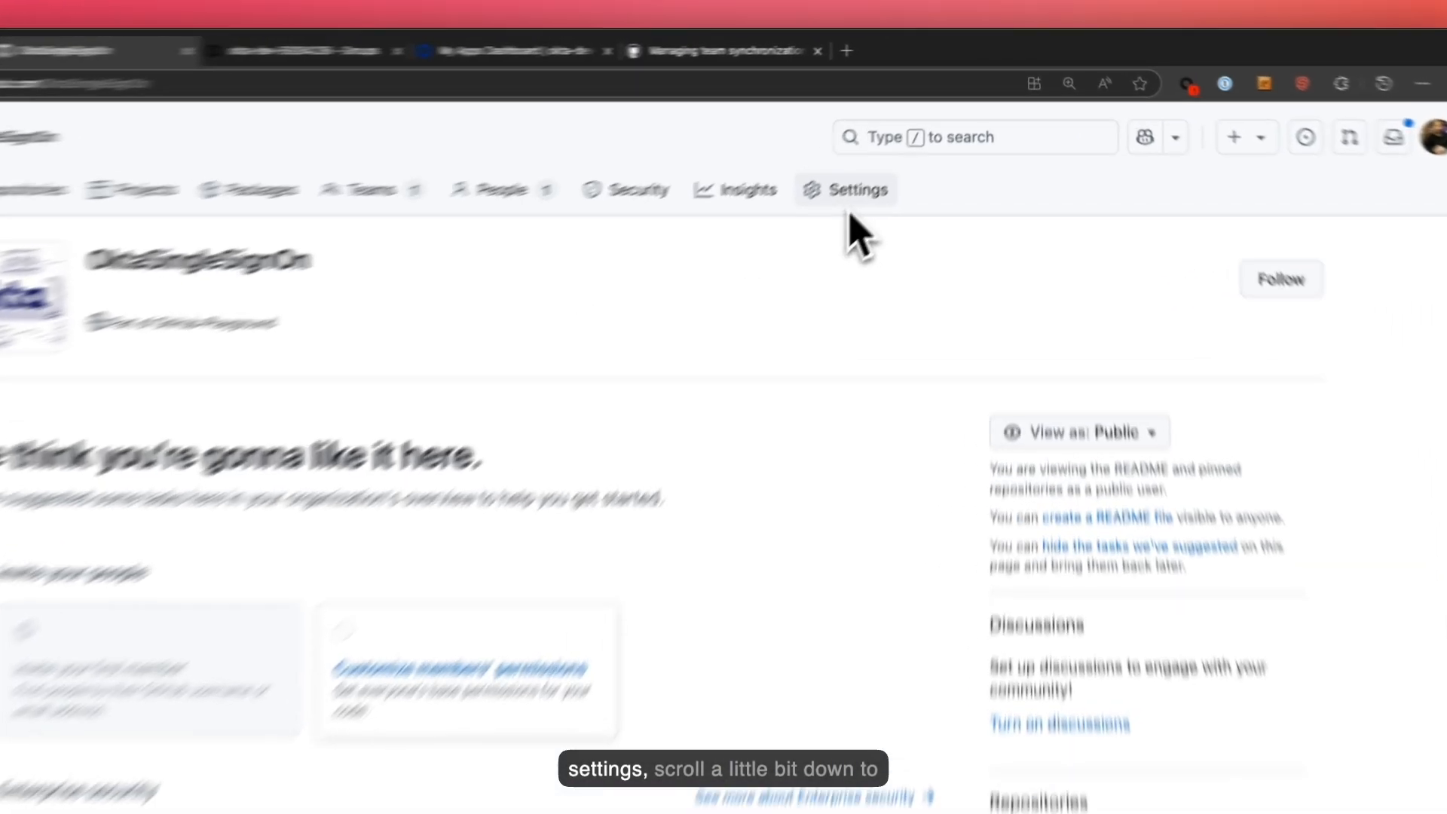
click(831, 219)
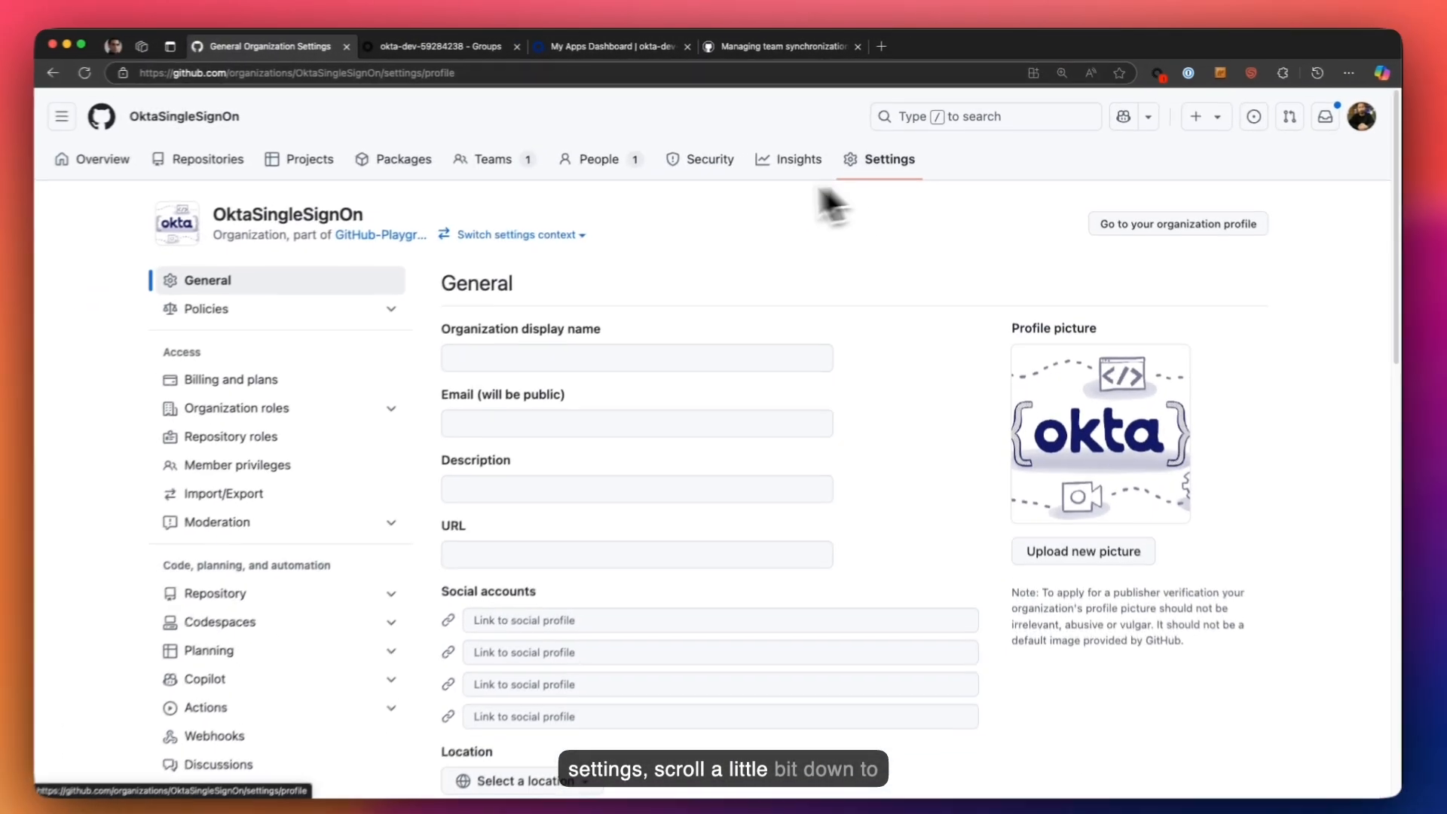
scroll(629, 354, down, 3)
scroll(628, 353, down, 3)
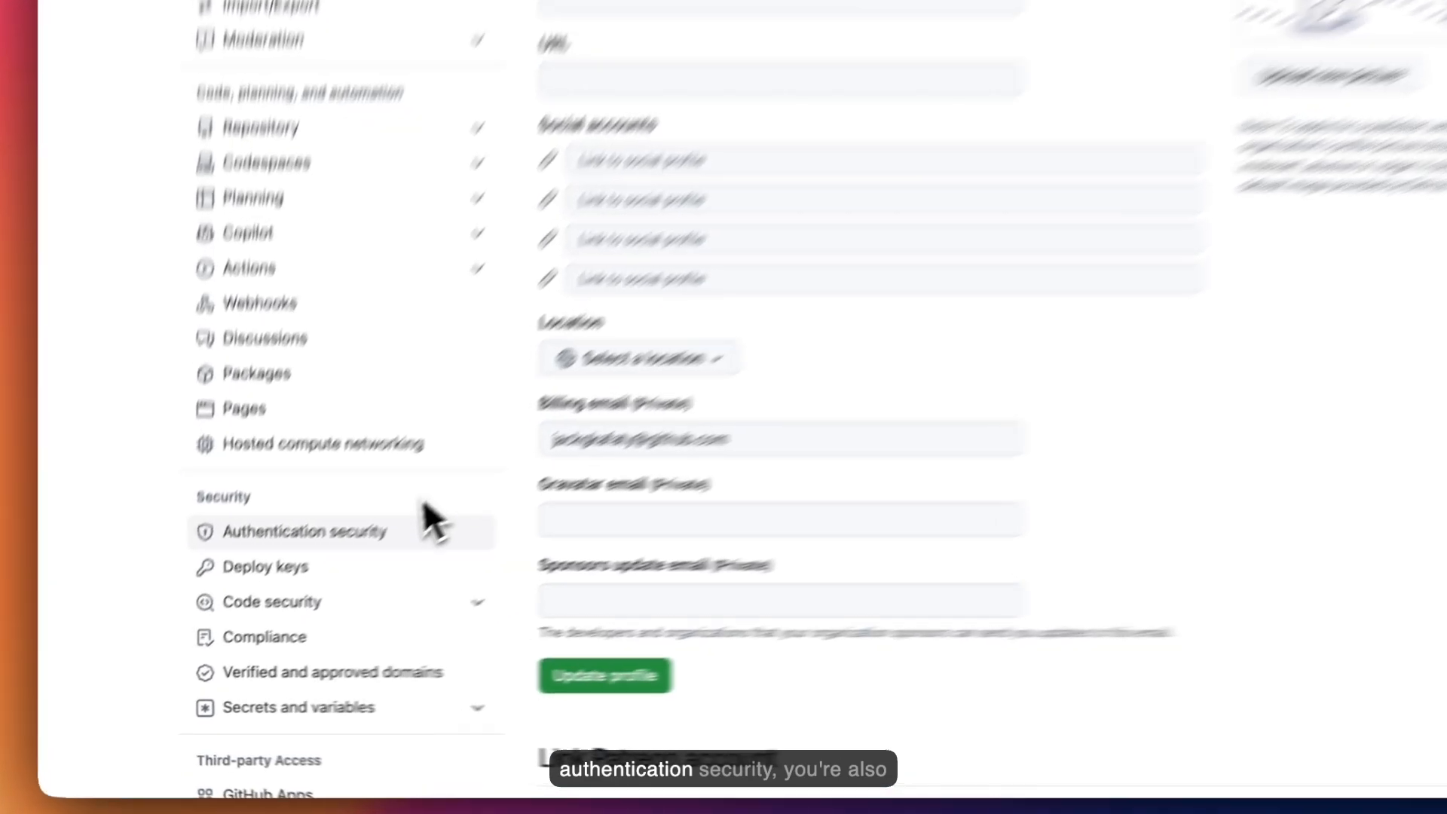
click(238, 573)
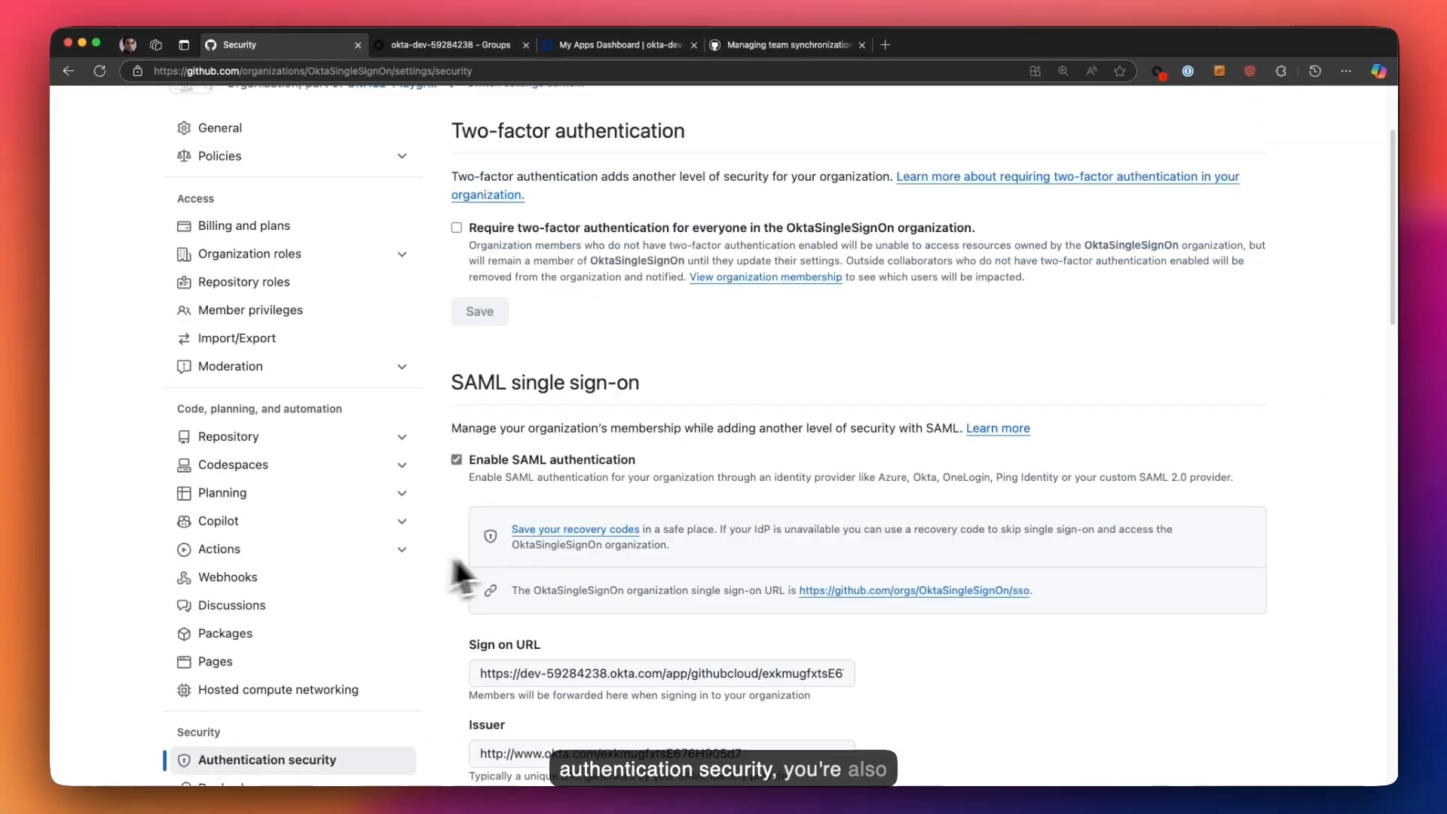
Check how many teams are managed in Okta under the organization's Team synchronization settings.
scroll(462, 577, down, 10)
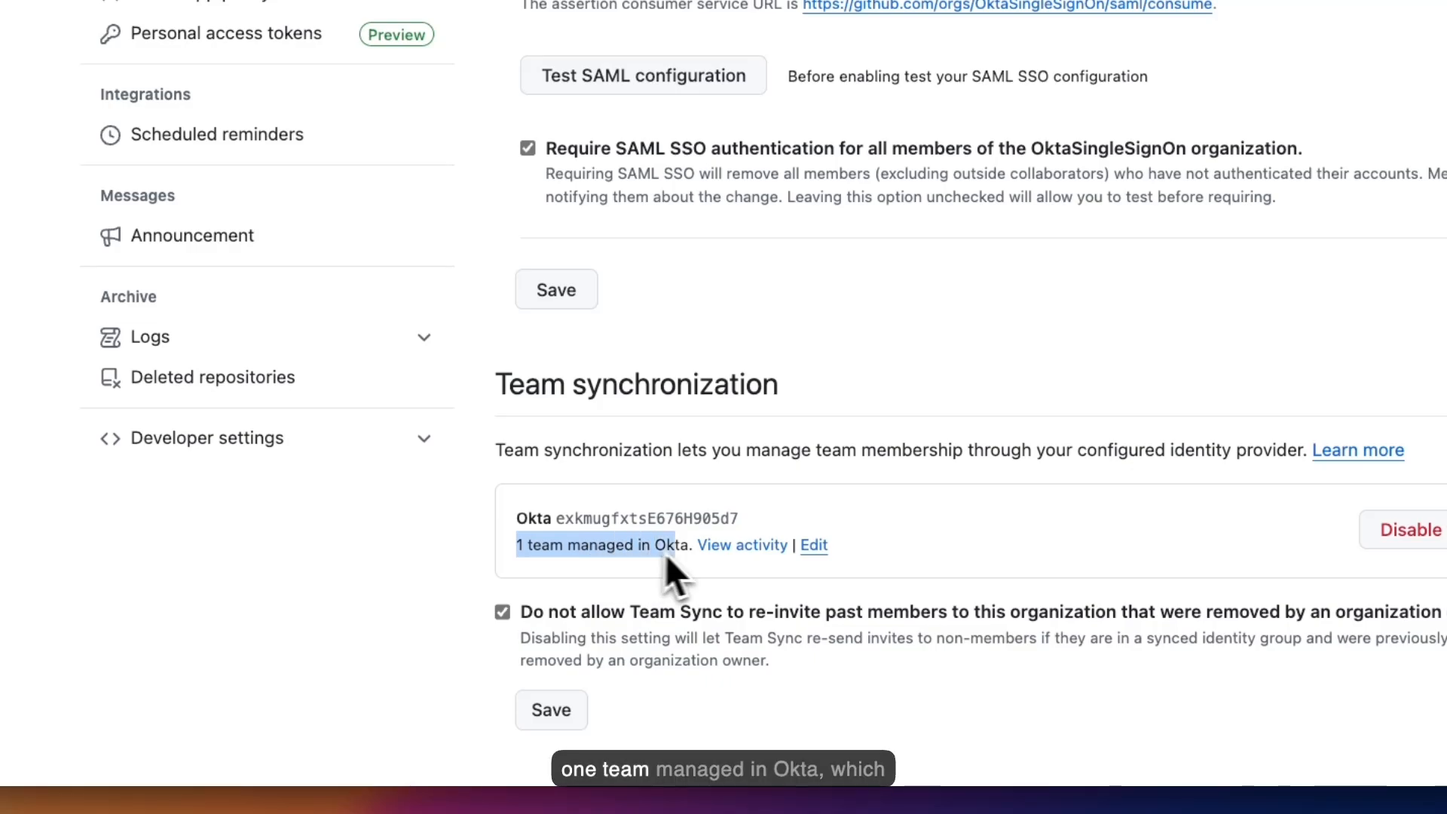
drag(666, 554, 687, 556)
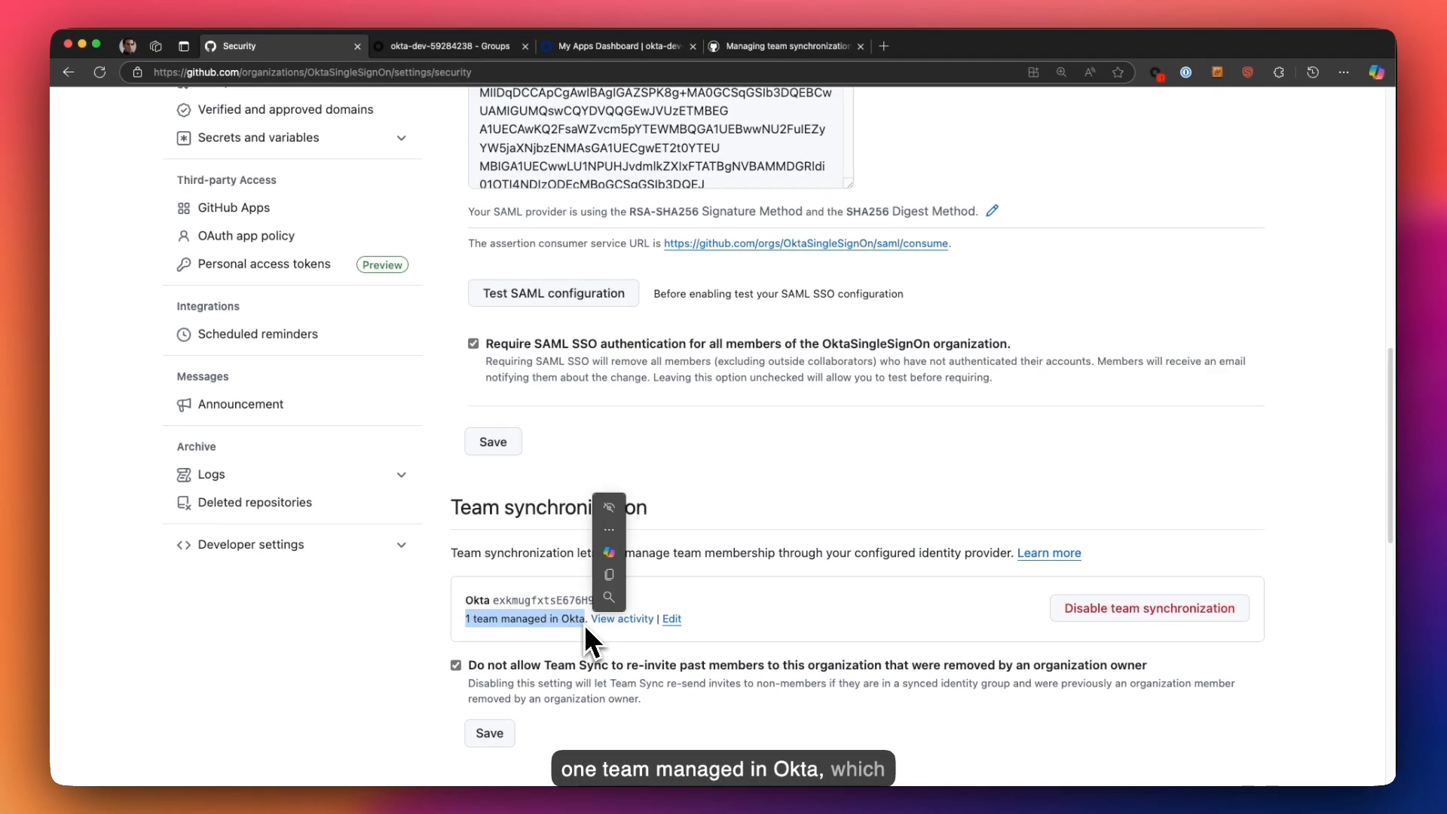
click(575, 628)
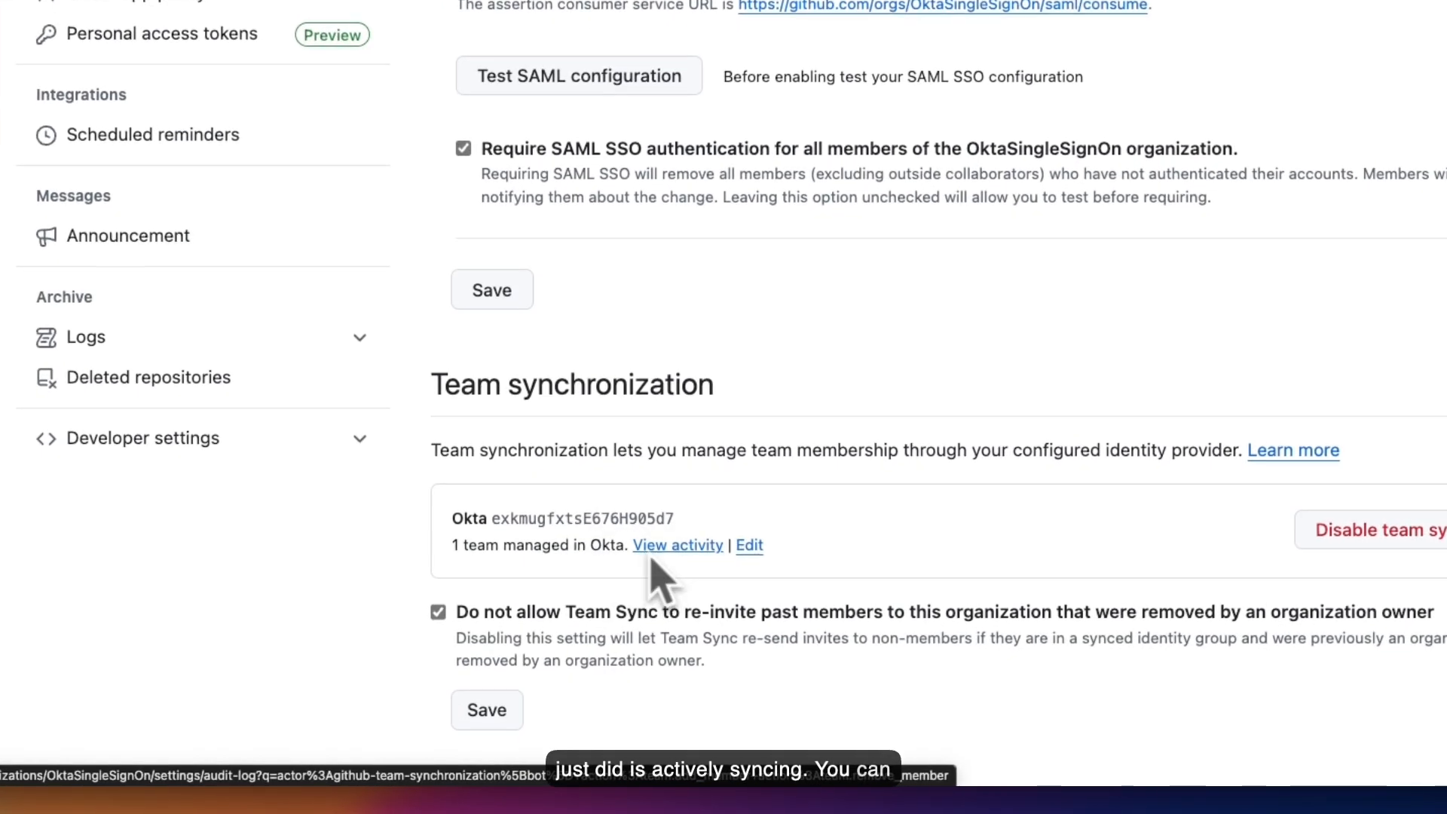
Review the team synchronization activity in the organization's audit log and return to the OktaSingleSignOn team list.
click(604, 623)
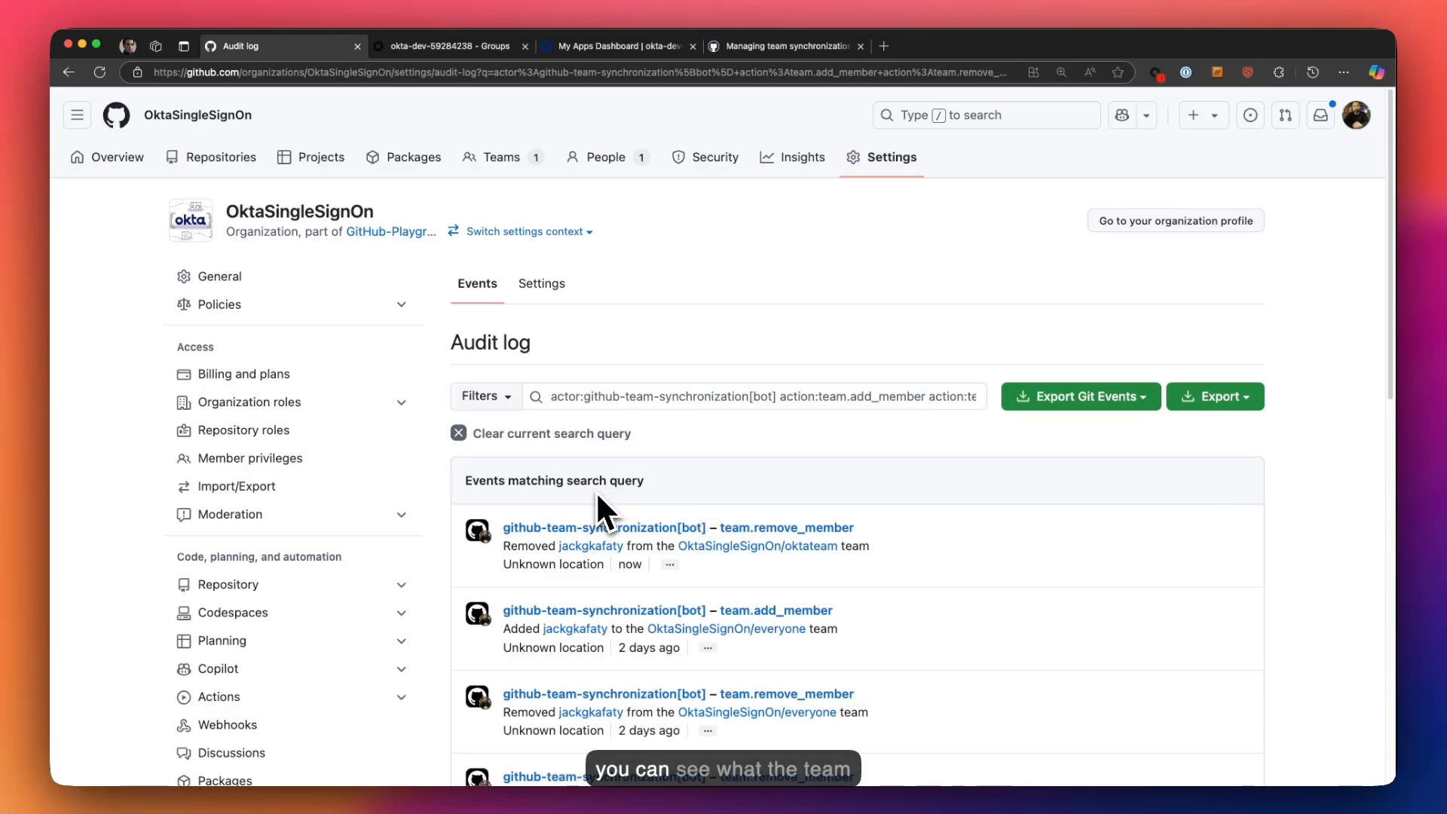
scroll(595, 490, down, 1)
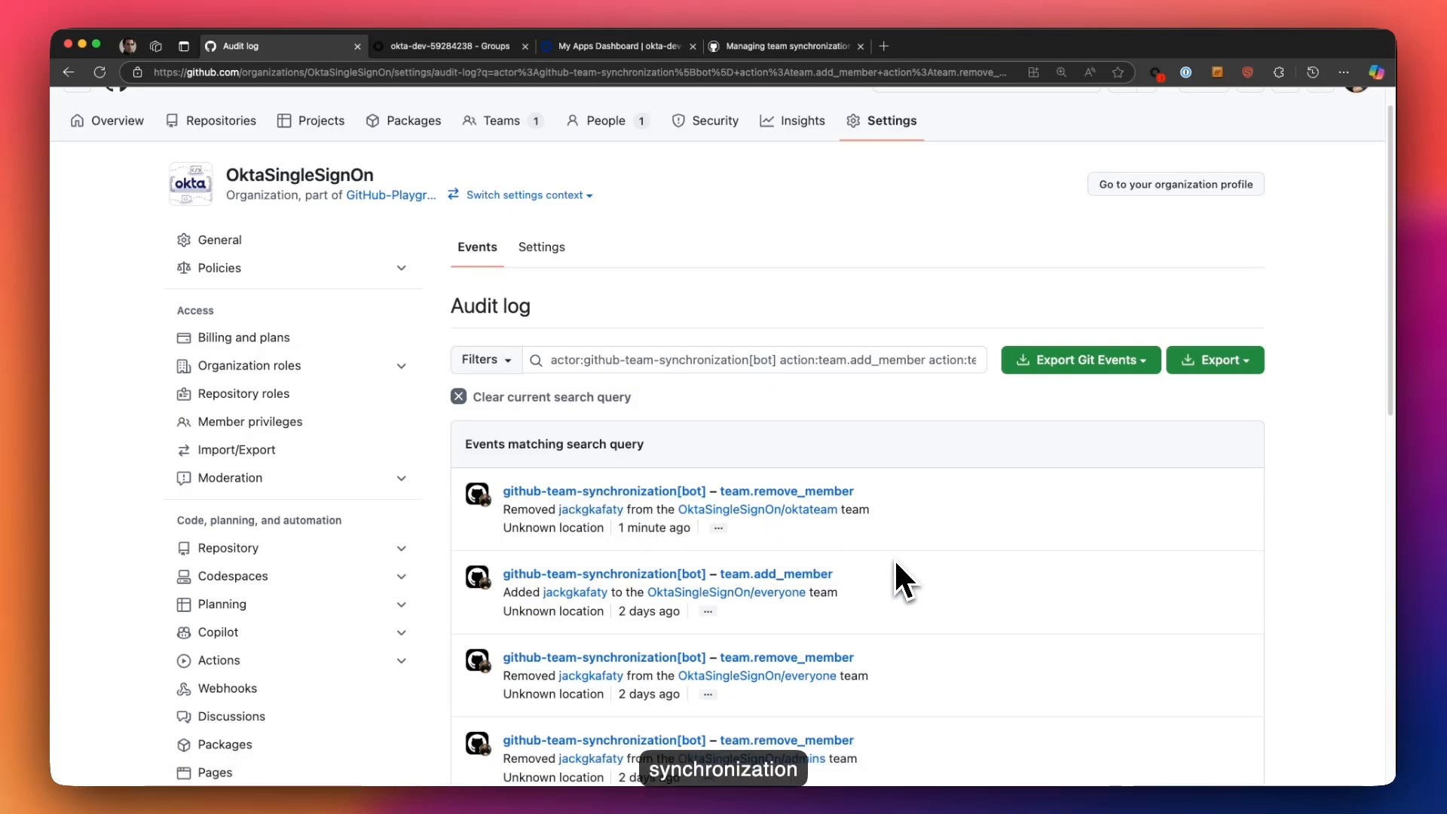
scroll(901, 577, down, 4)
scroll(901, 578, up, 5)
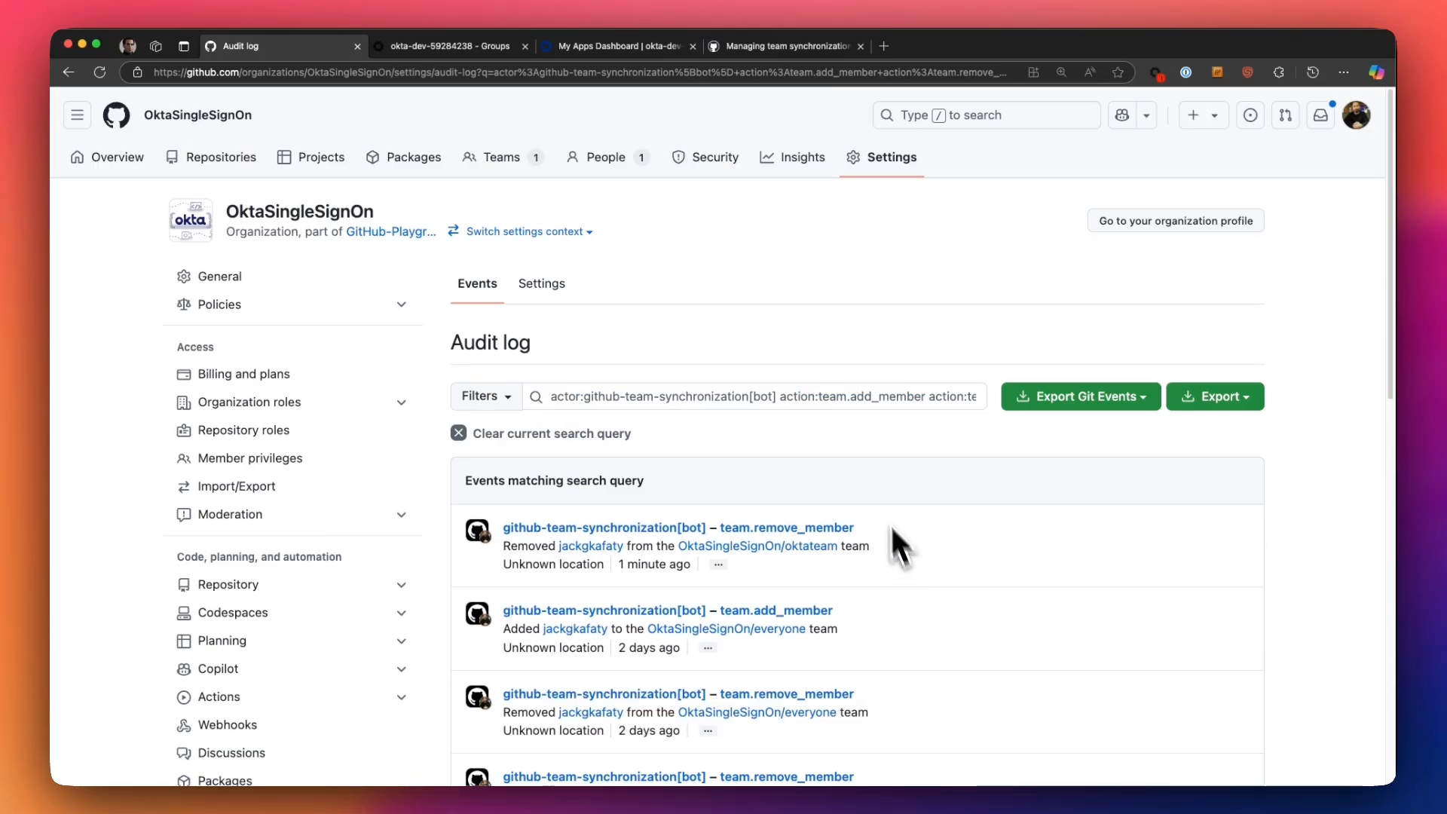
click(105, 150)
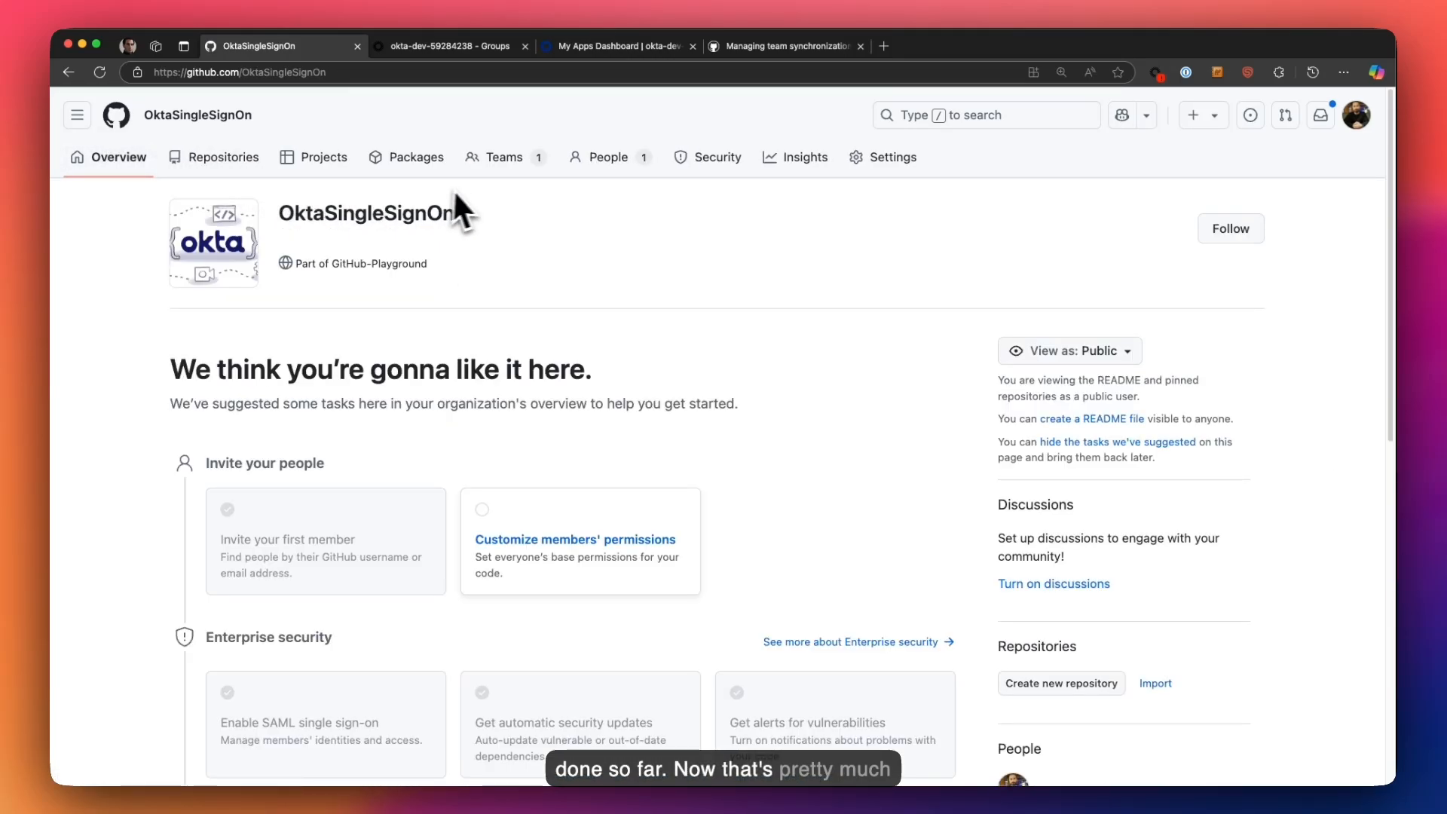
click(505, 159)
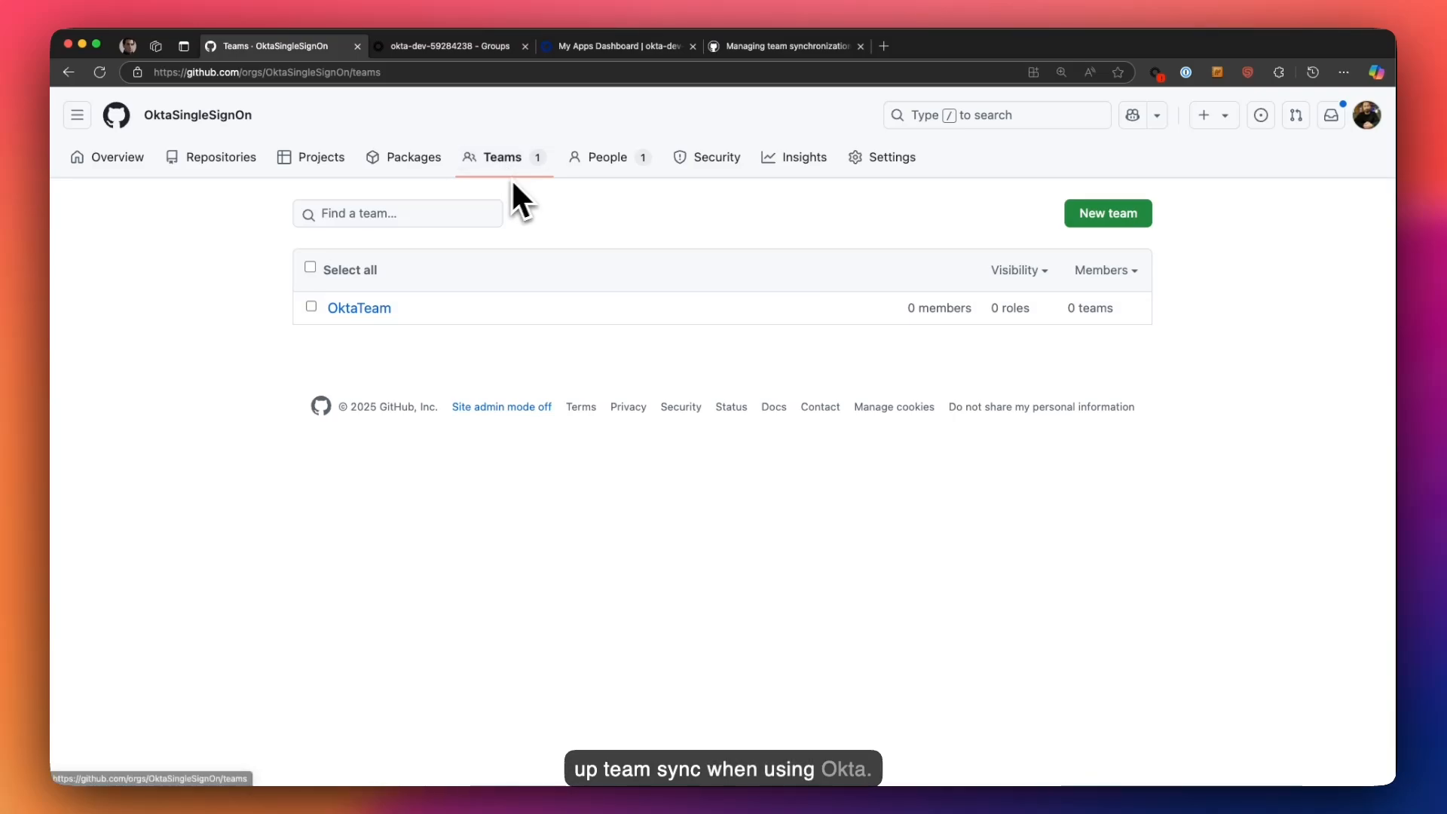